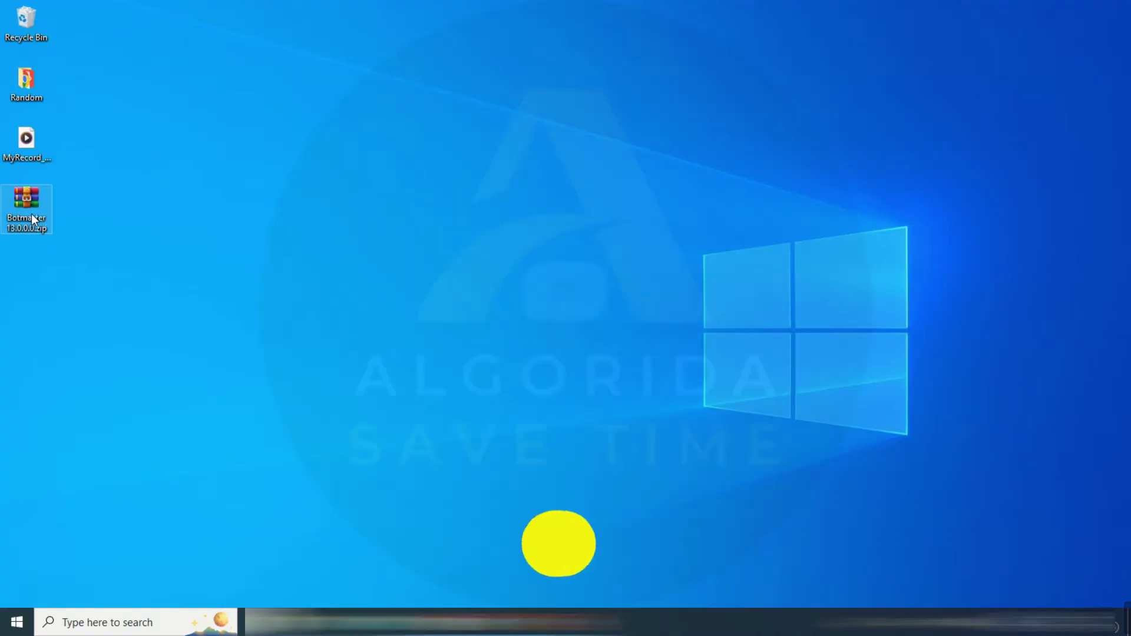
Extract Botmaster 13.0.0.0.zip into a Botmaster 13.0.0.0 folder, entering the archive password with it hidden
{"action": "left_click", "coordinate": [149, 261]}
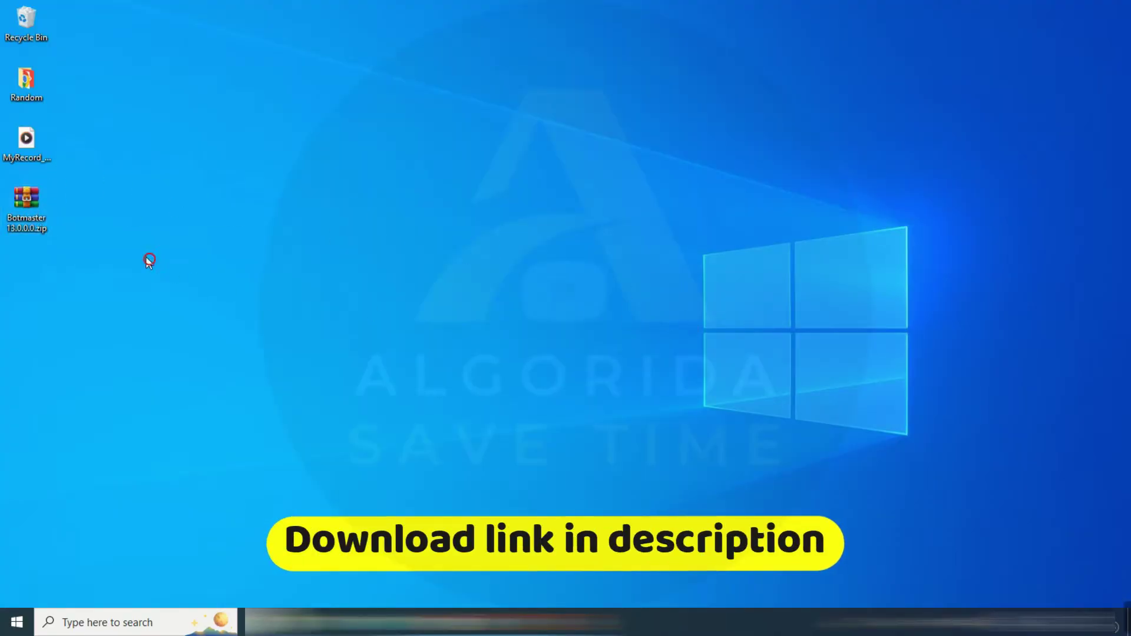
{"action": "right_click", "coordinate": [32, 228]}
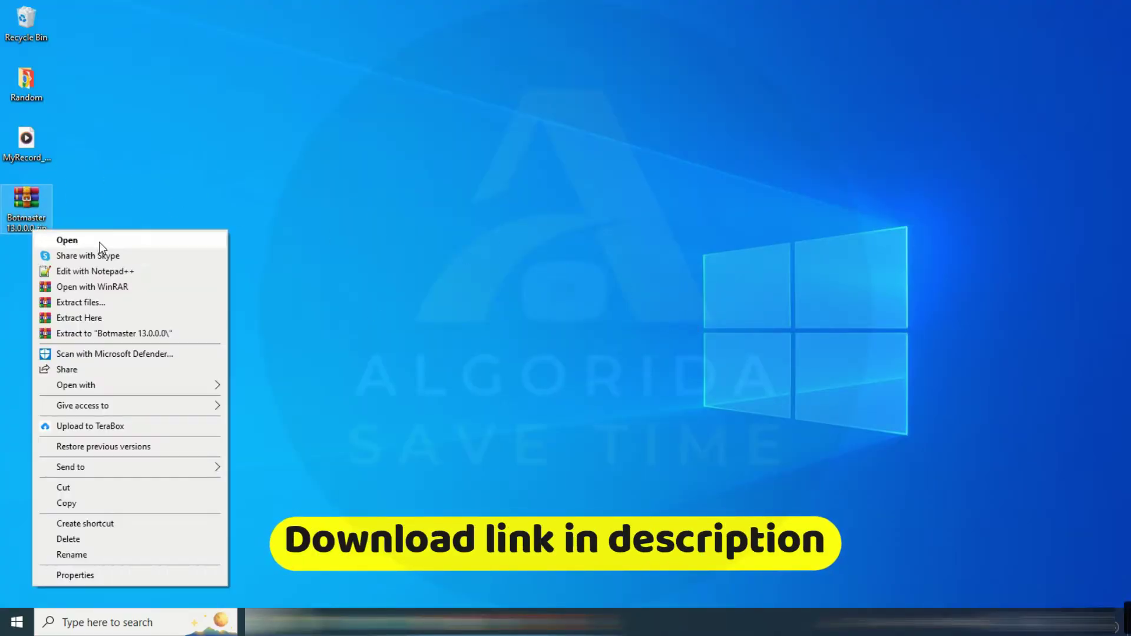
{"action": "left_click", "coordinate": [124, 333]}
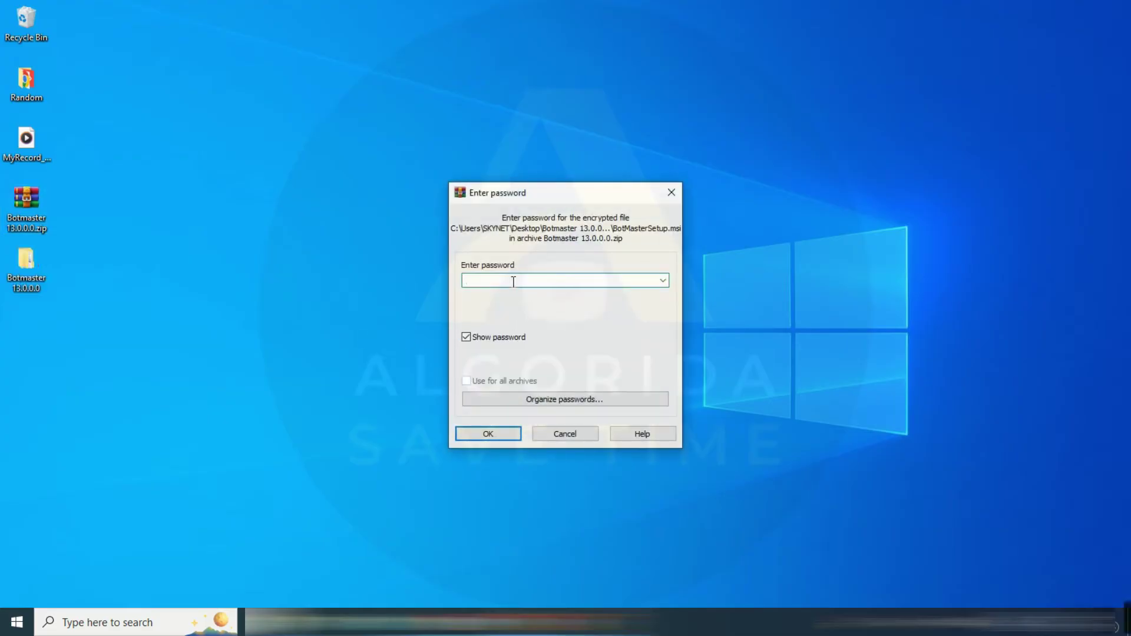
{"action": "left_click", "coordinate": [507, 337]}
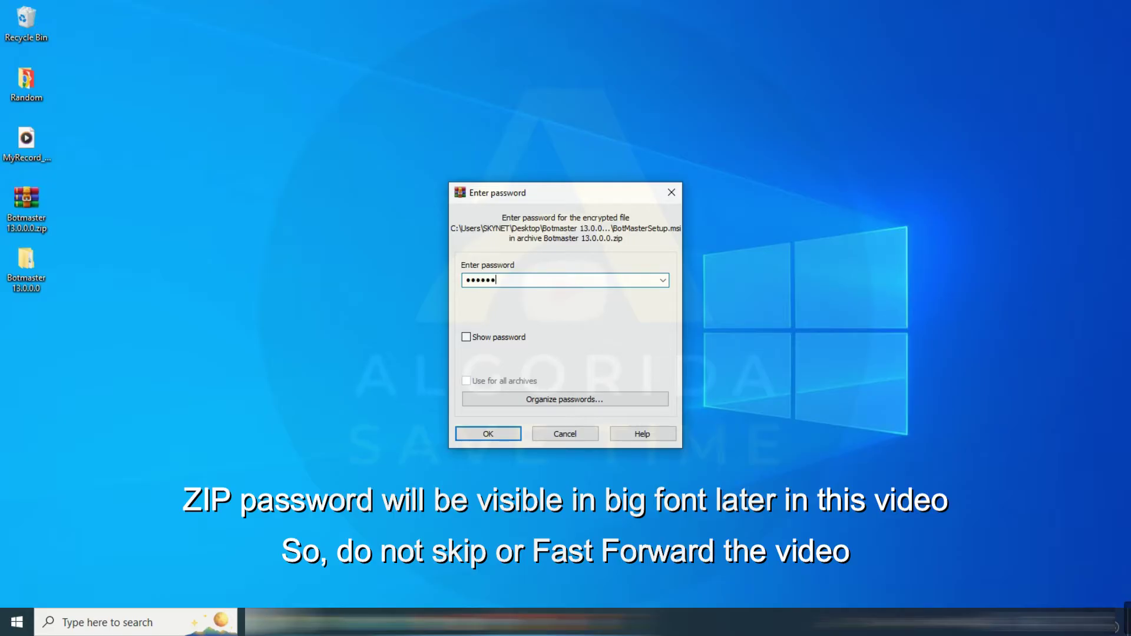
{"action": "left_click", "coordinate": [488, 434]}
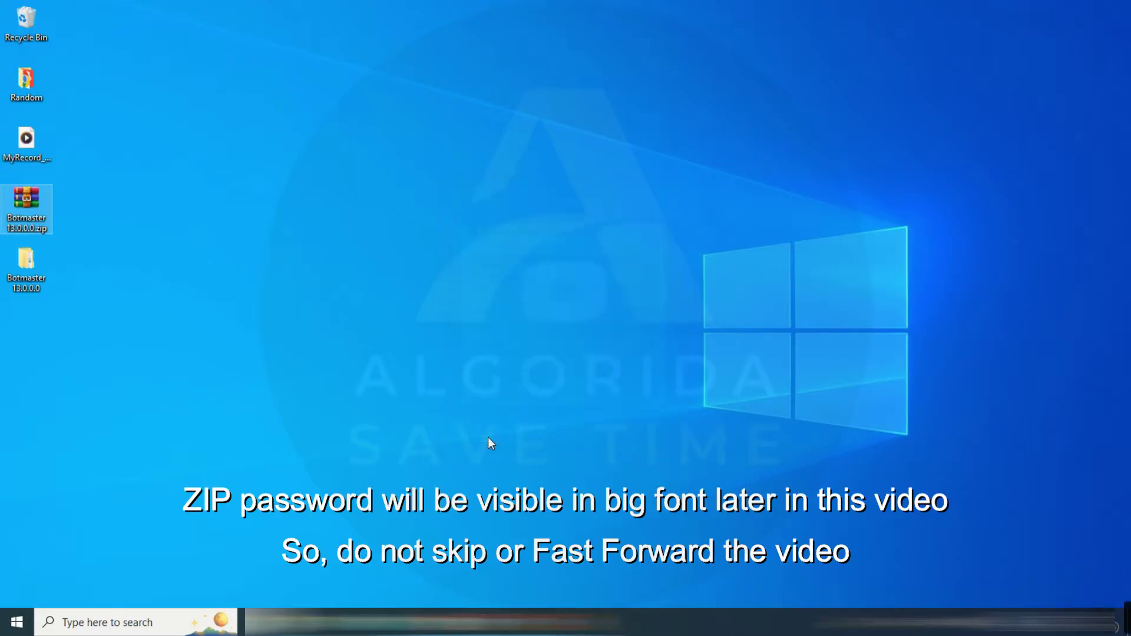
Go through the three nested Botmaster 13.0.0.0 folders and run setup.exe
{"action": "double_click", "coordinate": [23, 287]}
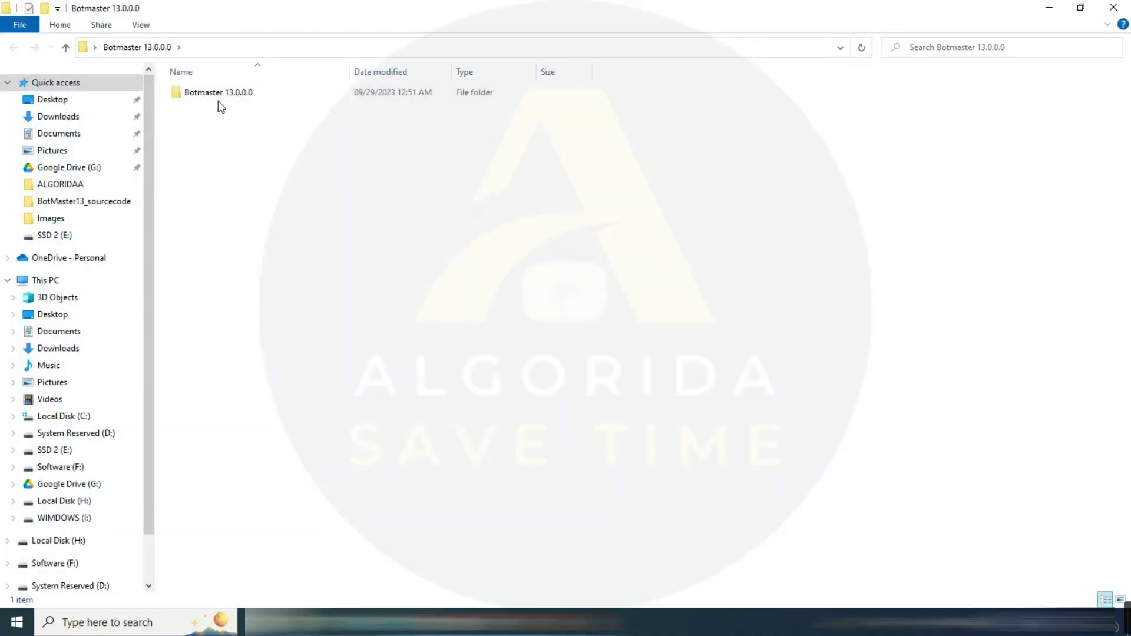
{"action": "double_click", "coordinate": [217, 94]}
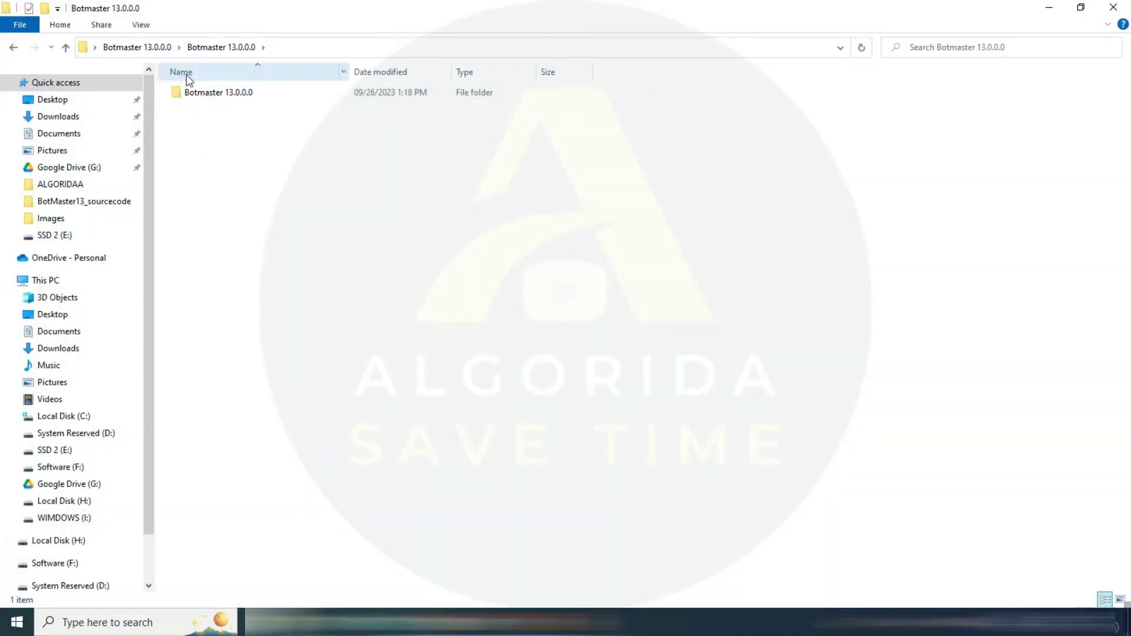
{"action": "double_click", "coordinate": [190, 92]}
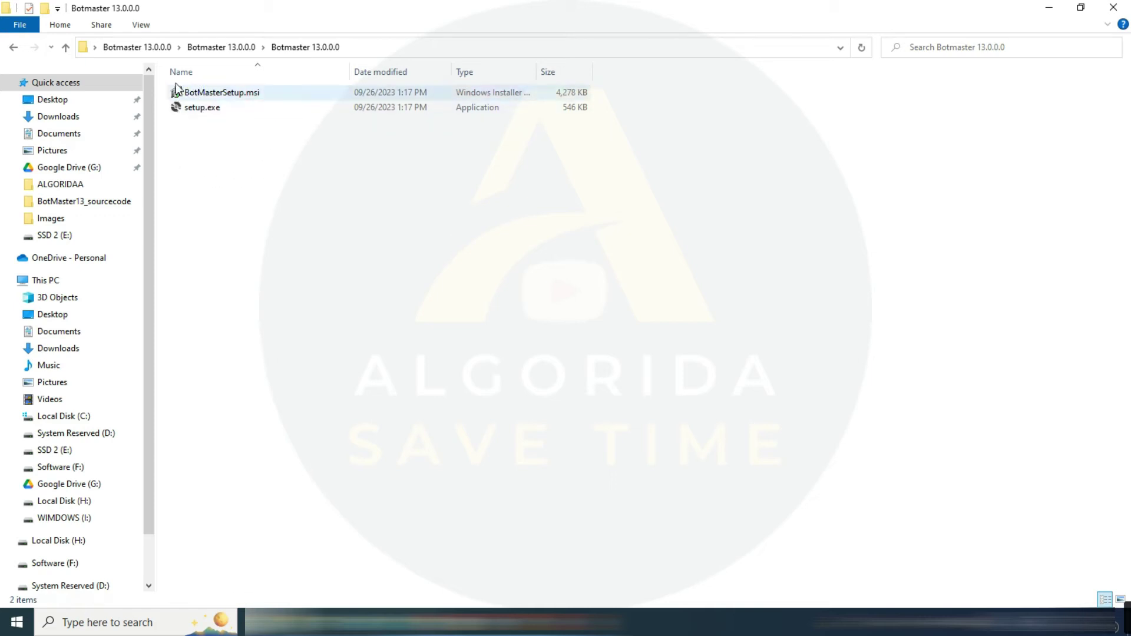
{"action": "left_click", "coordinate": [204, 109]}
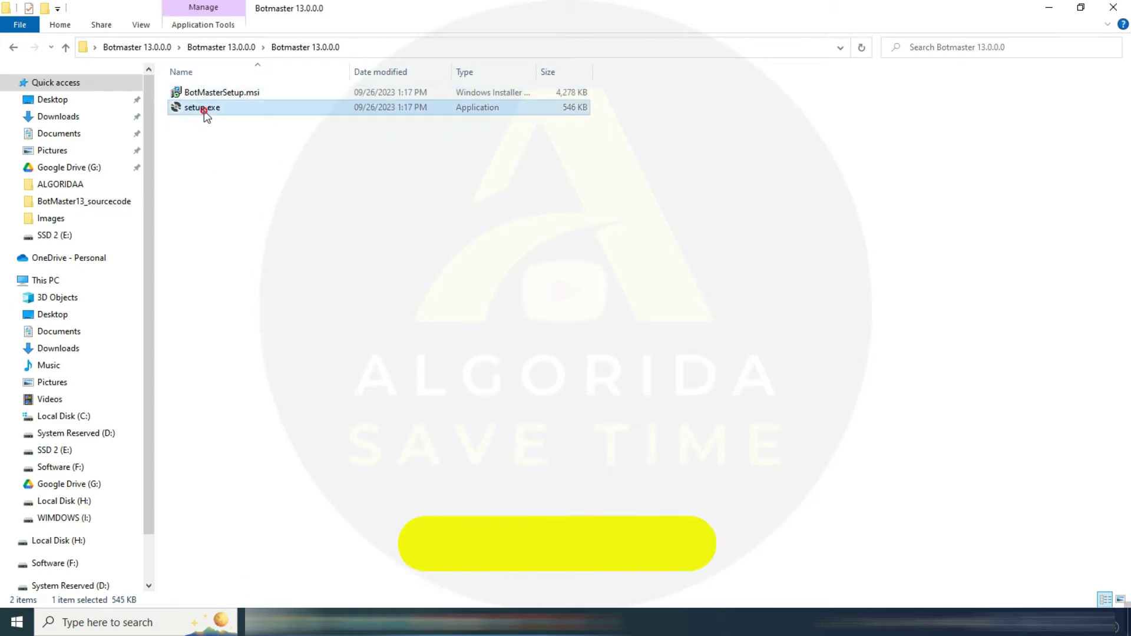
{"action": "double_click", "coordinate": [205, 110]}
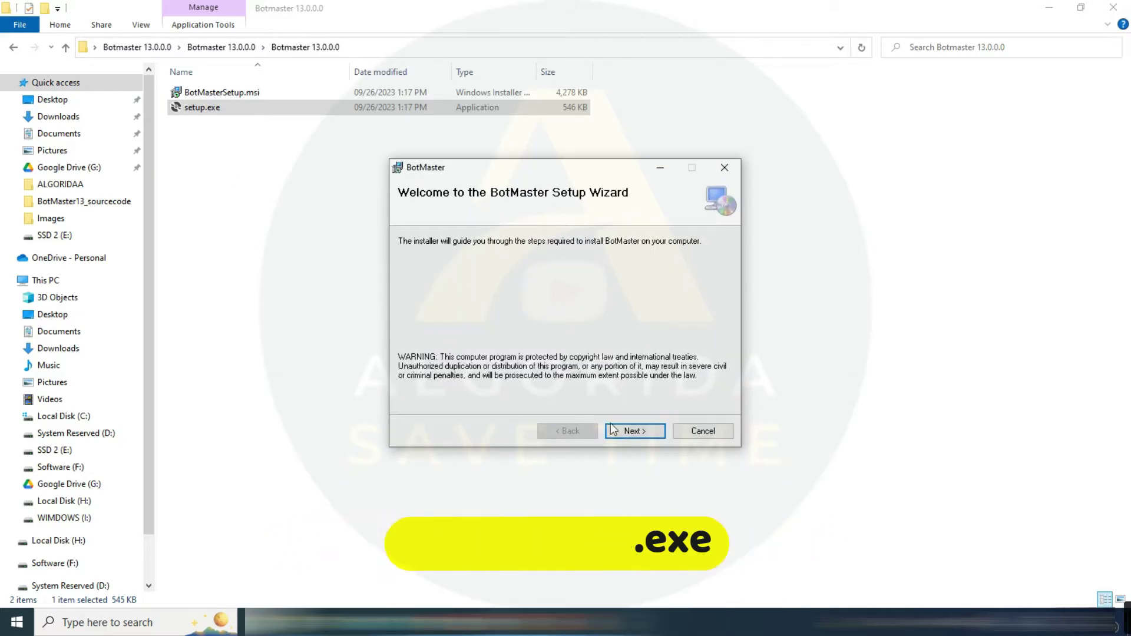
Install BotMaster for Everyone into C:\Program Files\Mediaplus\BotMaster\ and close the wizard when finished
{"action": "left_click", "coordinate": [643, 432]}
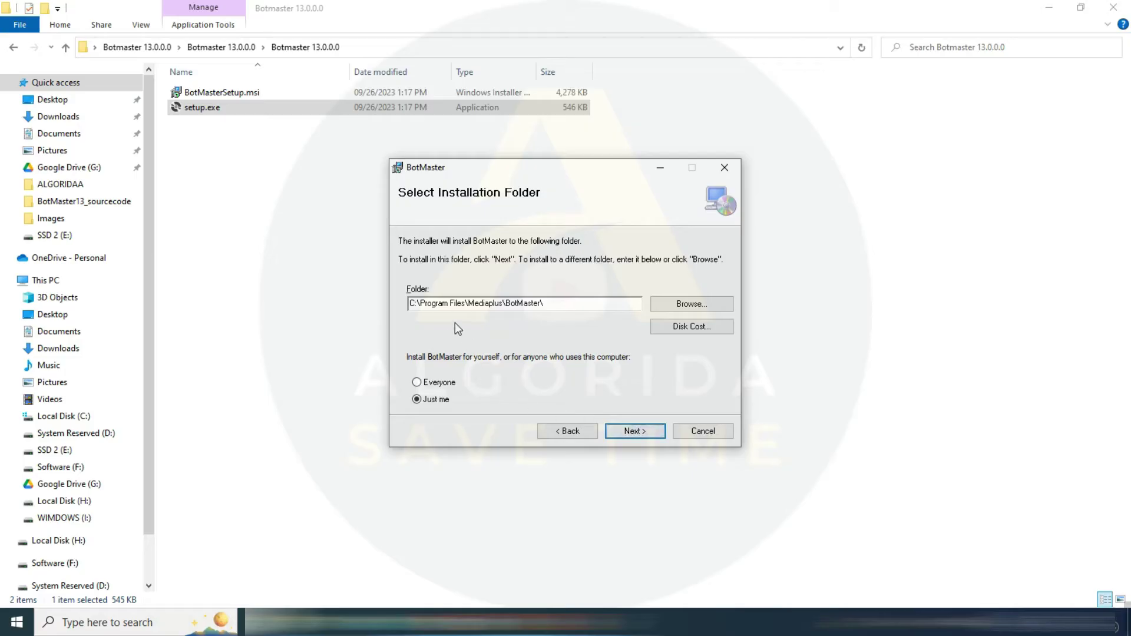
{"action": "left_click", "coordinate": [438, 382]}
{"action": "left_click", "coordinate": [632, 431]}
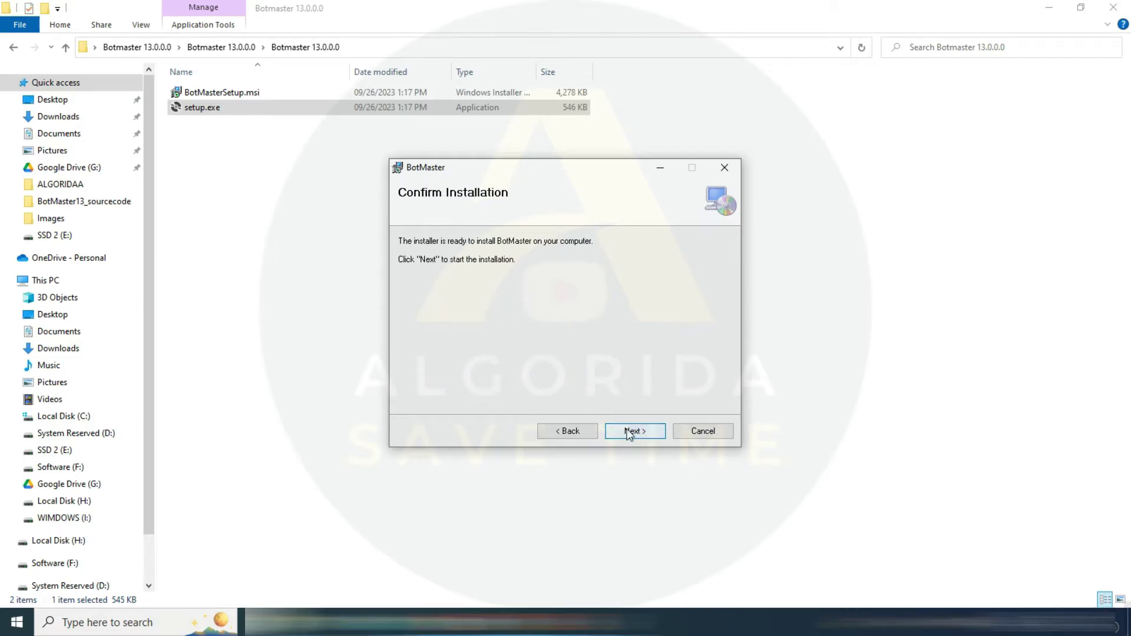
{"action": "left_click", "coordinate": [629, 432]}
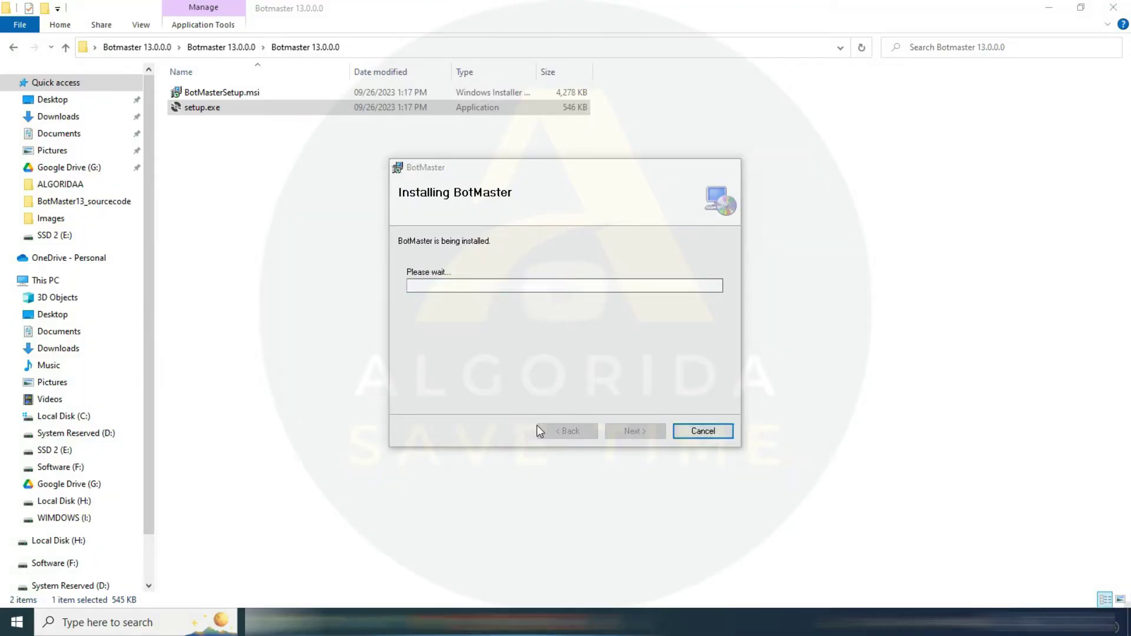
{"action": "left_click", "coordinate": [645, 431]}
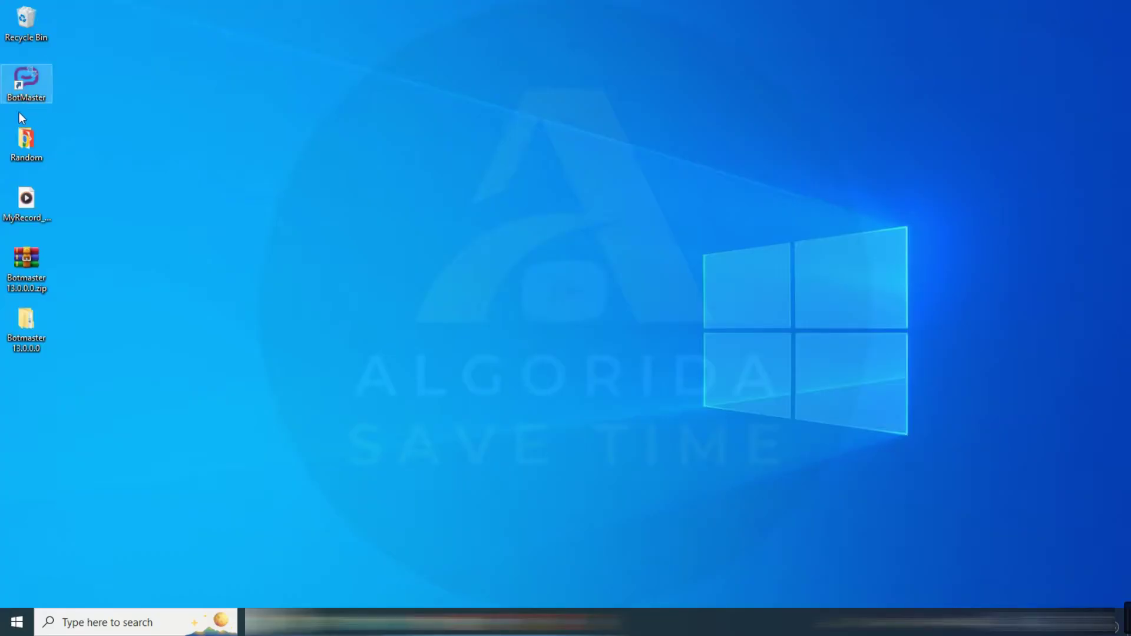
Launch BotMaster from its desktop shortcut, nudge the Activate dialog left, and note 'It is asking license.'
{"action": "left_click", "coordinate": [17, 83]}
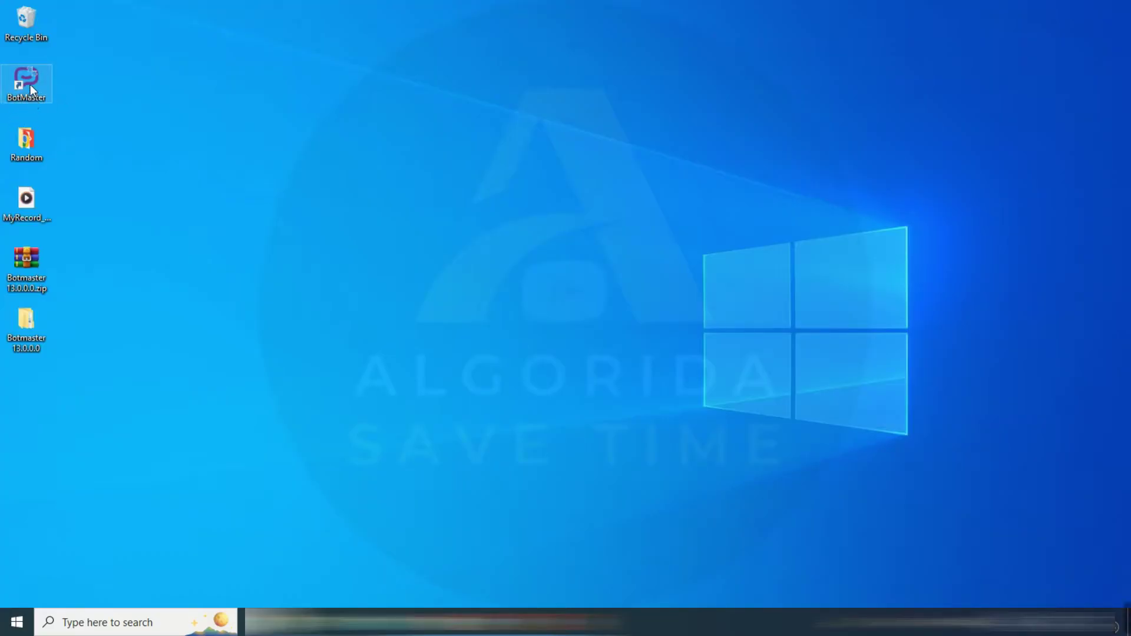
{"action": "double_click", "coordinate": [30, 84]}
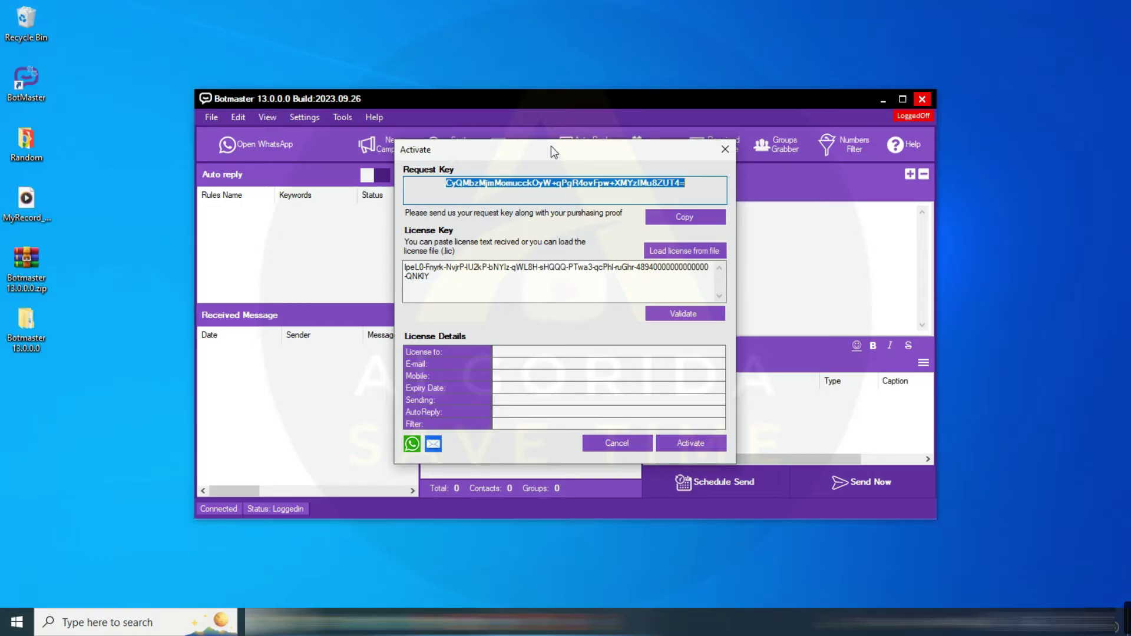
{"action": "left_click_drag", "start_coordinate": [553, 152], "coordinate": [530, 155]}
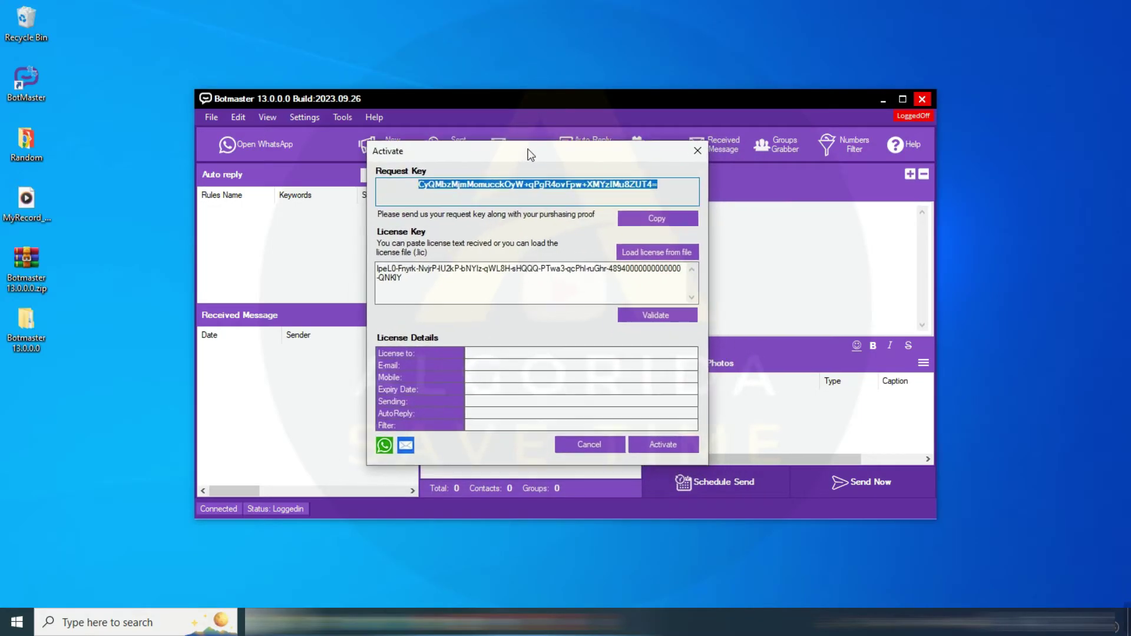
{"action": "type", "text": "It is asking license"}
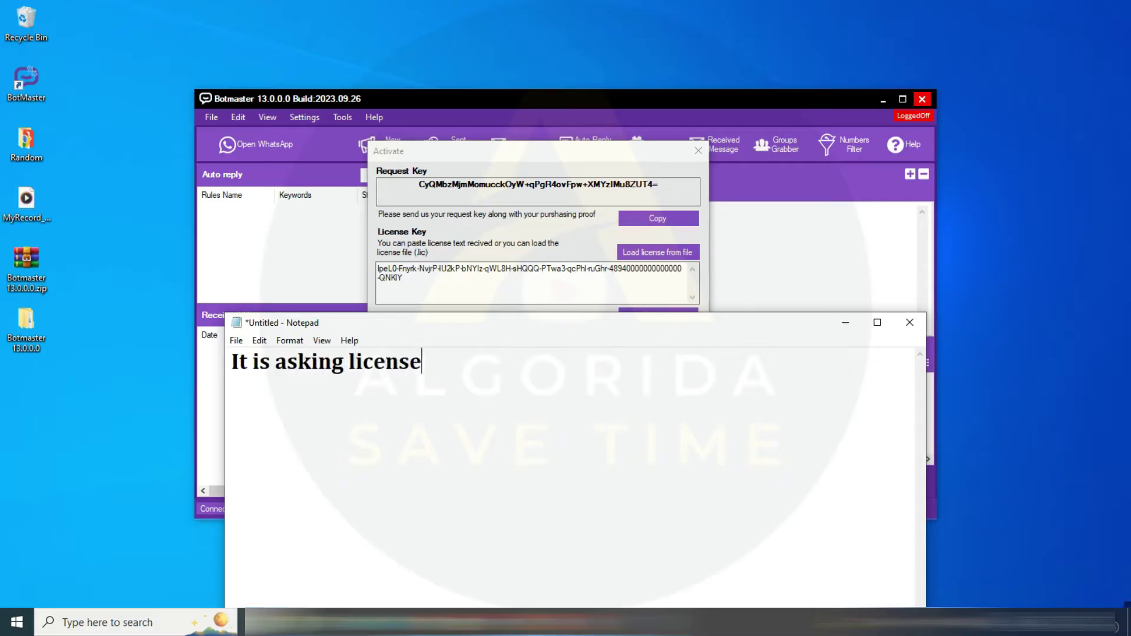
{"action": "type", "text": "."}
Add 'How to get the license?' with the watch, like, subscribe, screenshot and Telegram-link instructions
{"action": "key", "text": "Return"}
{"action": "type", "text": "How to get "}
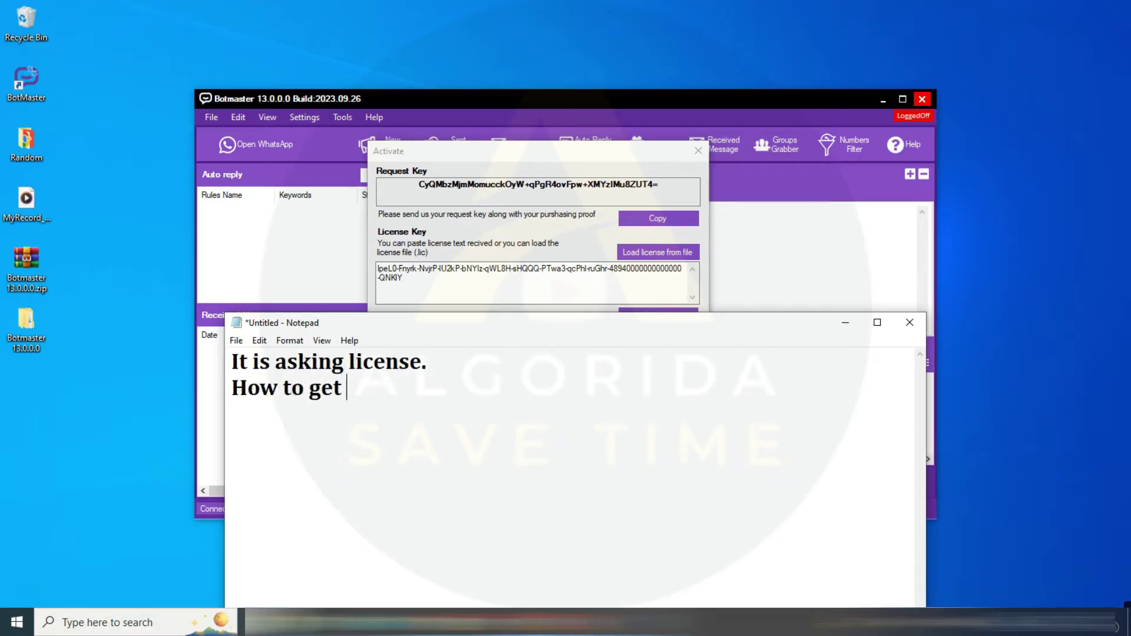
{"action": "type", "text": "the license?"}
{"action": "key", "text": "Return"}
{"action": "type", "text": "Just"}
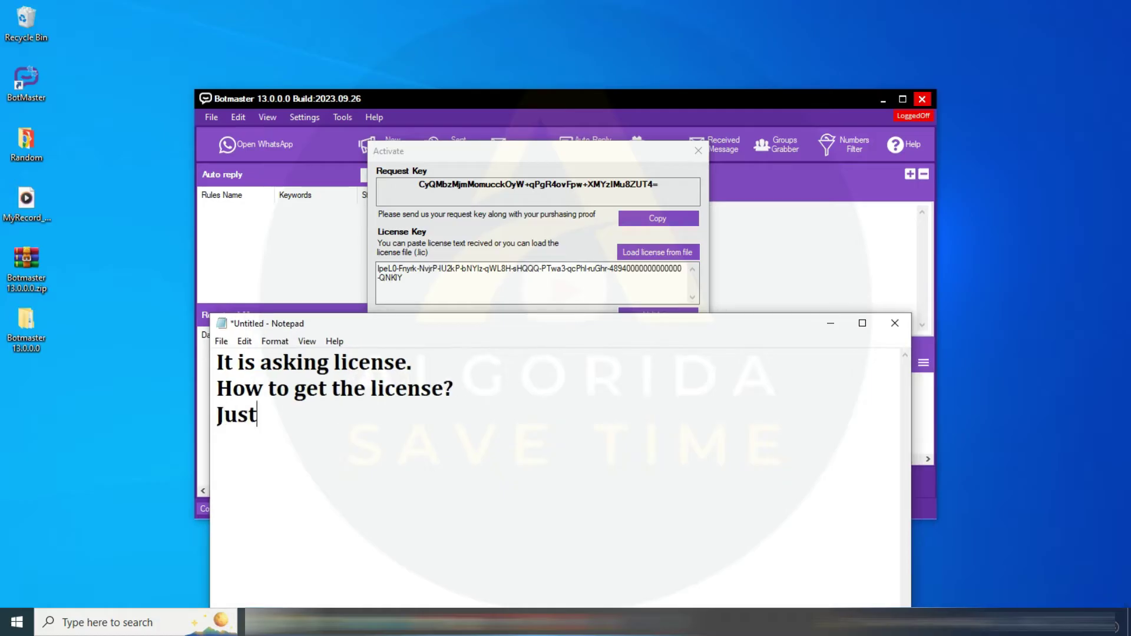
{"action": "type", "text": " watch full v"}
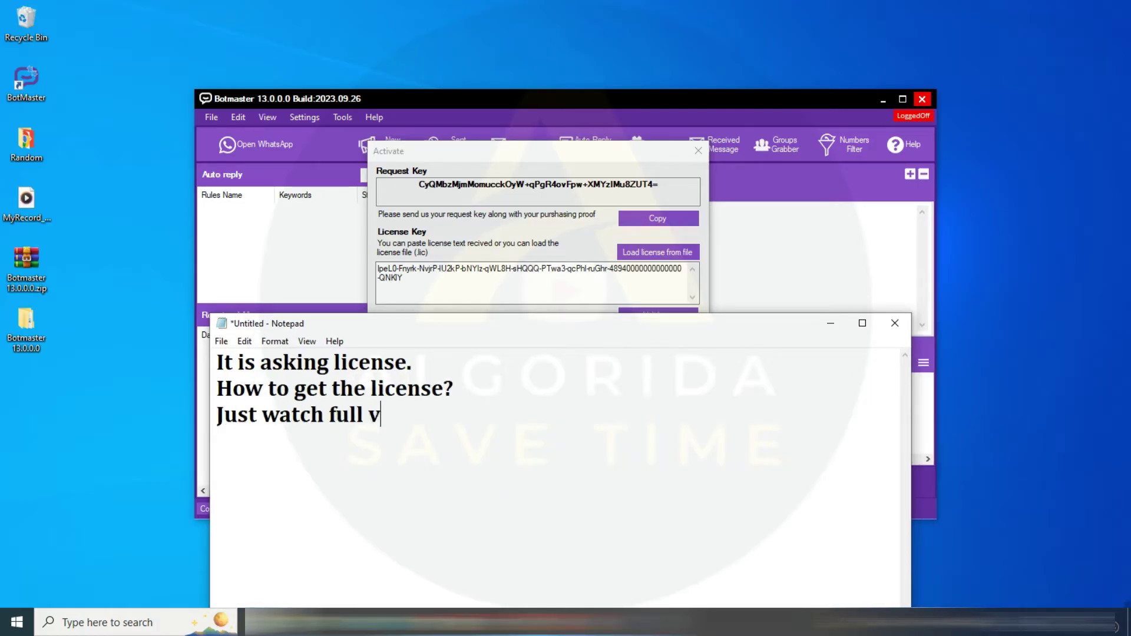
{"action": "type", "text": "ideo, like it"}
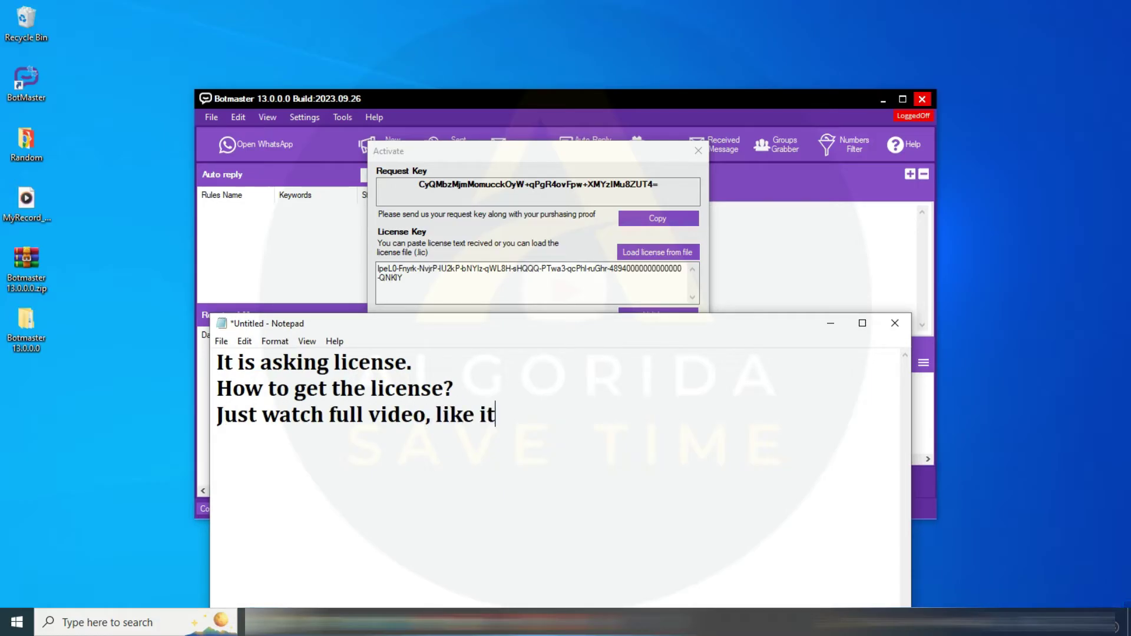
{"action": "type", "text": " & subscribe"}
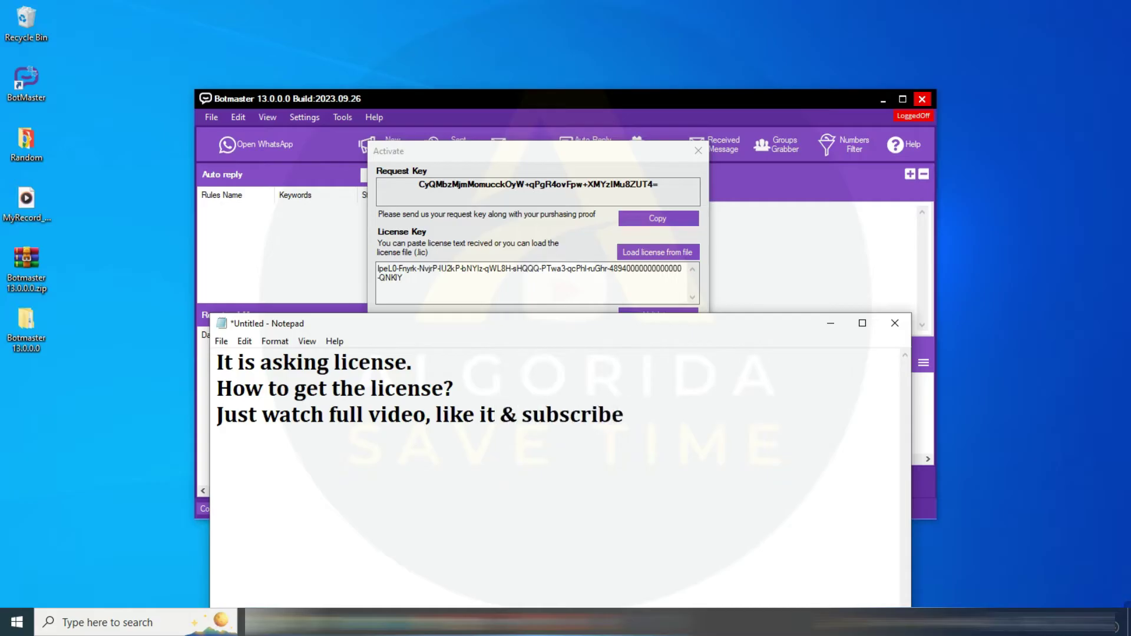
{"action": "type", "text": " the channel and t"}
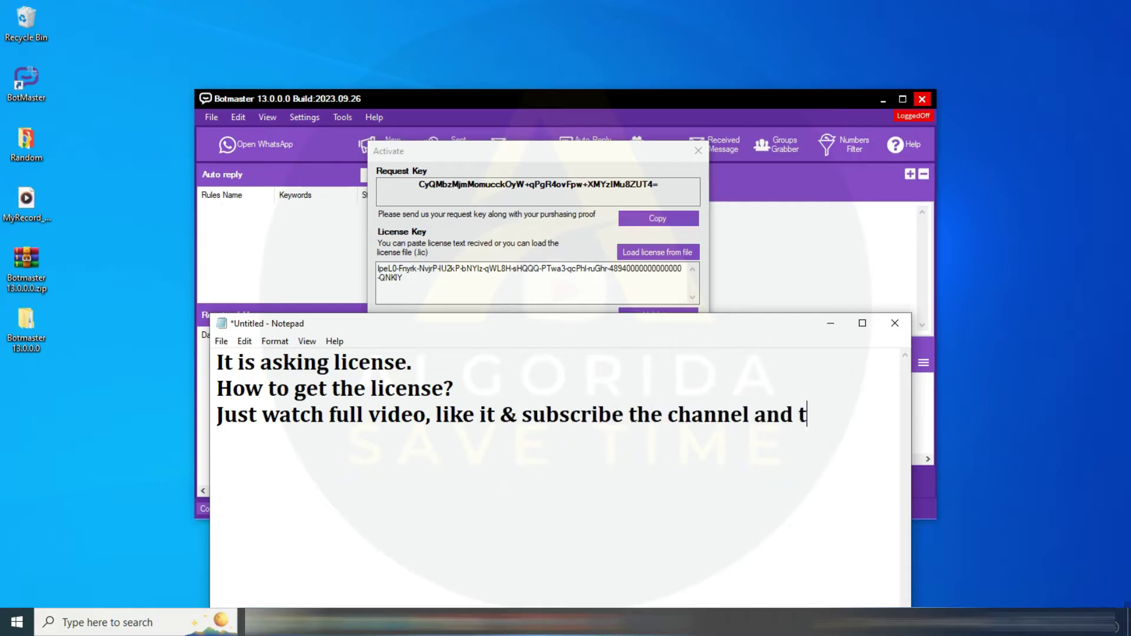
{"action": "type", "text": "ake a screensh"}
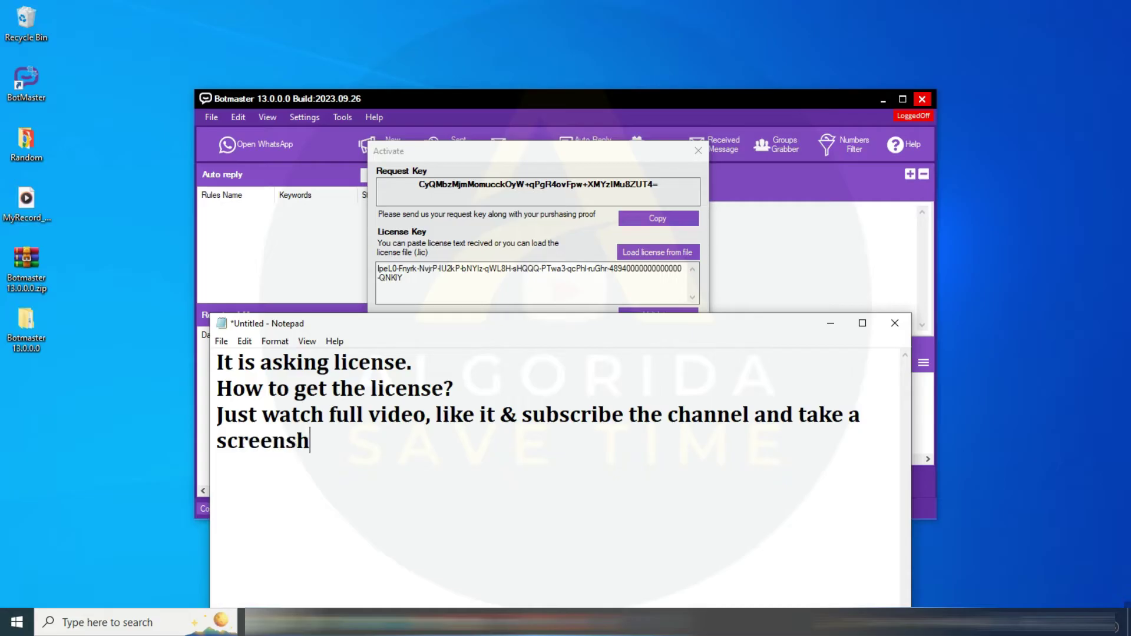
{"action": "type", "text": "ot. Send it to "}
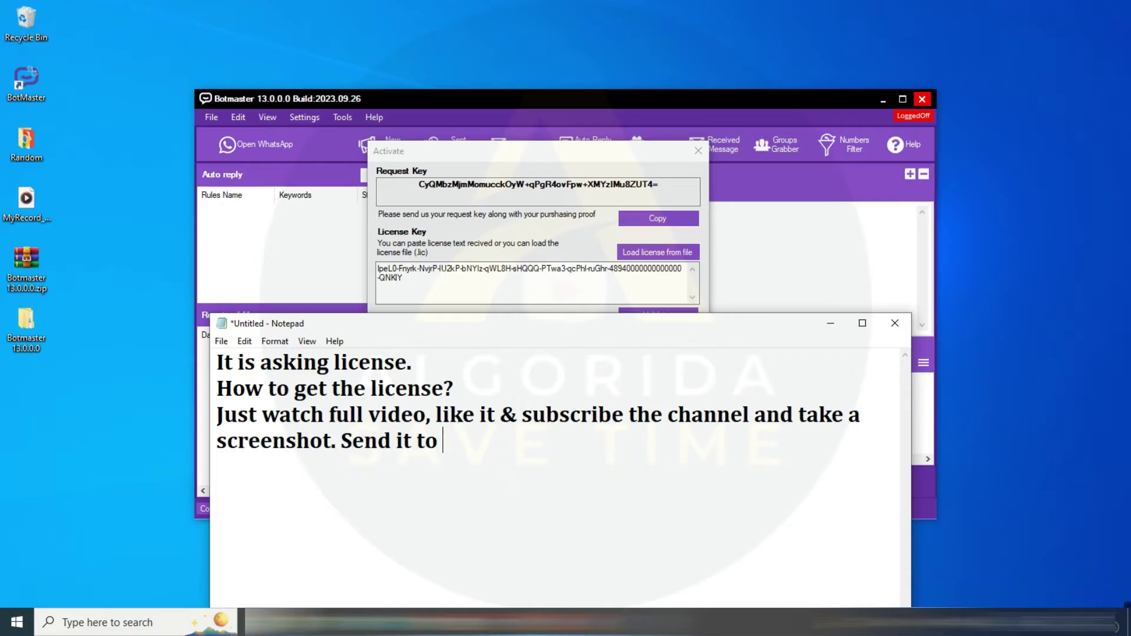
{"action": "type", "text": "Algorida on Telegram."}
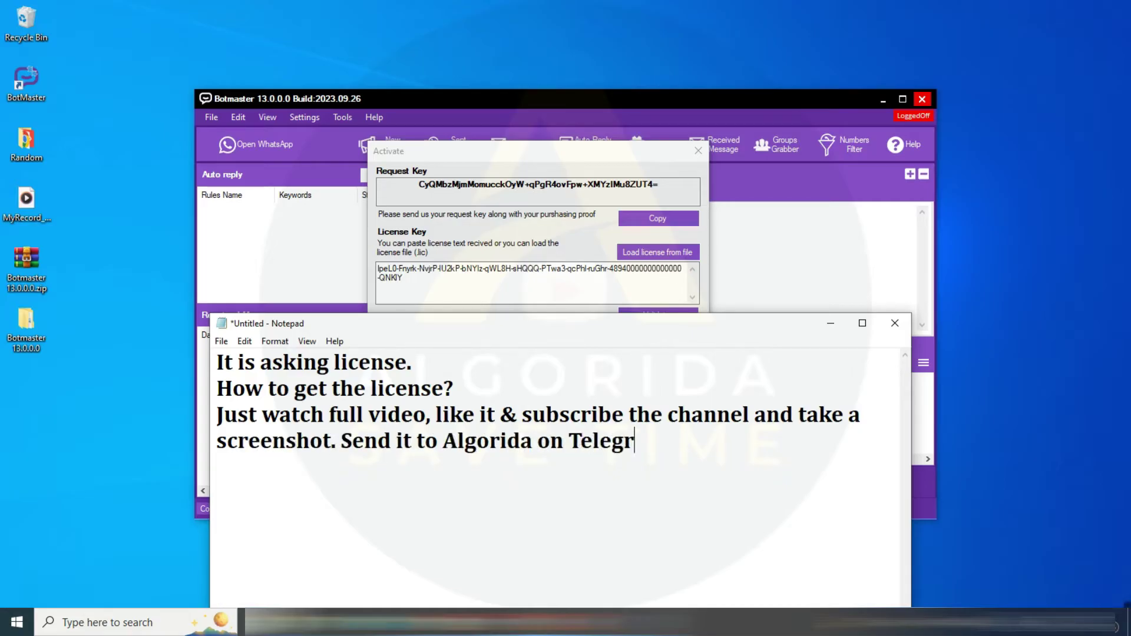
{"action": "key", "text": "Return"}
{"action": "type", "text": "Telegram lin"}
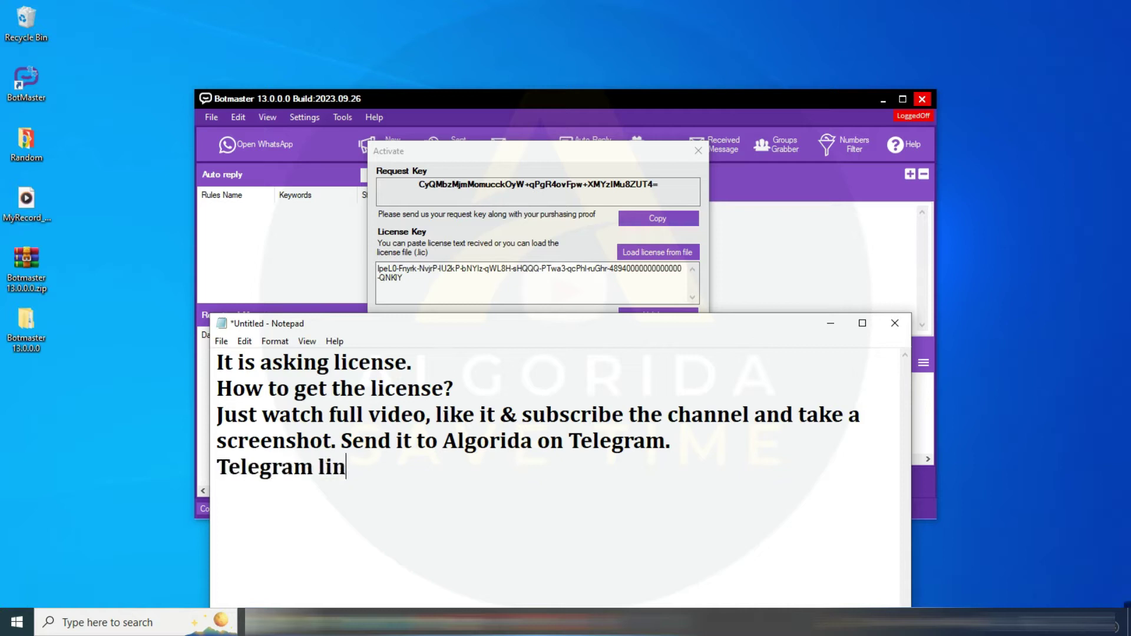
{"action": "type", "text": "k in description."}
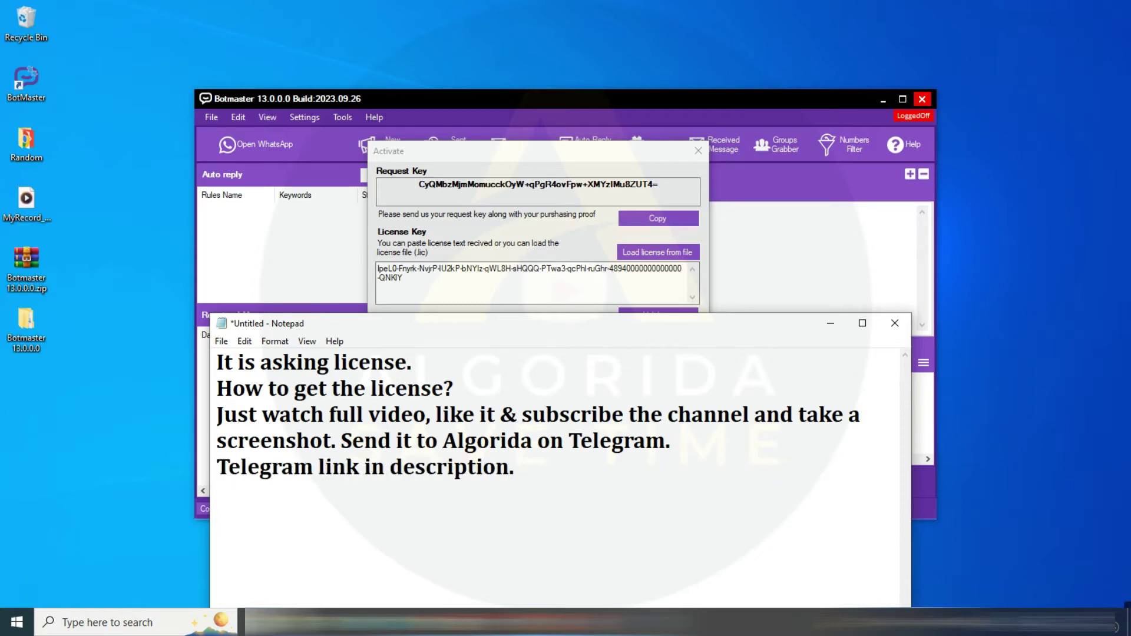
List the details to send (name, valid email, mobile with country code, country) and the Algorida license line
{"action": "key", "text": "Return"}
{"action": "type", "text": "Also send: "}
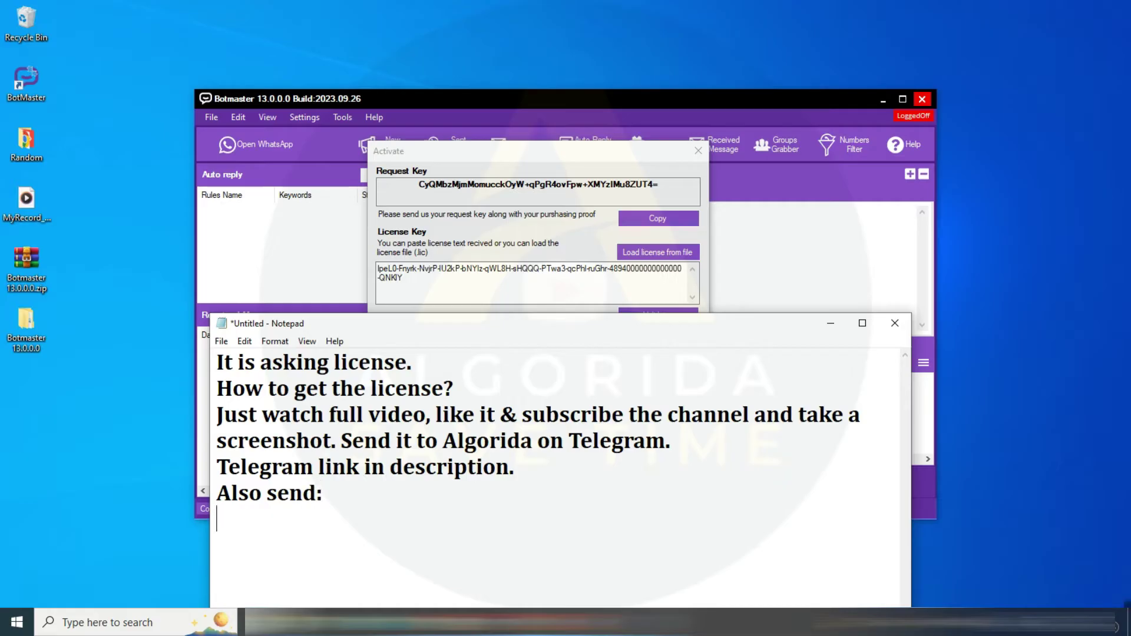
{"action": "type", "text": "-Your name "}
{"action": "type", "text": "-"}
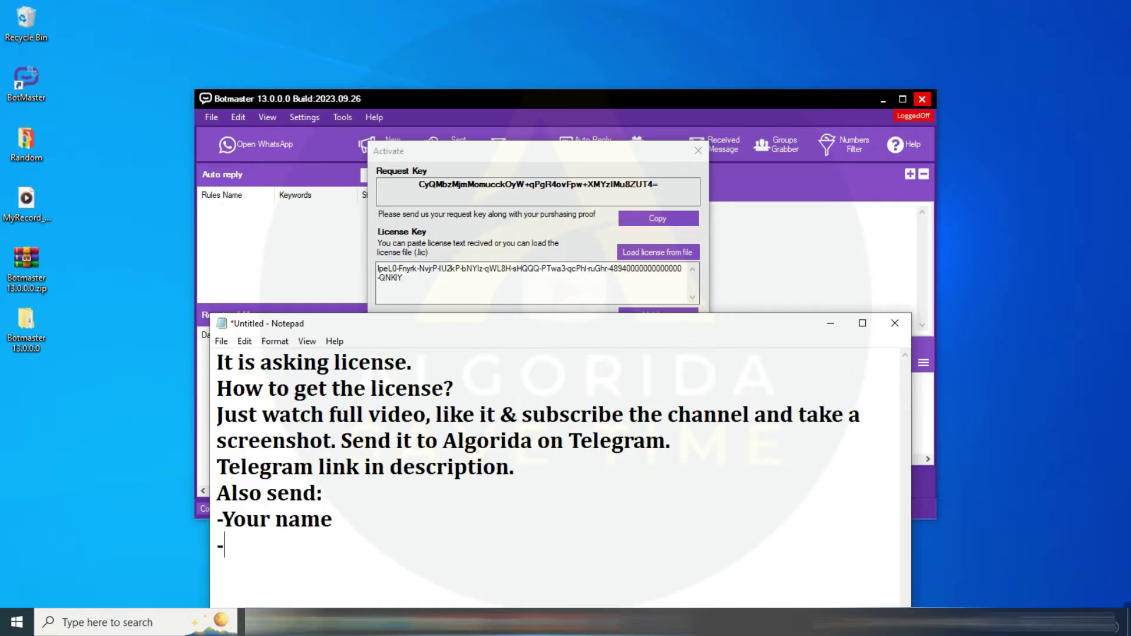
{"action": "type", "text": "Valid email "}
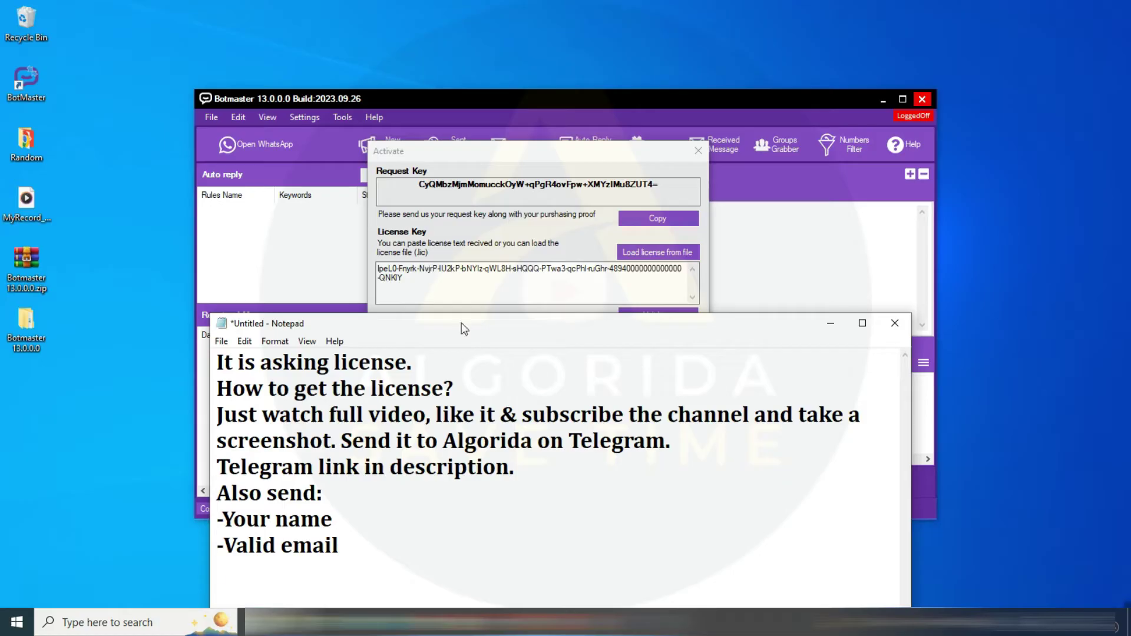
{"action": "type", "text": "-Mobile number "}
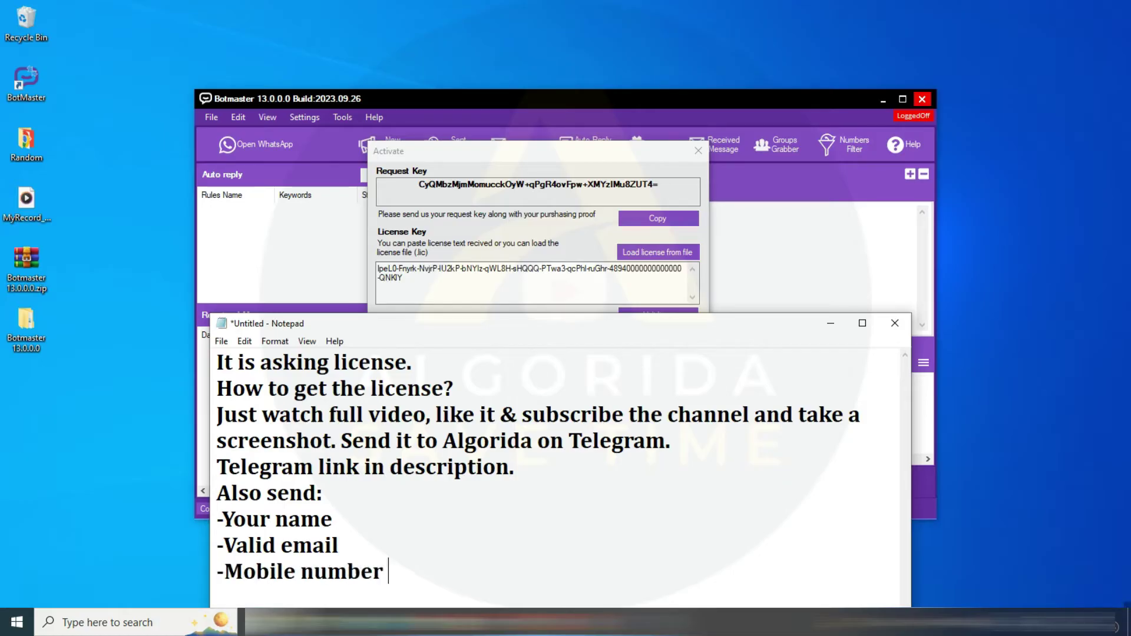
{"action": "type", "text": "with country code"}
{"action": "key", "text": "Return"}
{"action": "type", "text": "-"}
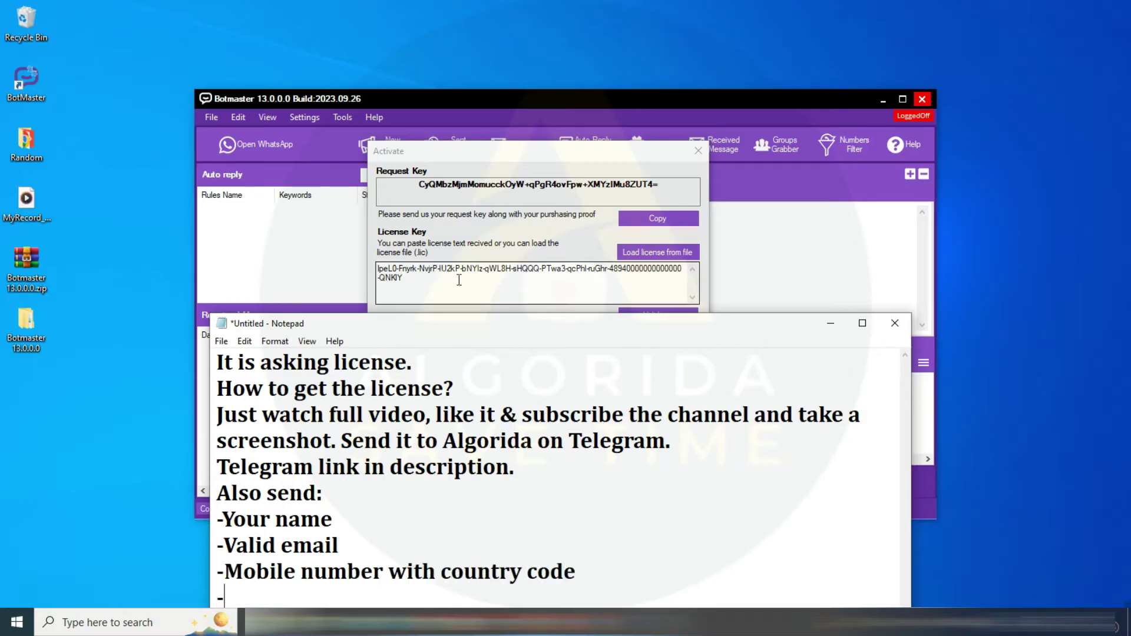
{"action": "type", "text": "Country Name"}
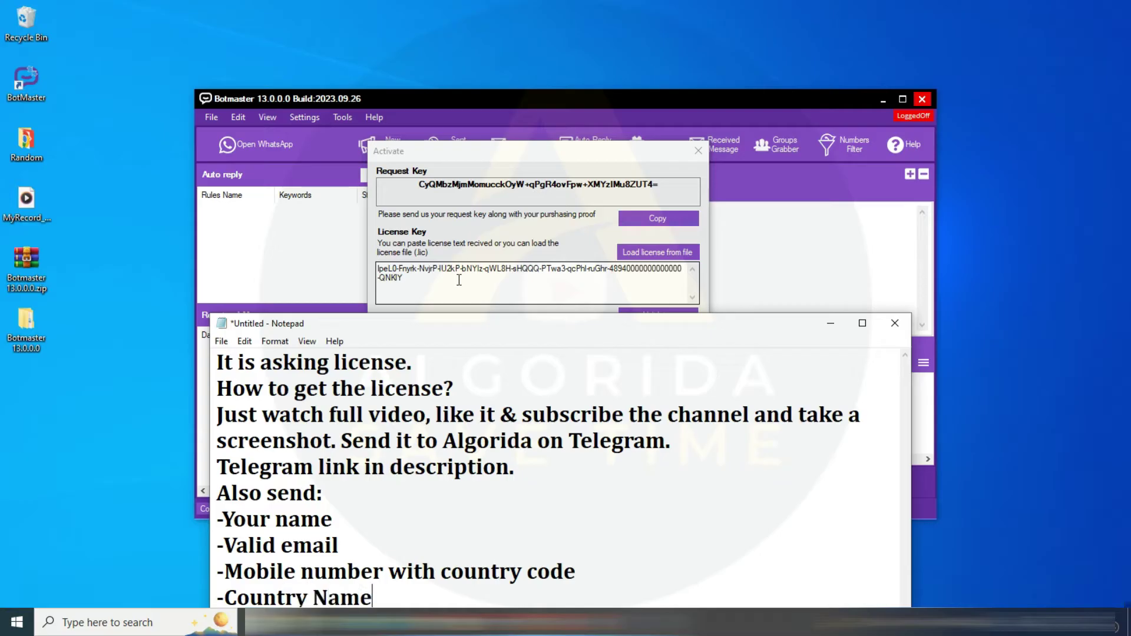
{"action": "key", "text": "Return"}
{"action": "key", "text": "Return"}
{"action": "type", "text": "Algorida will chec"}
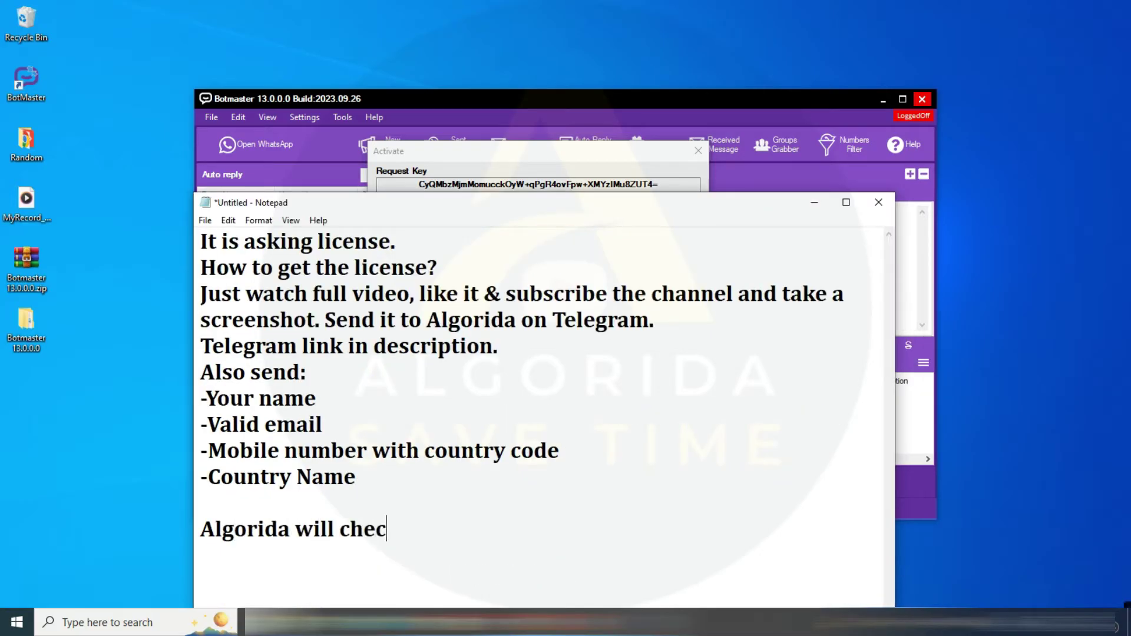
{"action": "type", "text": "k everything and"}
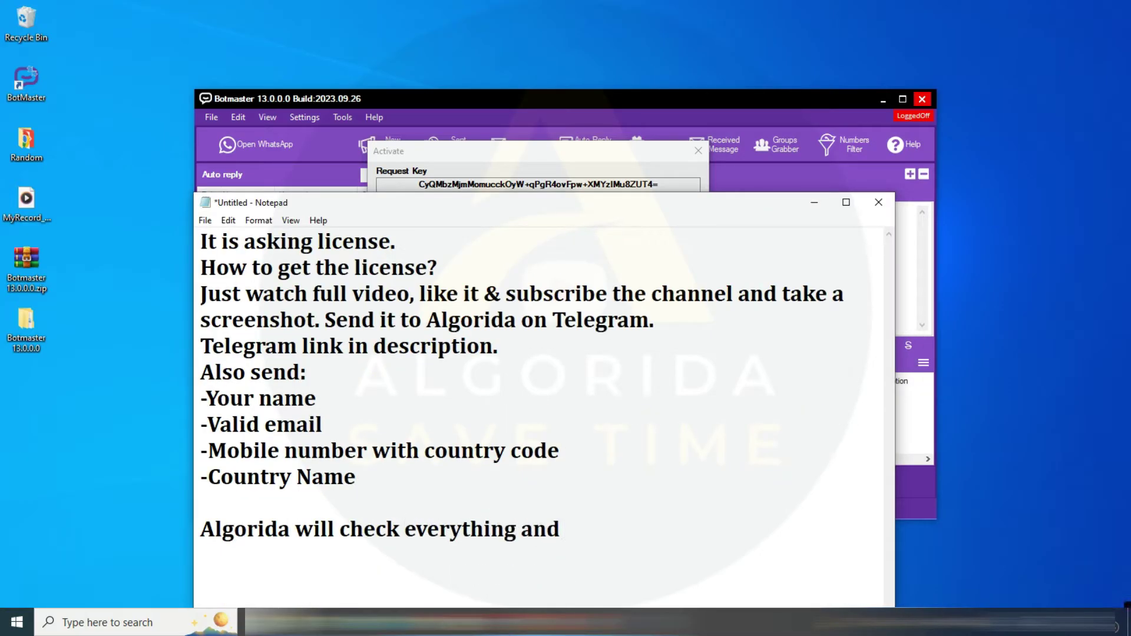
{"action": "type", "text": " make a license "}
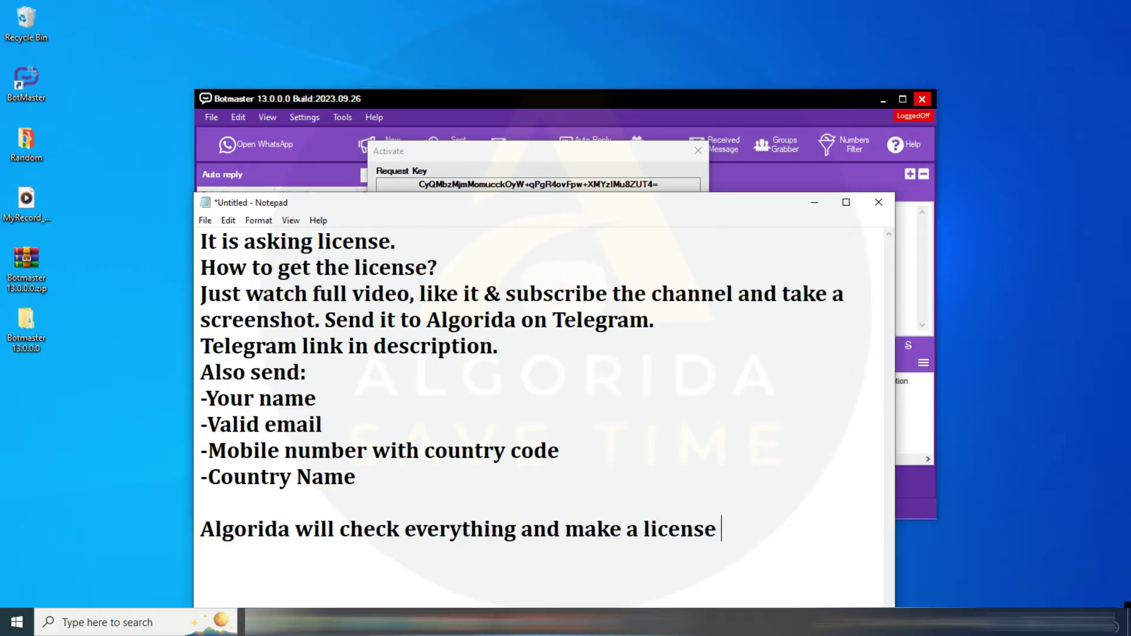
{"action": "type", "text": "for you. "}
{"action": "type", "text": "As"}
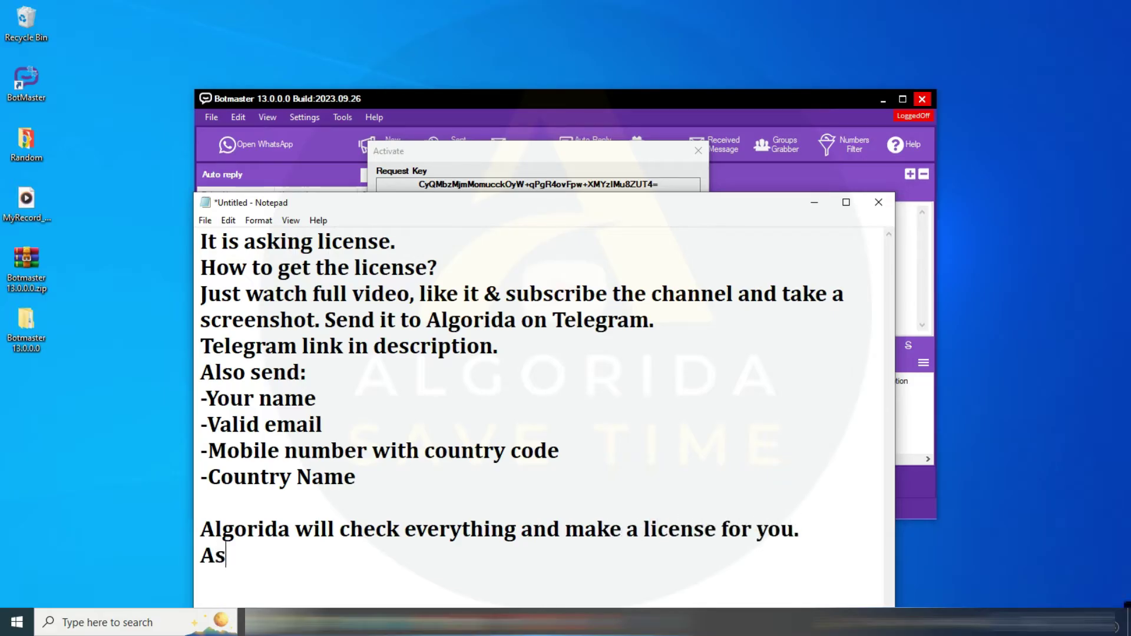
{"action": "type", "text": " an Algo"}
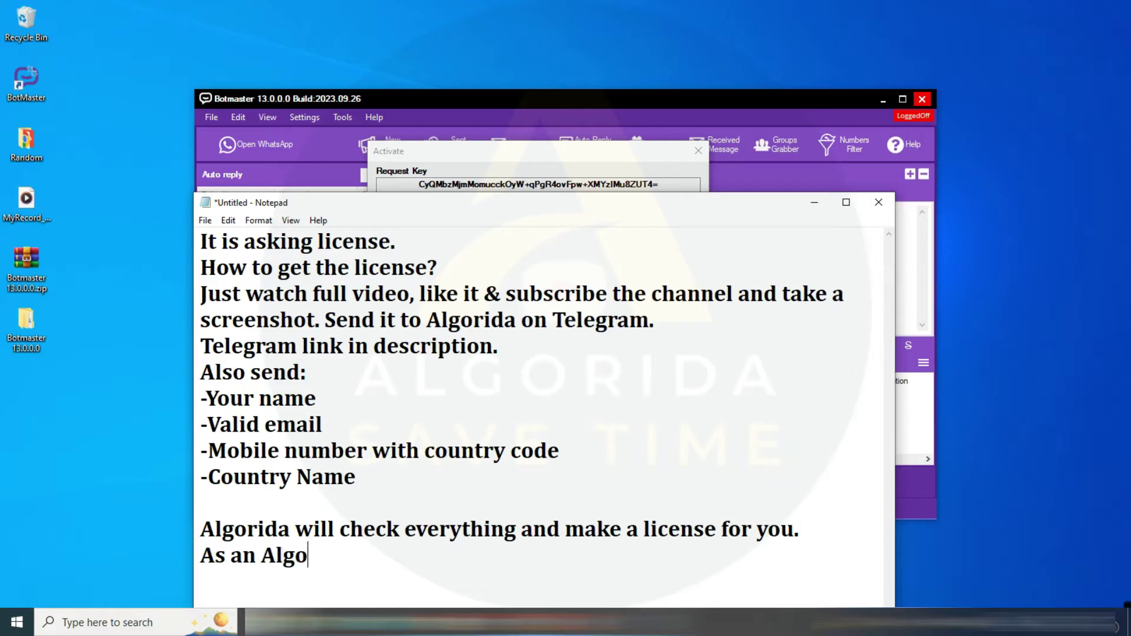
{"action": "type", "text": "rida subscriber you wi"}
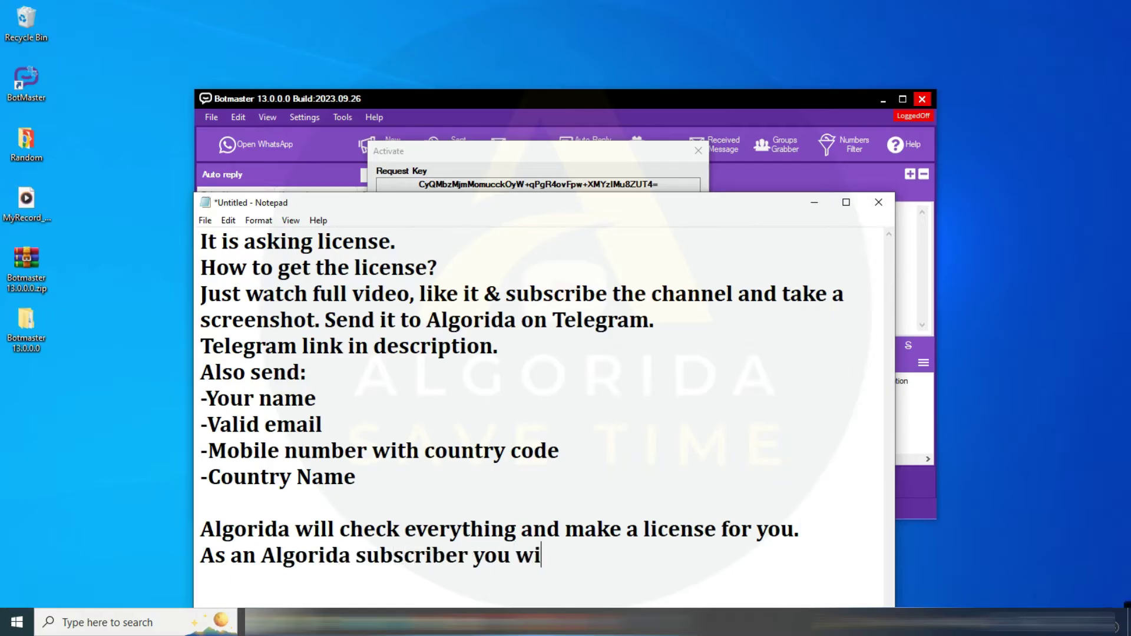
{"action": "type", "text": "ll get a 3"}
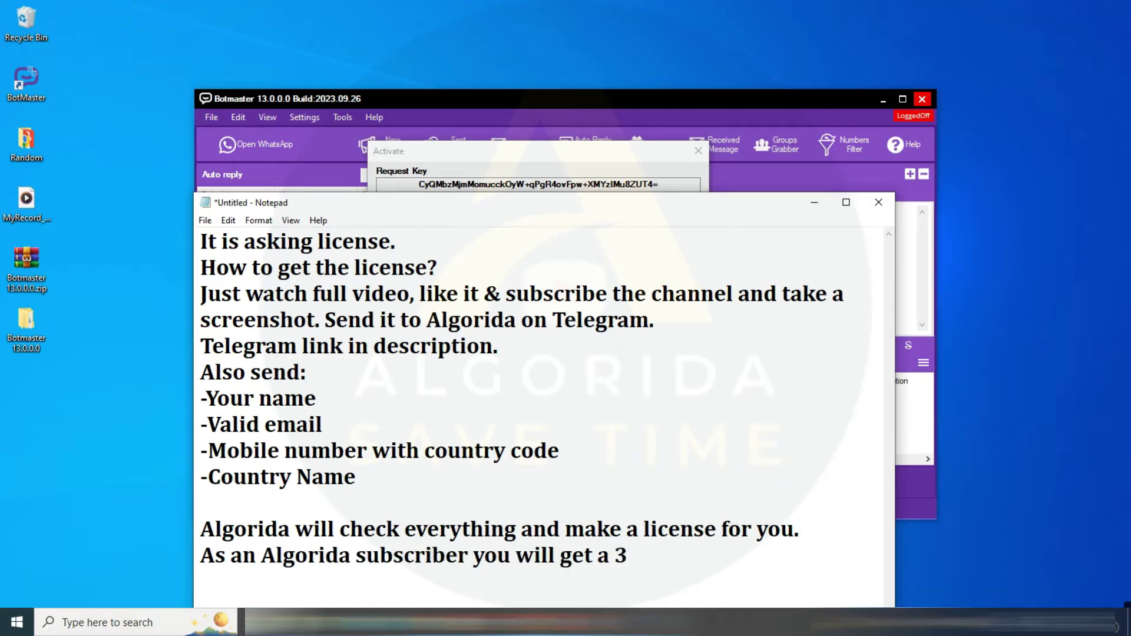
{"action": "type", "text": " months Licen"}
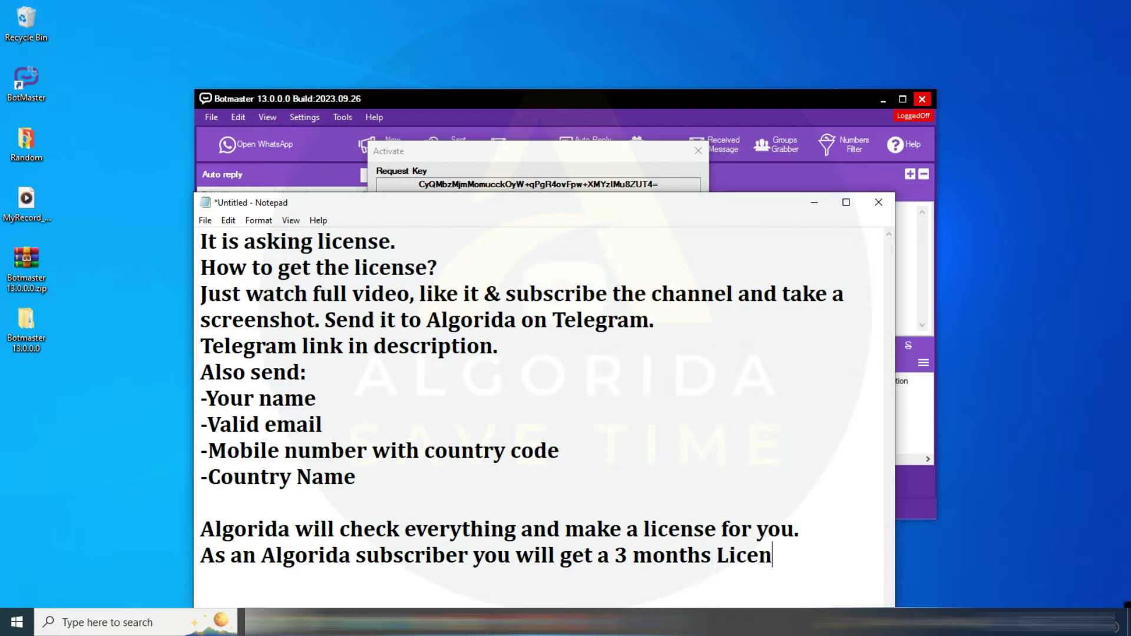
{"action": "type", "text": "se free of cost"}
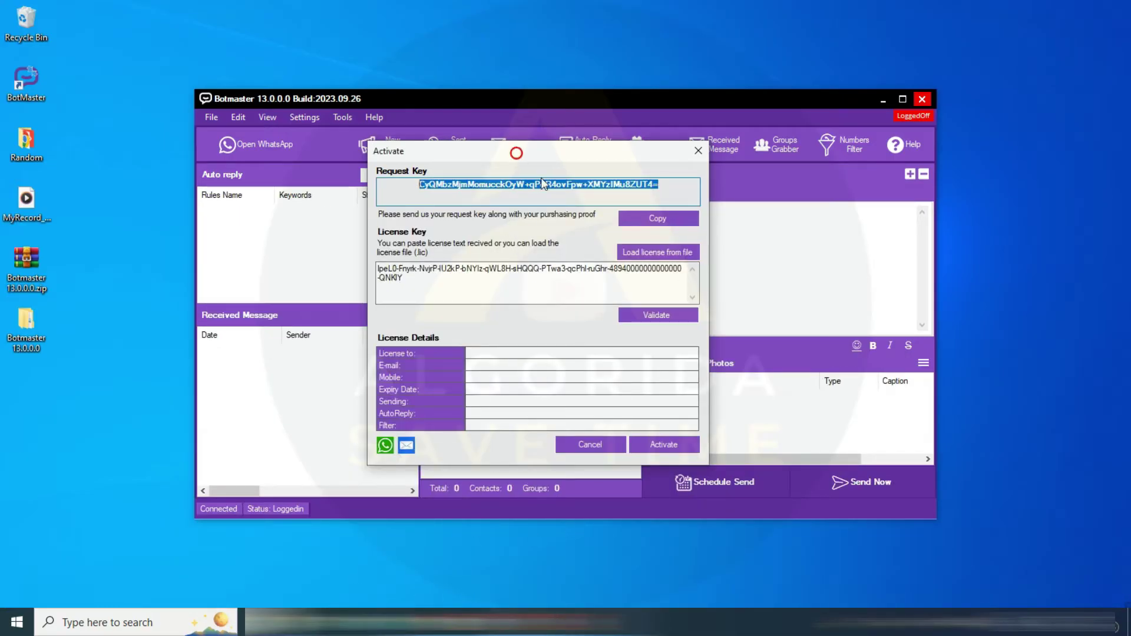
Validate and activate the pasted license key (valid until 30 December 2023), then open WhatsApp
{"action": "left_click", "coordinate": [528, 284]}
{"action": "key", "text": "ctrl+a"}
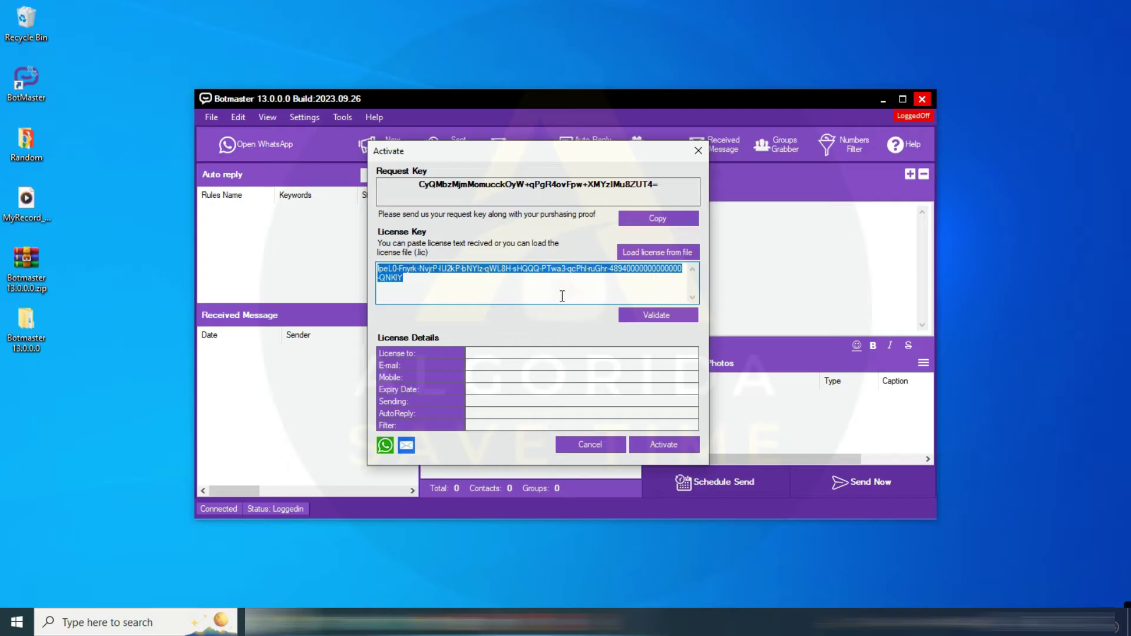
{"action": "left_click", "coordinate": [665, 315]}
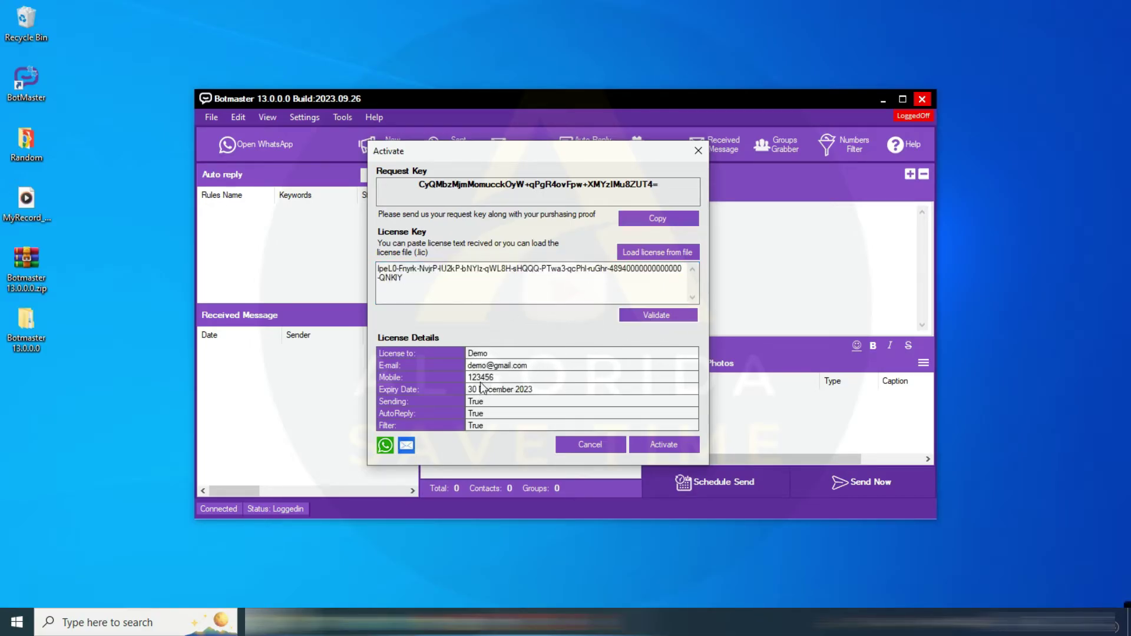
{"action": "left_click", "coordinate": [671, 448]}
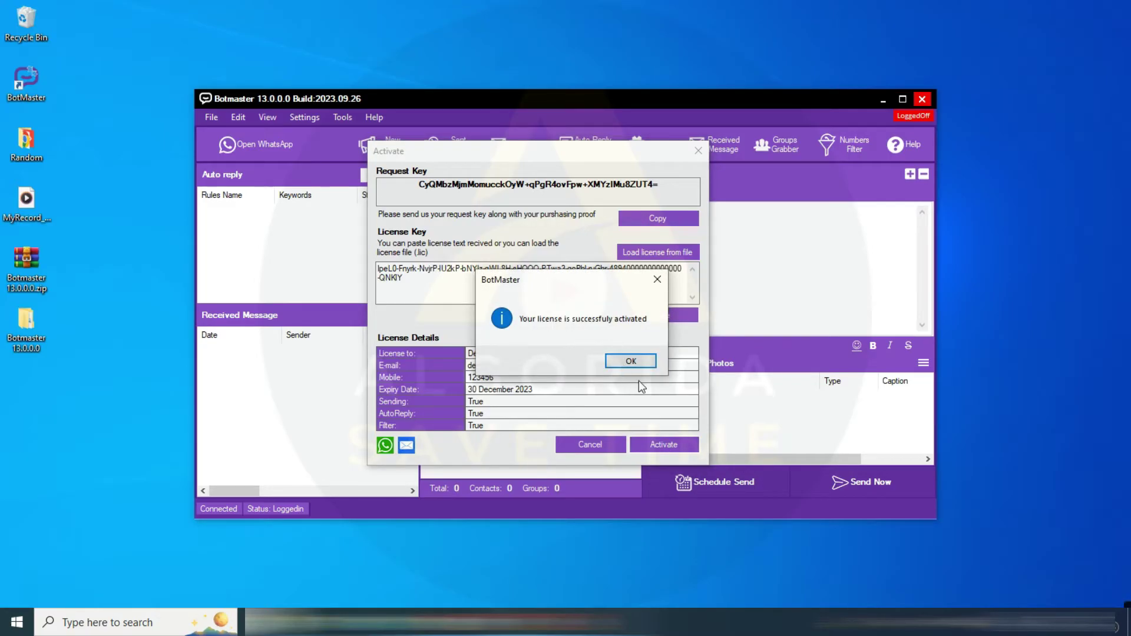
{"action": "left_click", "coordinate": [631, 361]}
{"action": "left_click", "coordinate": [264, 119]}
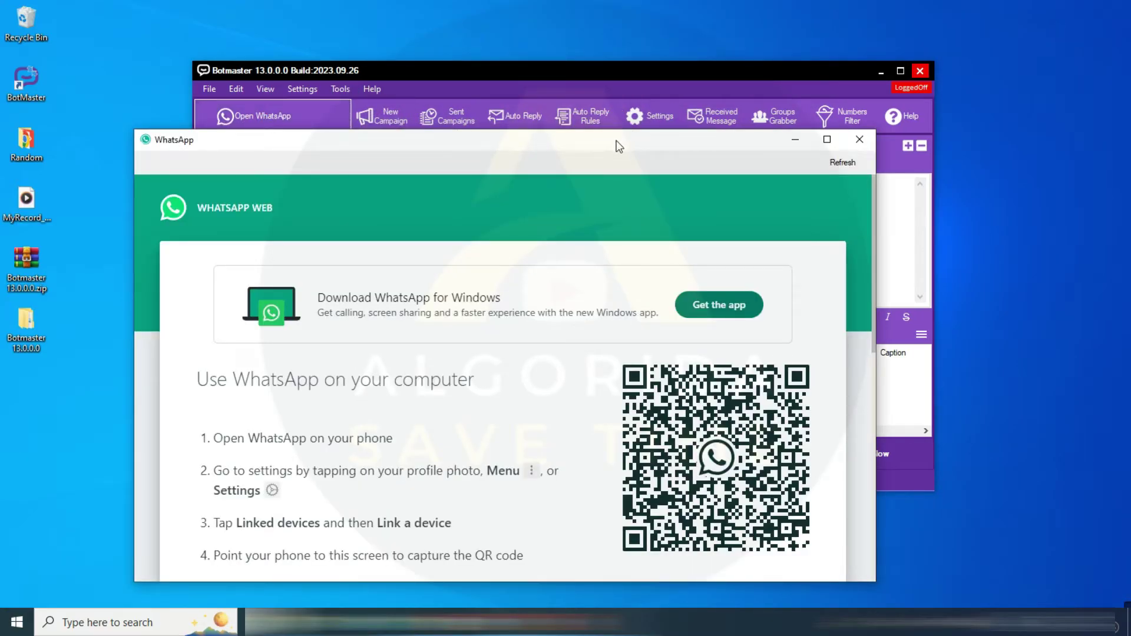
Move the linked WhatsApp Web window up and left to uncover the message panel
{"action": "left_click_drag", "start_coordinate": [619, 146], "coordinate": [552, 138]}
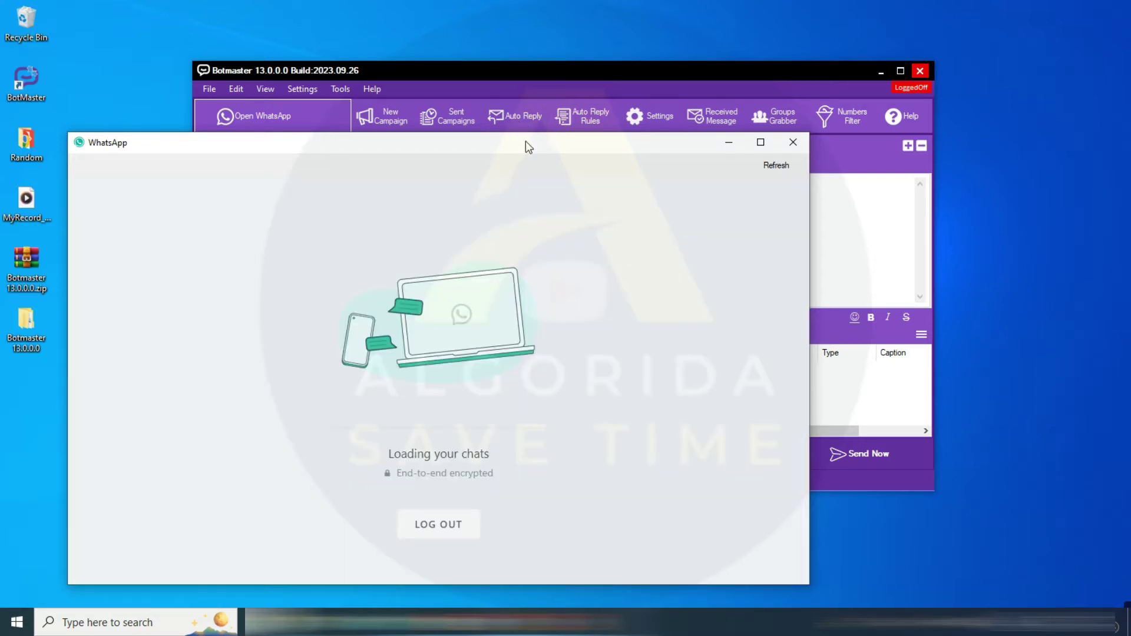
{"action": "left_click_drag", "start_coordinate": [525, 140], "coordinate": [254, 111]}
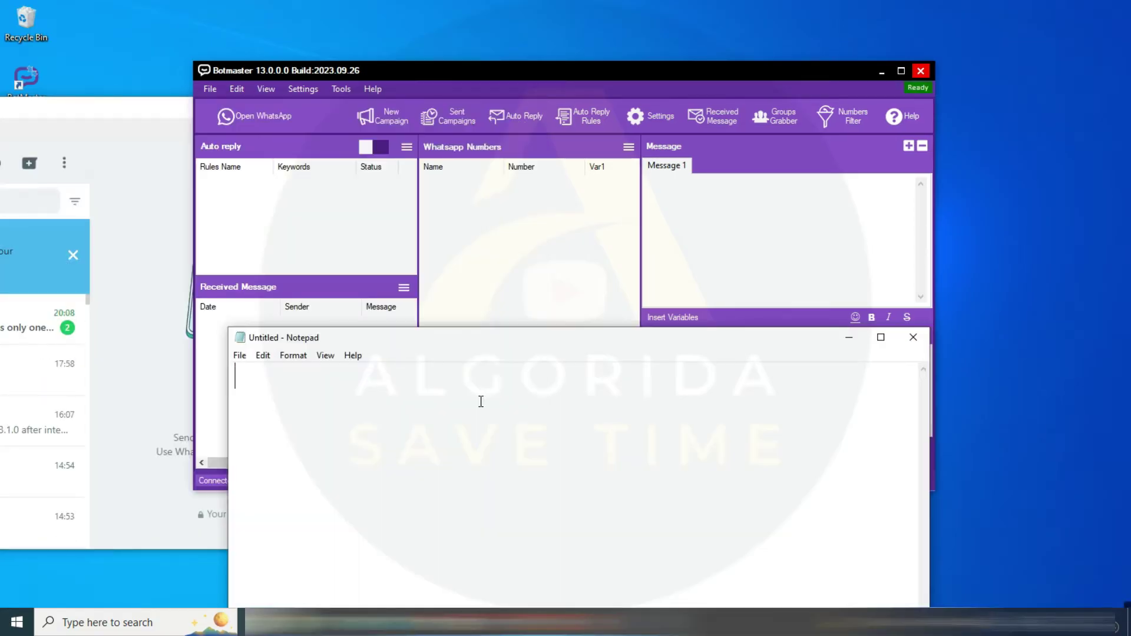
Write the anti-ban warnings: use Engager 7-10 days, avoid personal or new numbers, no ban responsibility
{"action": "type", "text": "If you are a "}
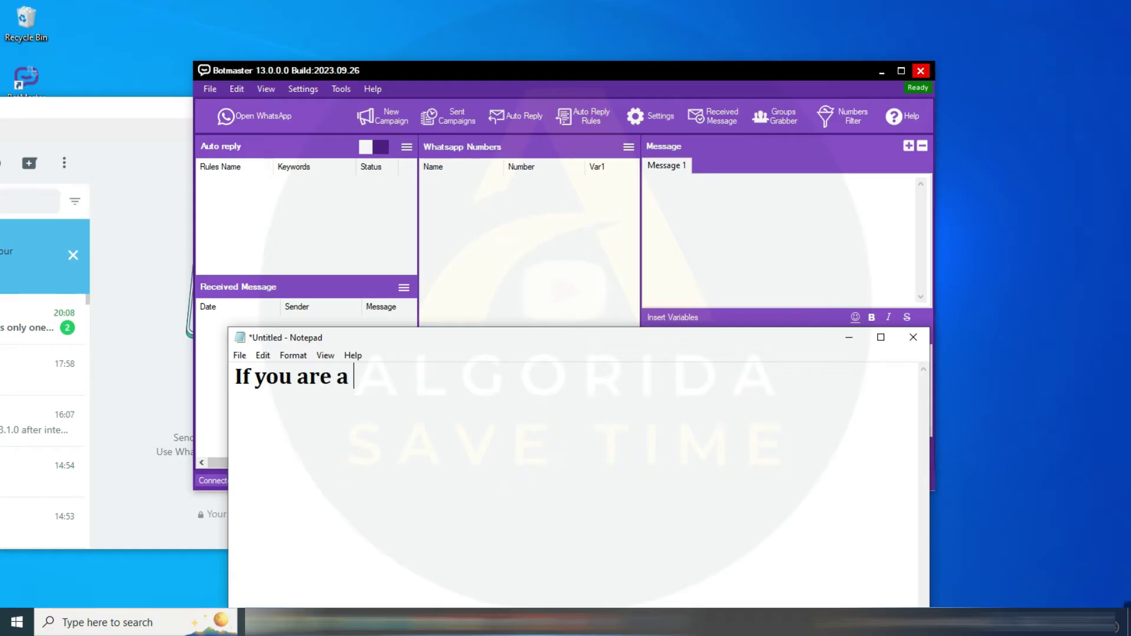
{"action": "type", "text": "new user of Botmaste"}
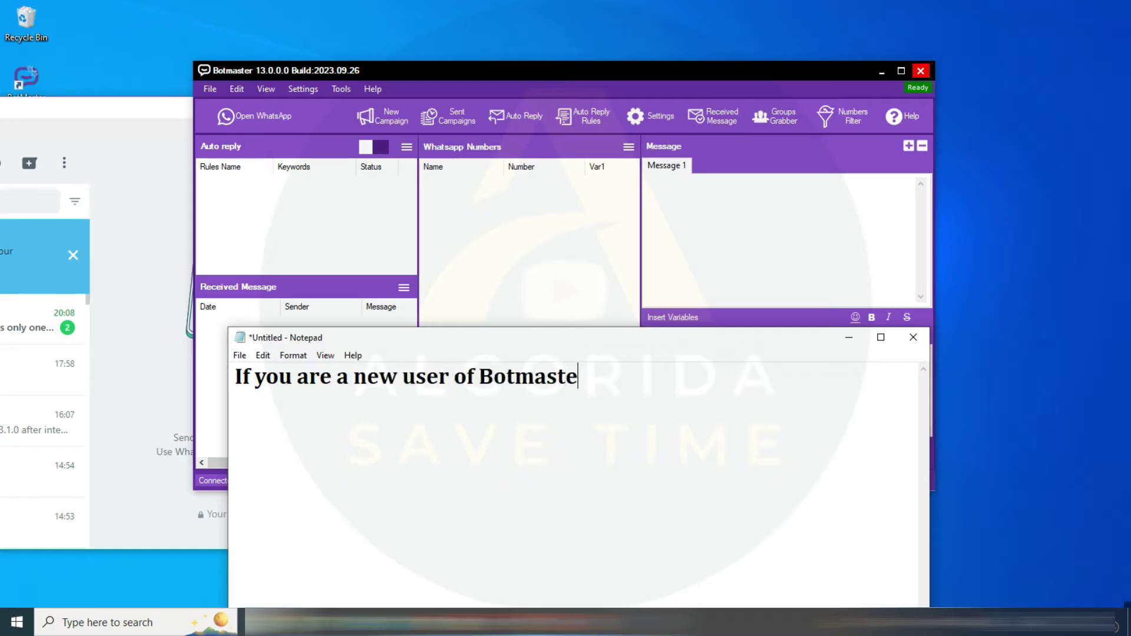
{"action": "type", "text": "r must use "}
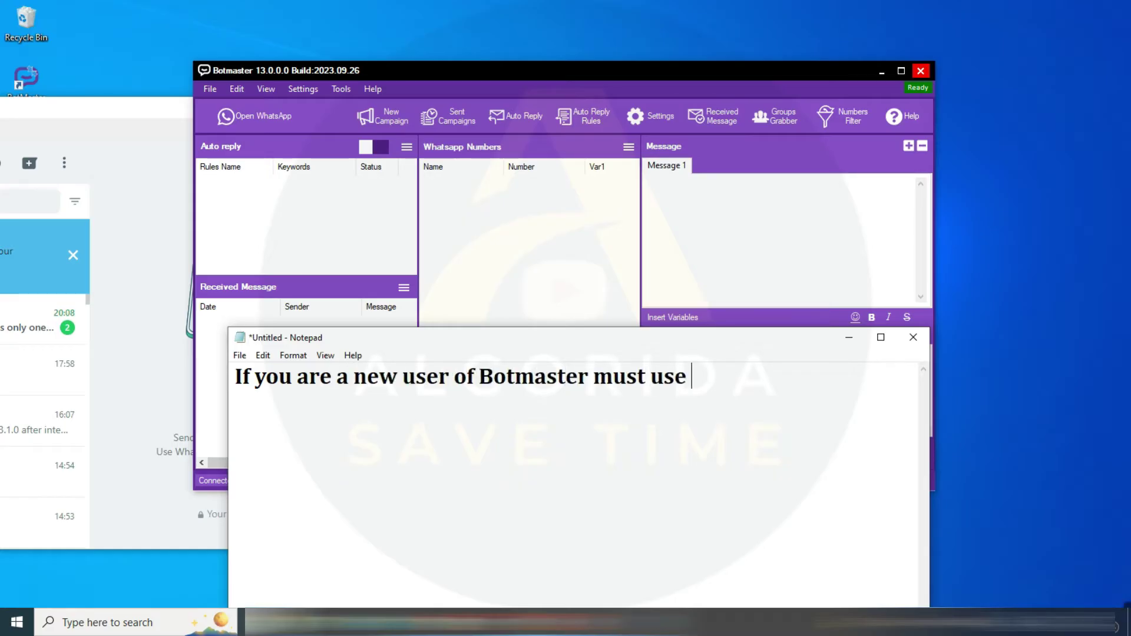
{"action": "type", "text": "Engager for"}
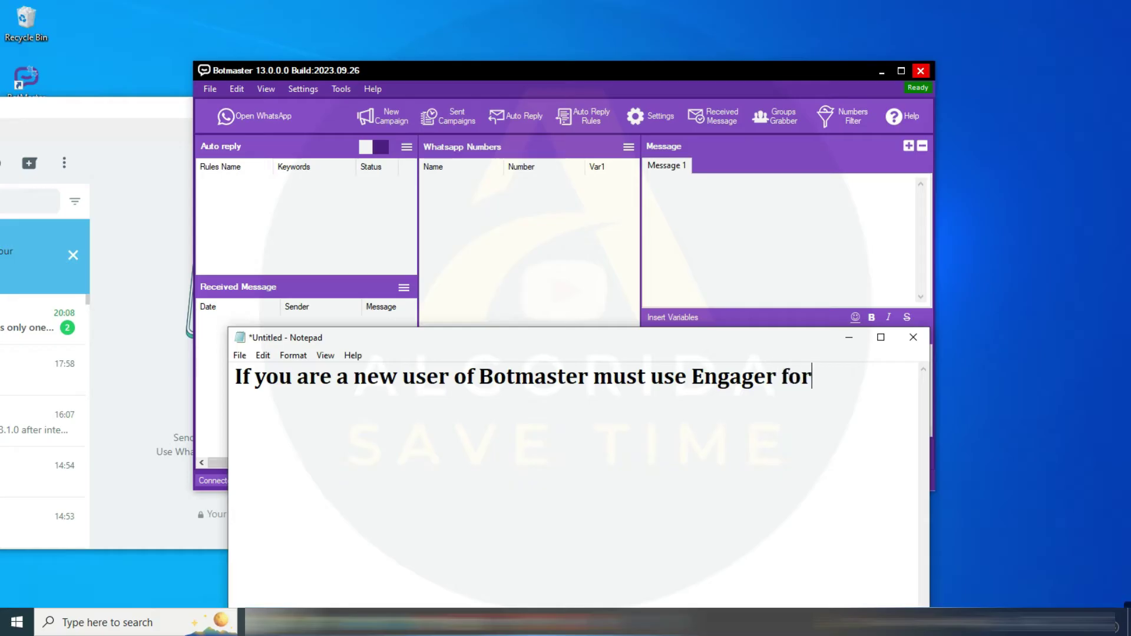
{"action": "type", "text": " 7-10 days"}
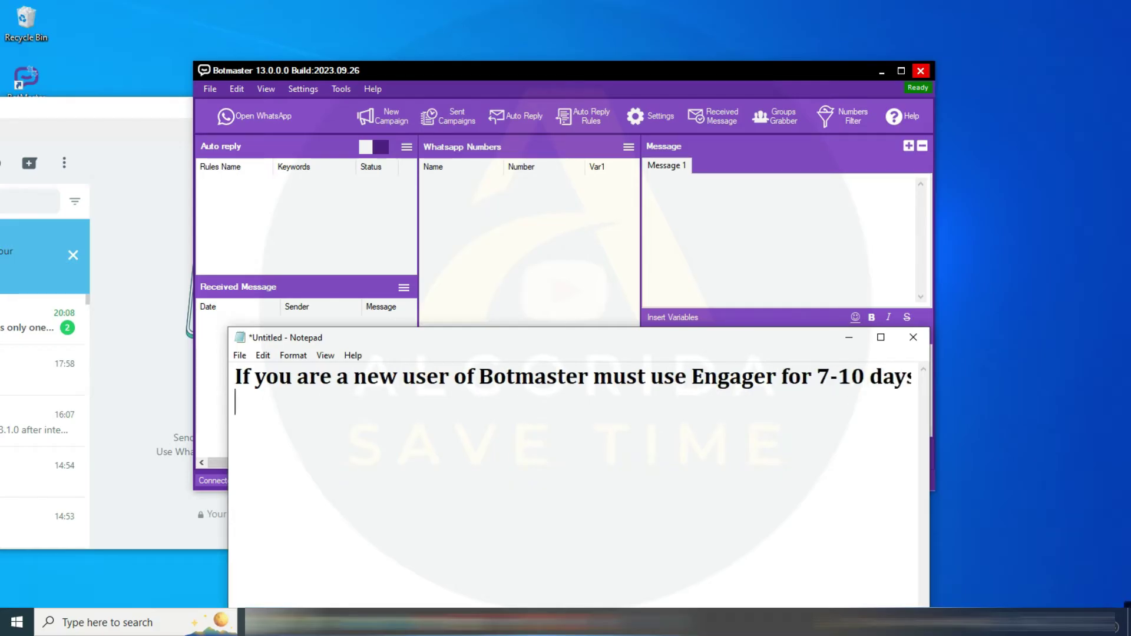
{"action": "type", "text": " minimum. Otherwise"}
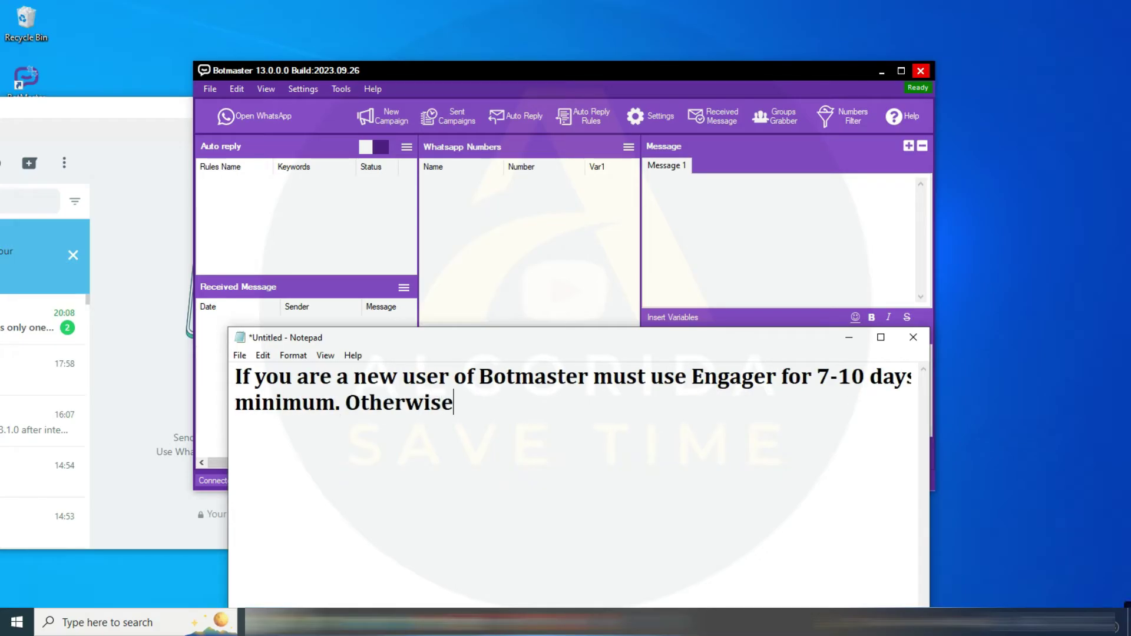
{"action": "type", "text": " your accoun"}
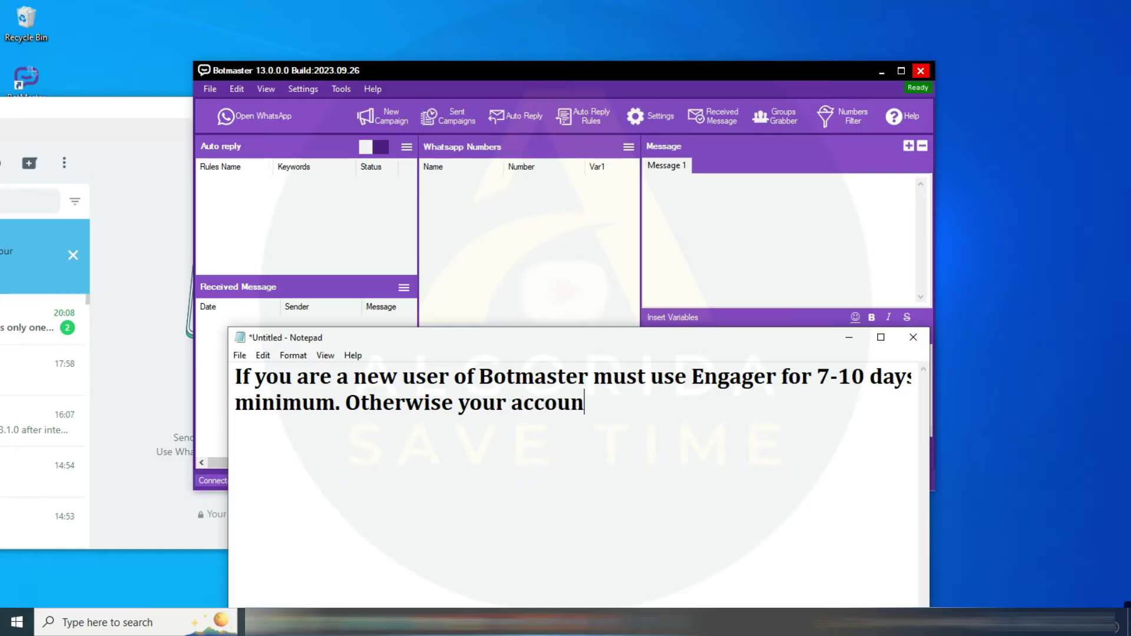
{"action": "type", "text": "t may ban."}
{"action": "key", "text": "Return"}
{"action": "key", "text": "Return"}
{"action": "type", "text": "*Do not "}
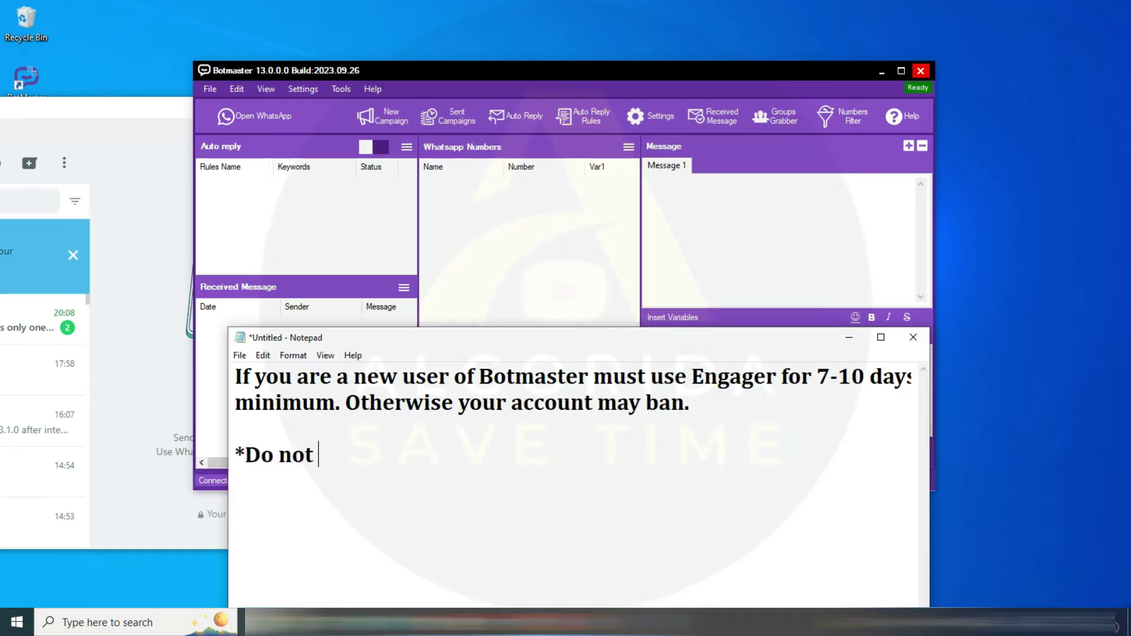
{"action": "type", "text": "add your per"}
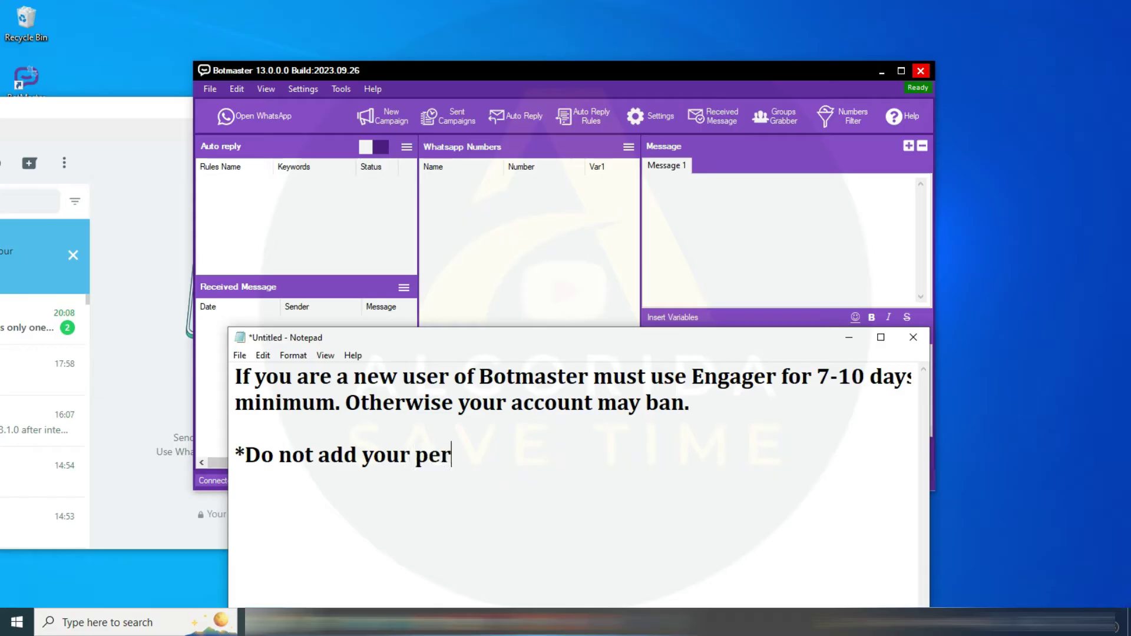
{"action": "type", "text": "sonal WhatsApp"}
{"action": "key", "text": "Return"}
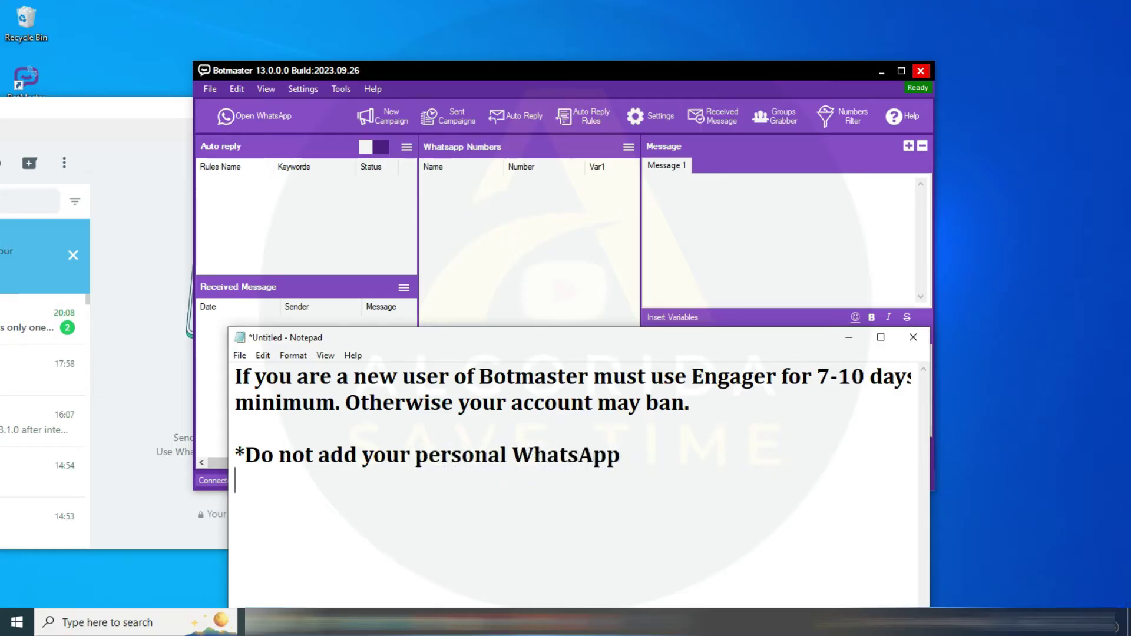
{"action": "type", "text": "*Do not add"}
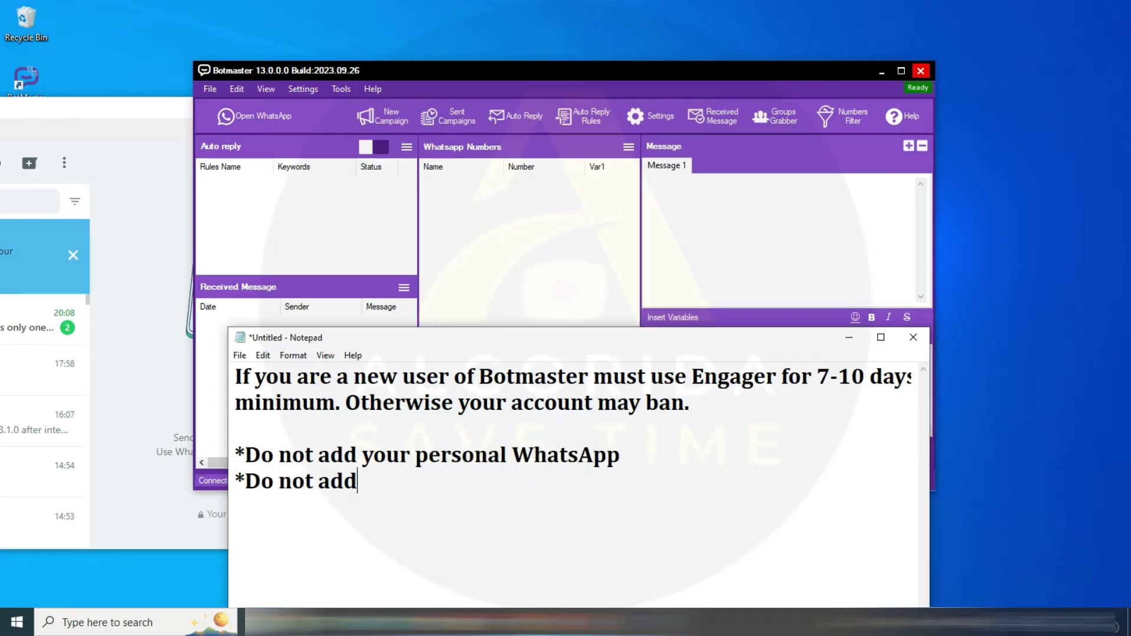
{"action": "type", "text": " a new number "}
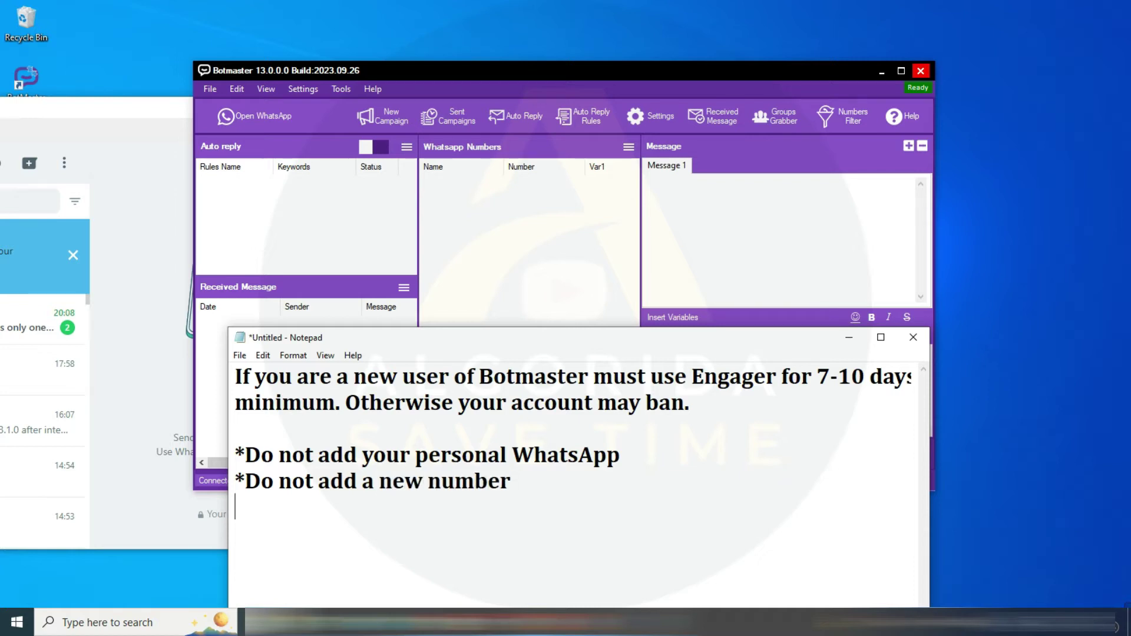
{"action": "type", "text": "*Must Foll"}
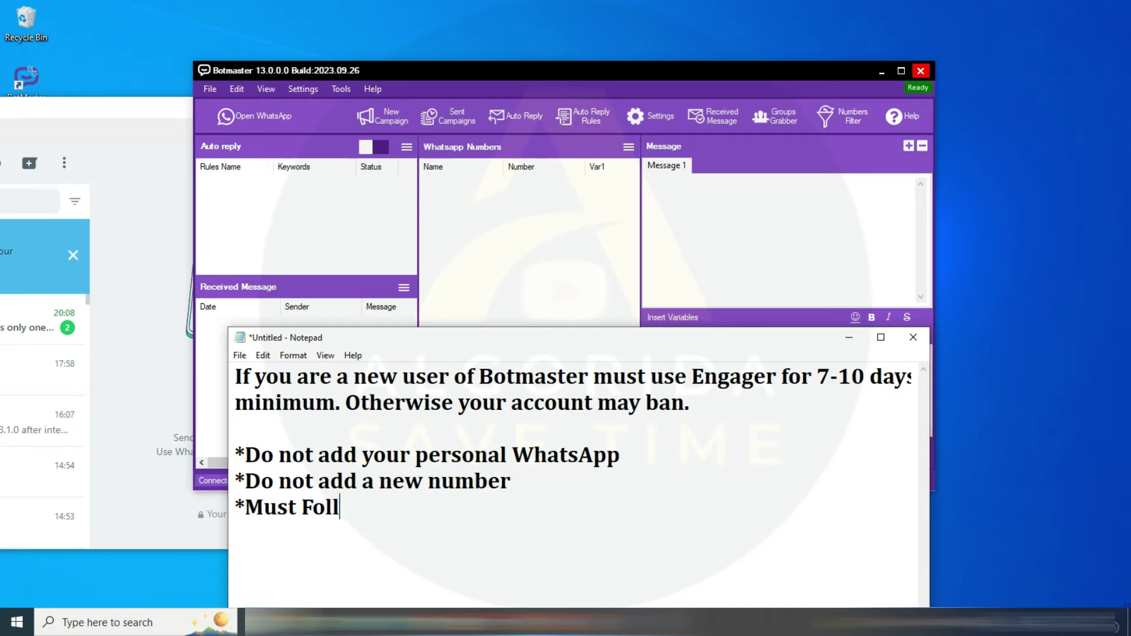
{"action": "type", "text": "ow anti ban Tips"}
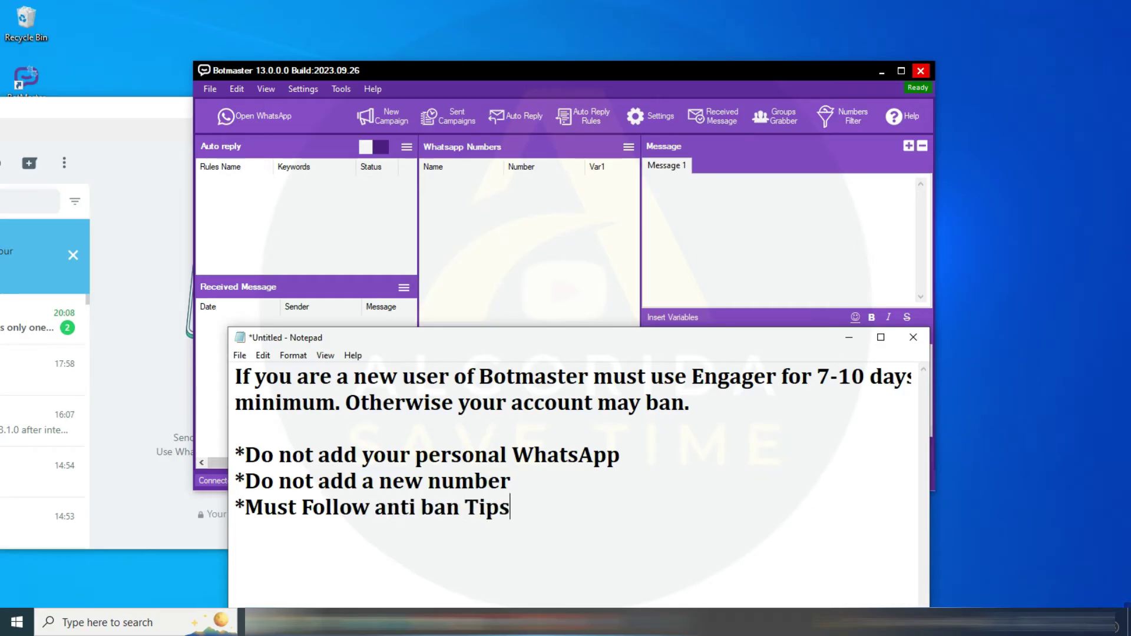
{"action": "type", "text": " from Algor"}
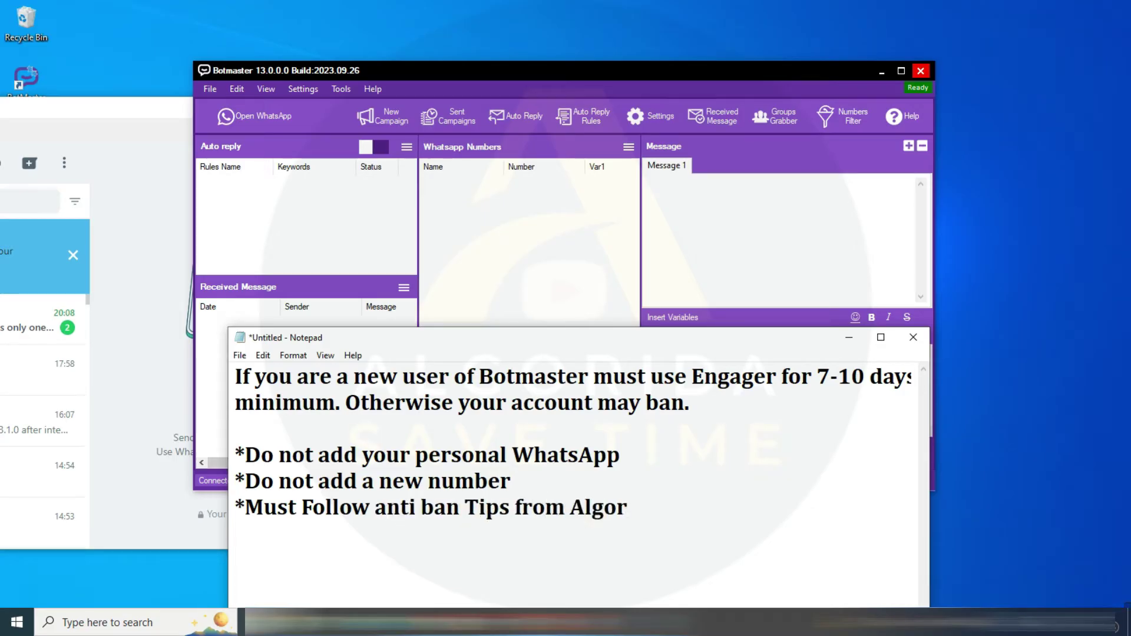
{"action": "type", "text": "ida Telegram G"}
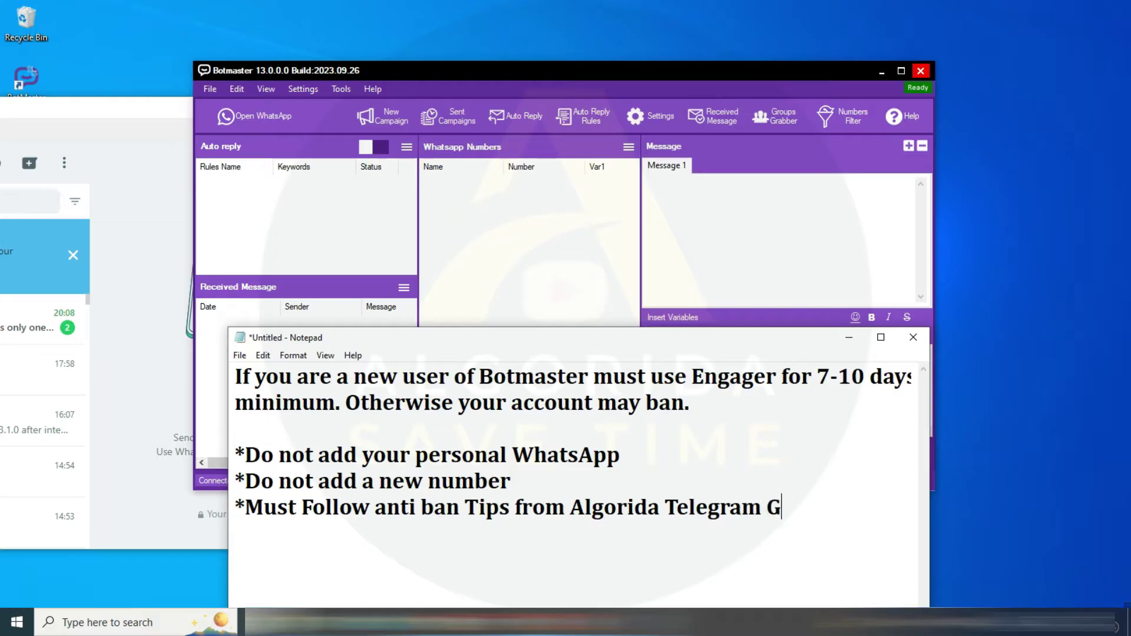
{"action": "type", "text": "roup Link in"}
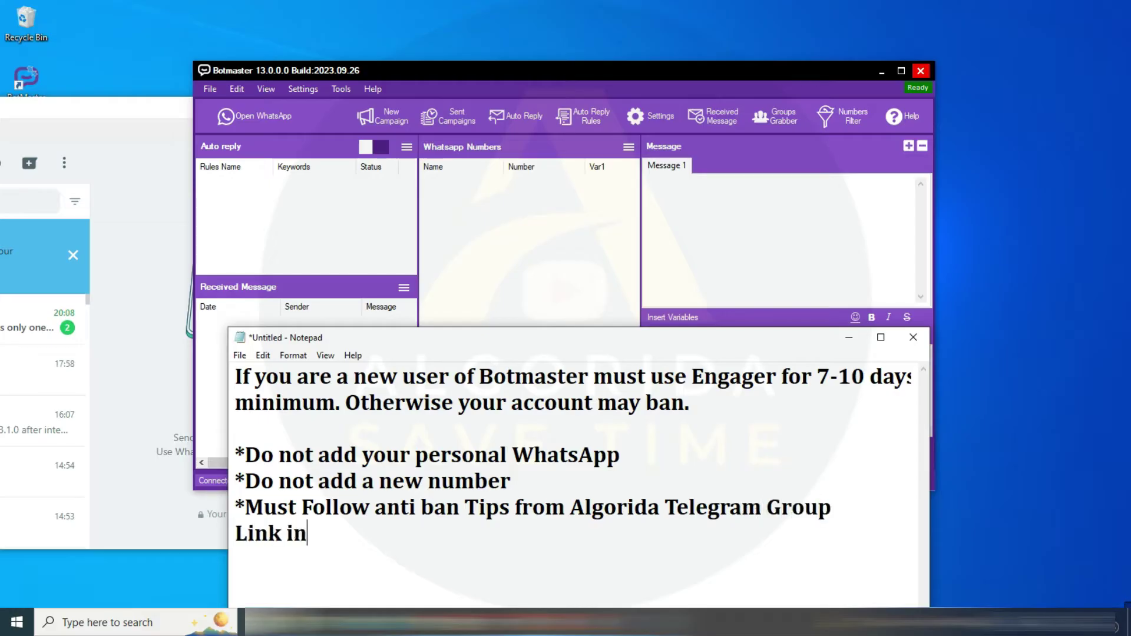
{"action": "type", "text": " video description"}
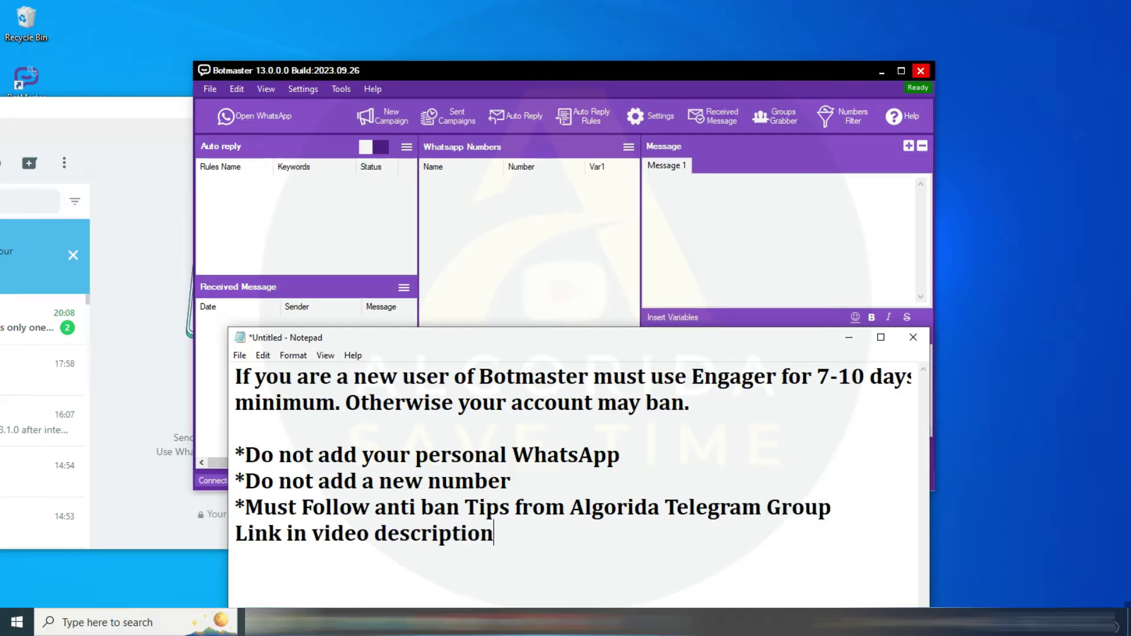
{"action": "type", "text": "."}
{"action": "key", "text": "Return"}
{"action": "type", "text": "***Algorida or"}
{"action": "type", "text": "This"}
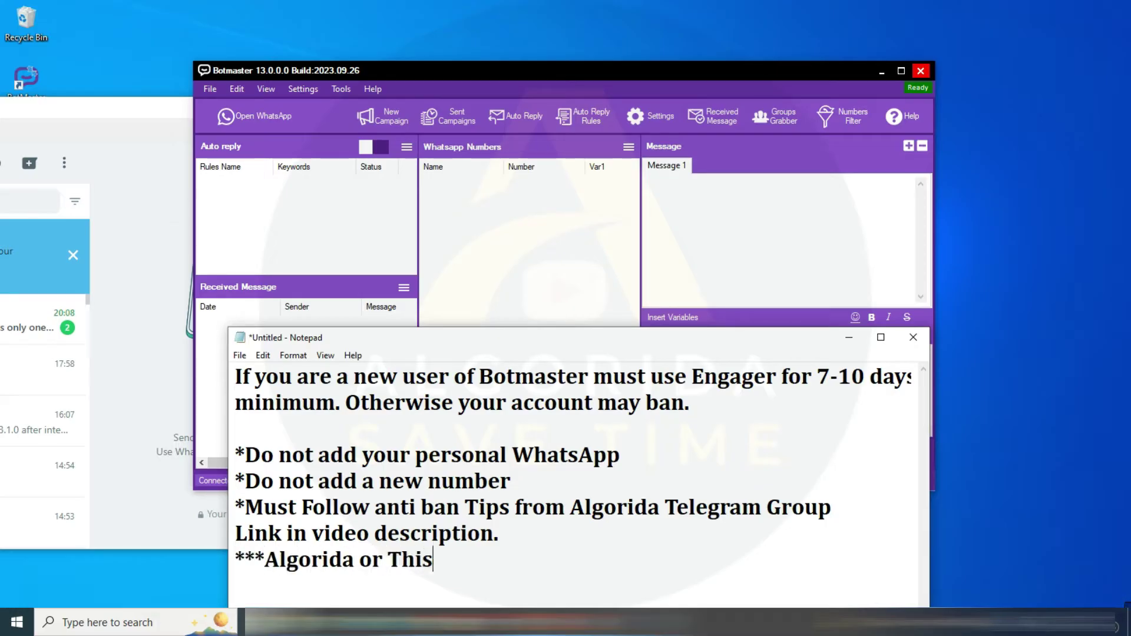
{"action": "type", "text": " tool is no"}
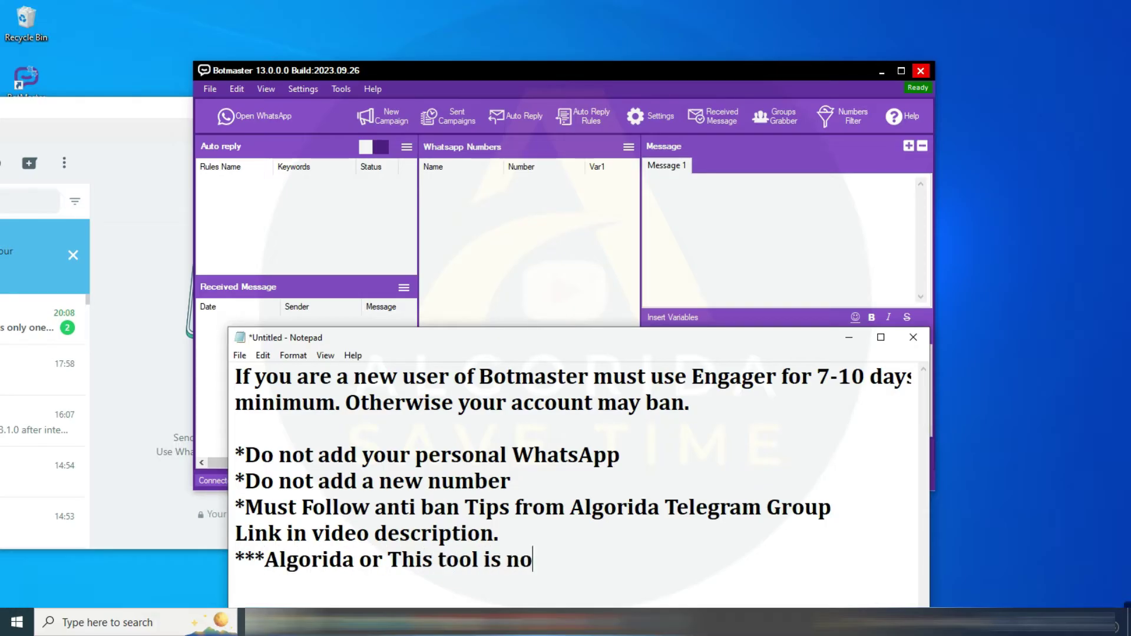
{"action": "type", "text": "t responsible for any kind of "}
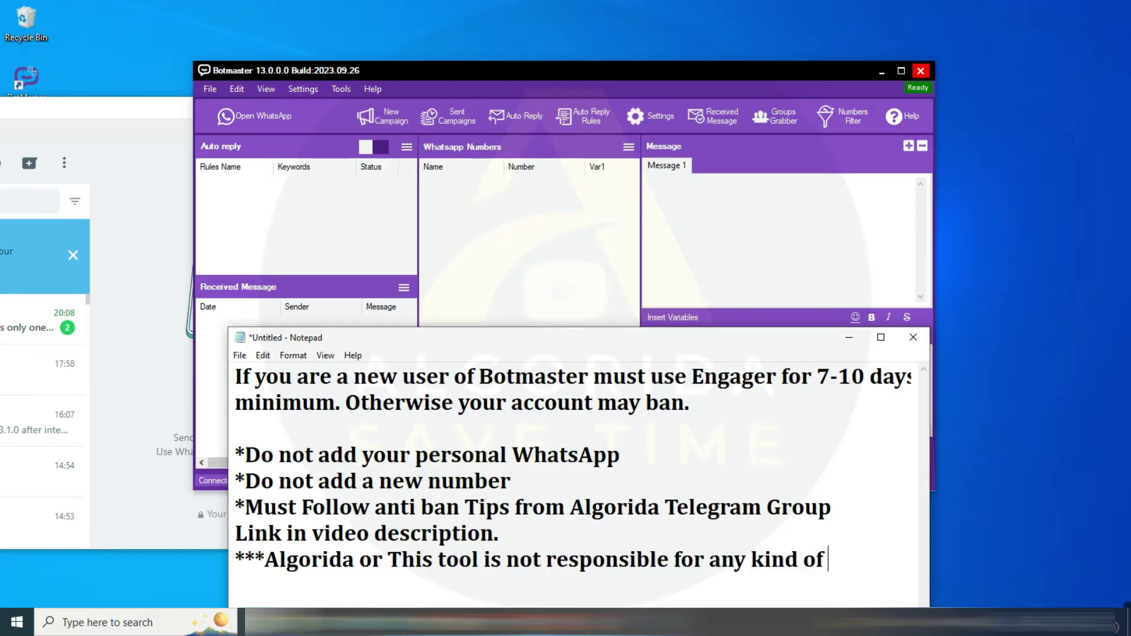
{"action": "type", "text": "ban issue."}
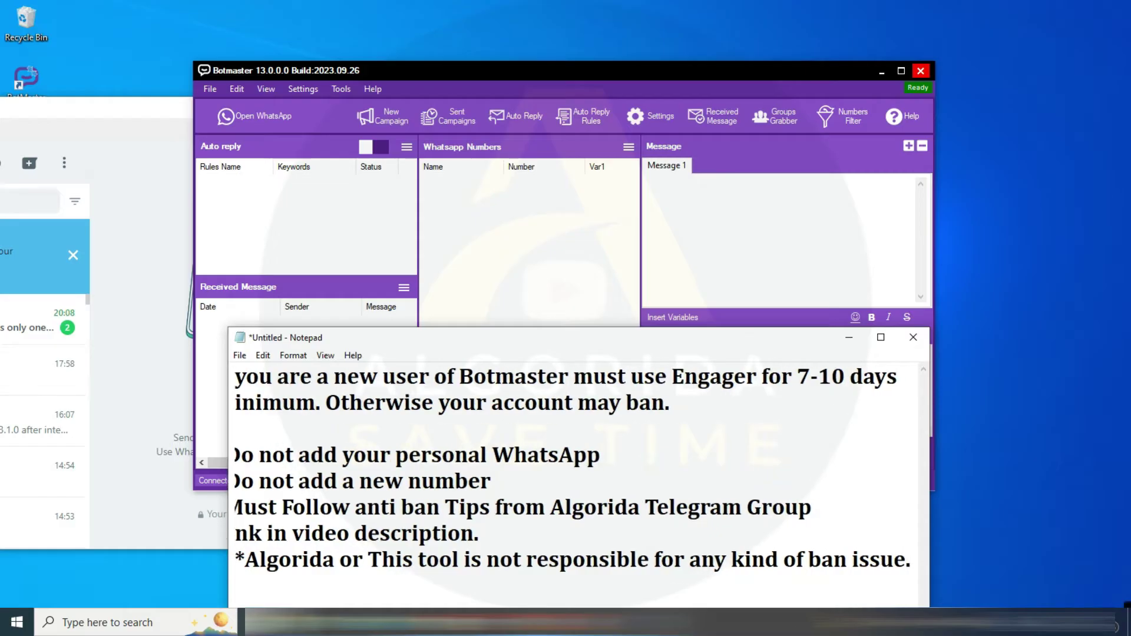
{"action": "key", "text": "Return"}
{"action": "type", "text": "Thank "}
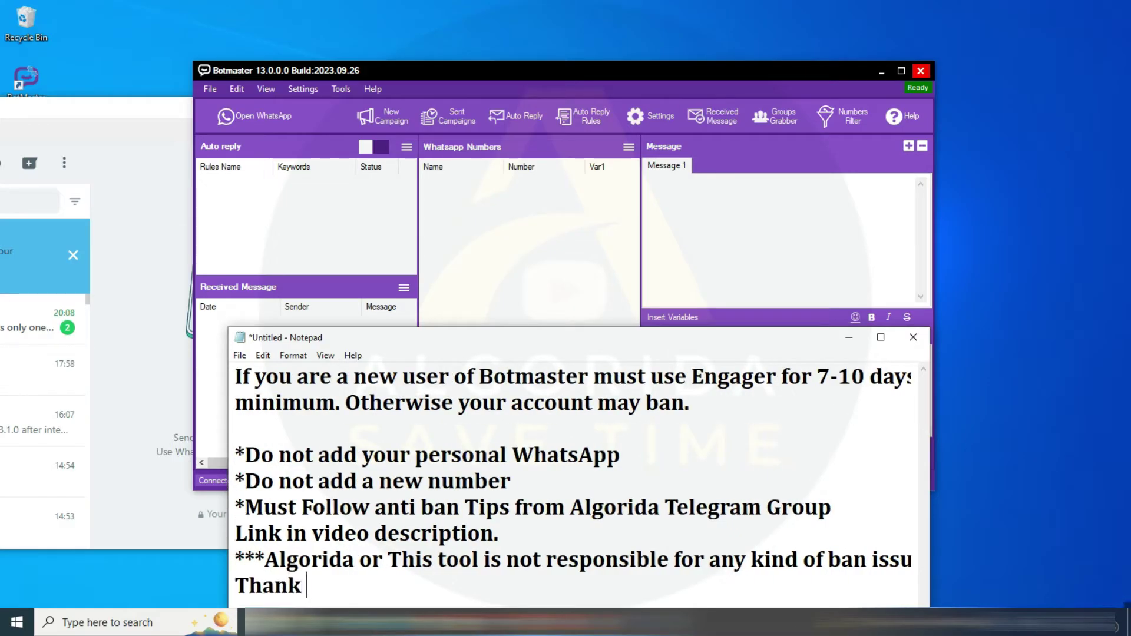
{"action": "type", "text": "you for understanding"}
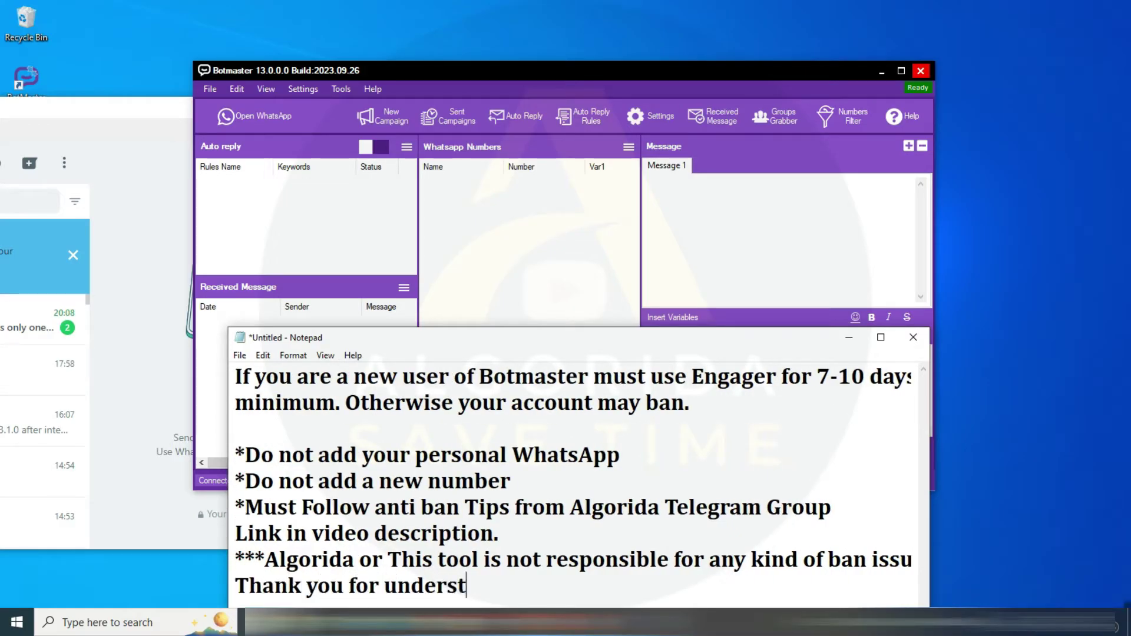
{"action": "type", "text": "."}
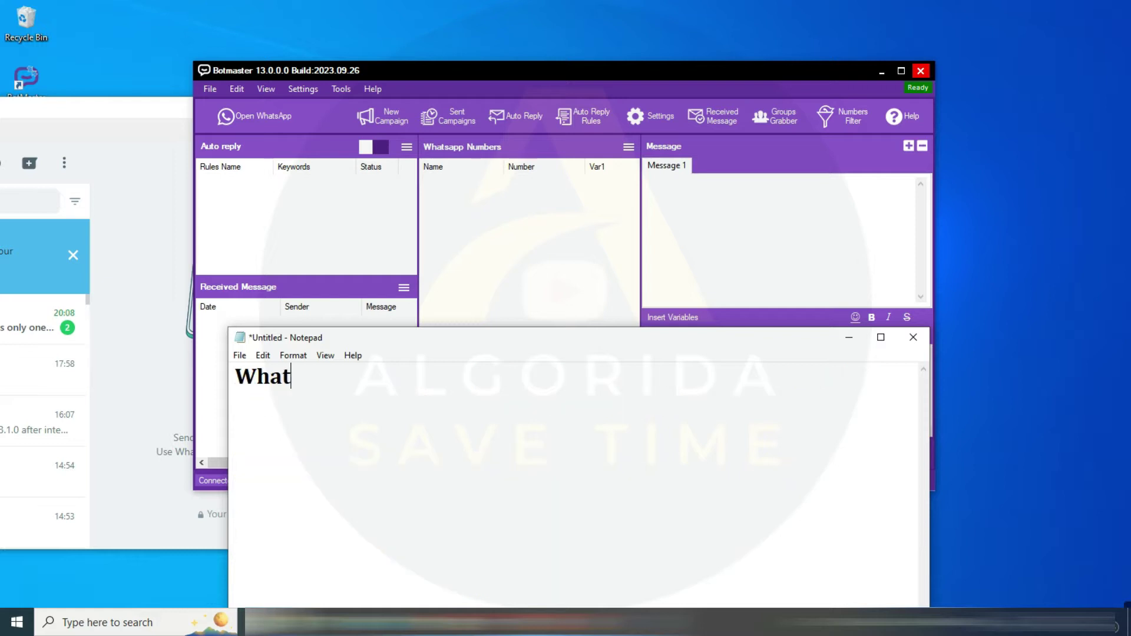
Add the heading 'What is new in version 13.0.0.0?' and paste the four change bullets below it
{"action": "type", "text": "is new in "}
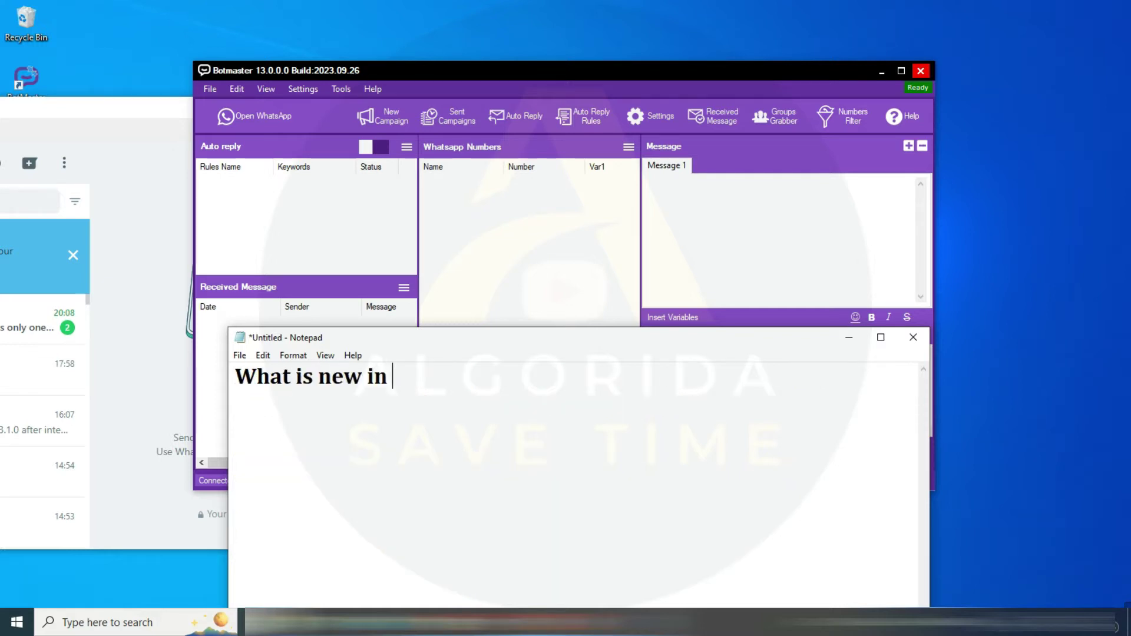
{"action": "type", "text": "version 1"}
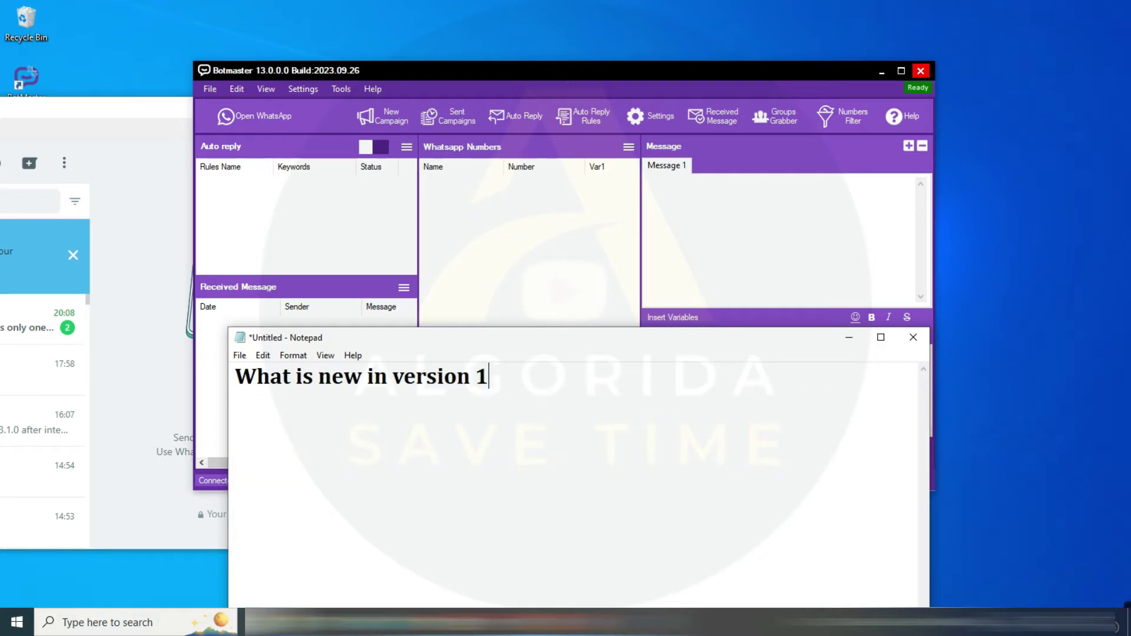
{"action": "type", "text": "3.0.0.0"}
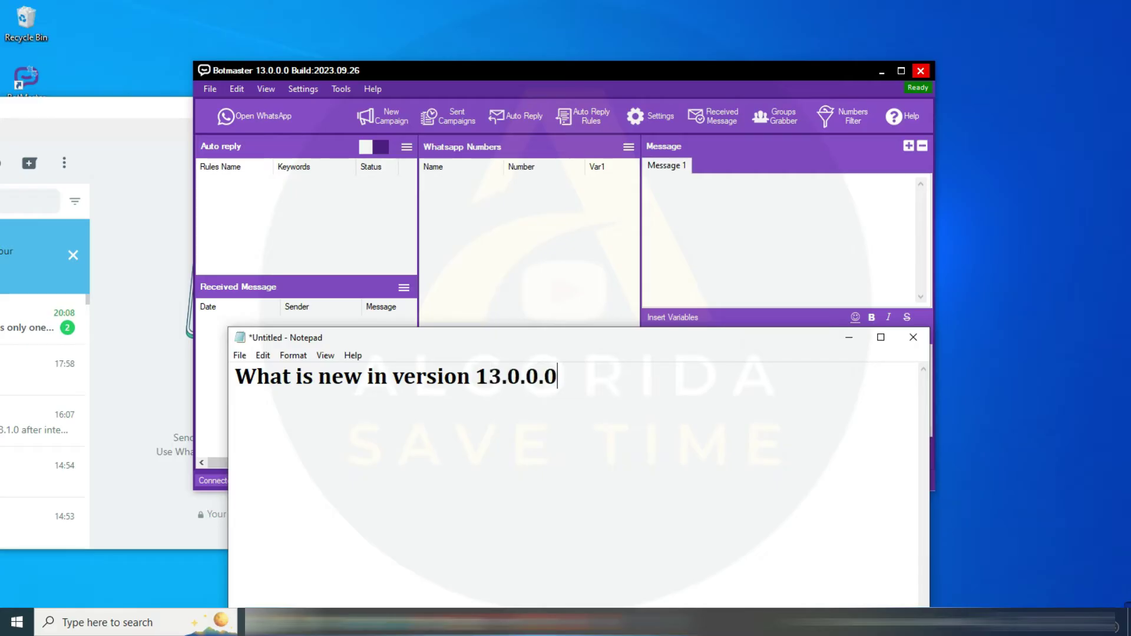
{"action": "type", "text": "?"}
{"action": "key", "text": "Return"}
{"action": "key", "text": "Return"}
{"action": "type", "text": "-"}
{"action": "type", "text": "Resolved attachment sending issue -Resolved caption issue -Added updated API -Enhanced Account Engager performance"}
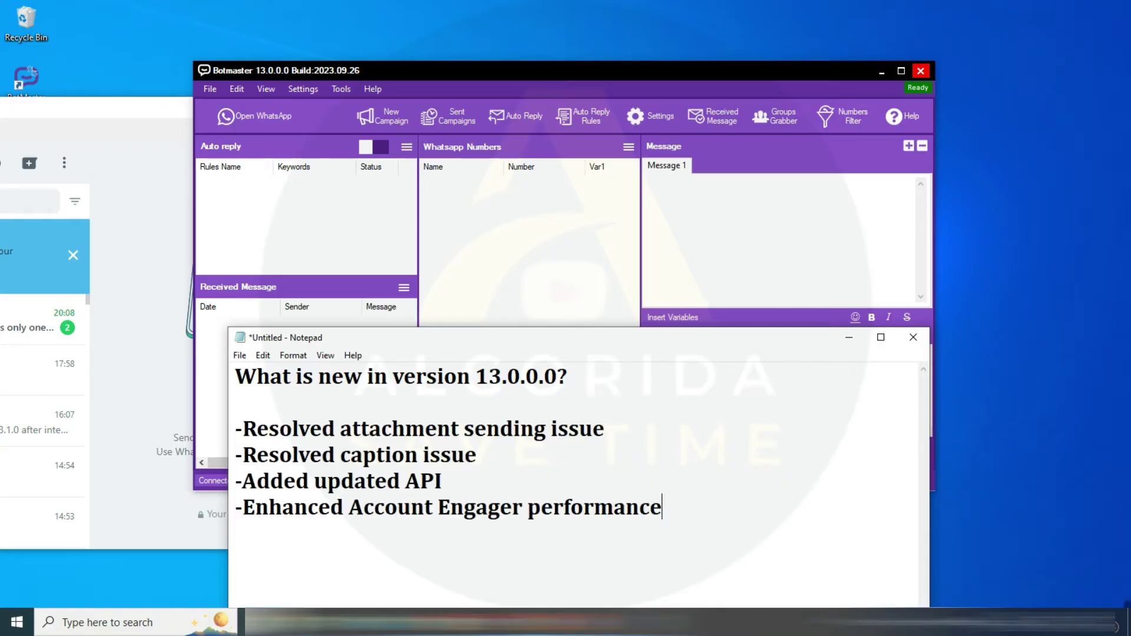
Minimize Notepad and open Tools > Account Engager on its WhatsApp Accounts tab
{"action": "left_click", "coordinate": [850, 341]}
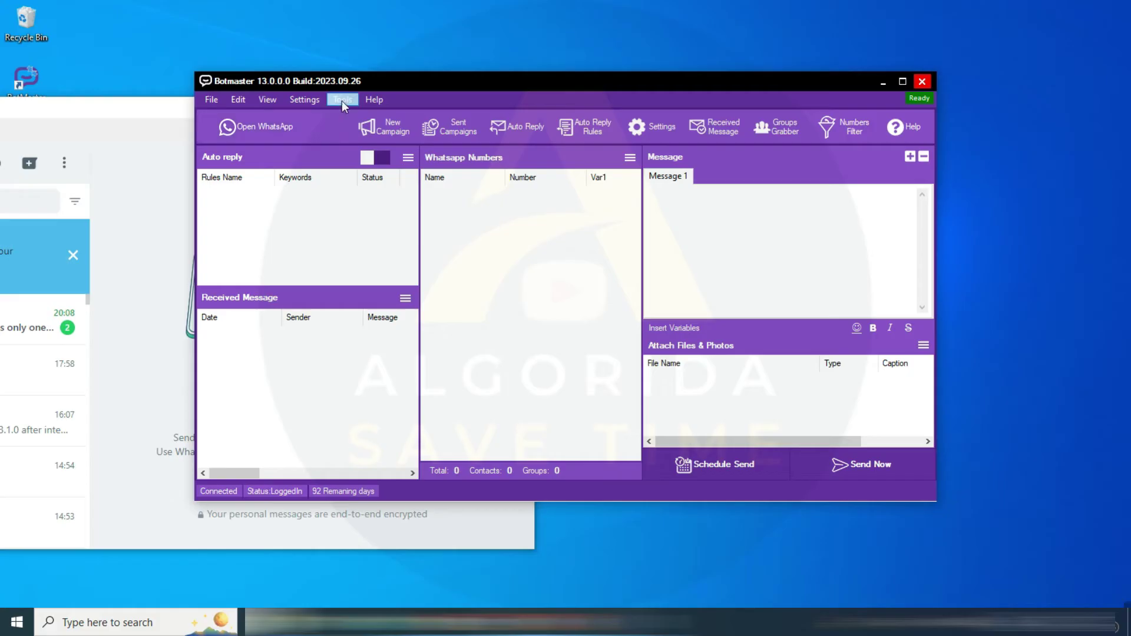
{"action": "left_click", "coordinate": [342, 100]}
{"action": "left_click", "coordinate": [377, 115]}
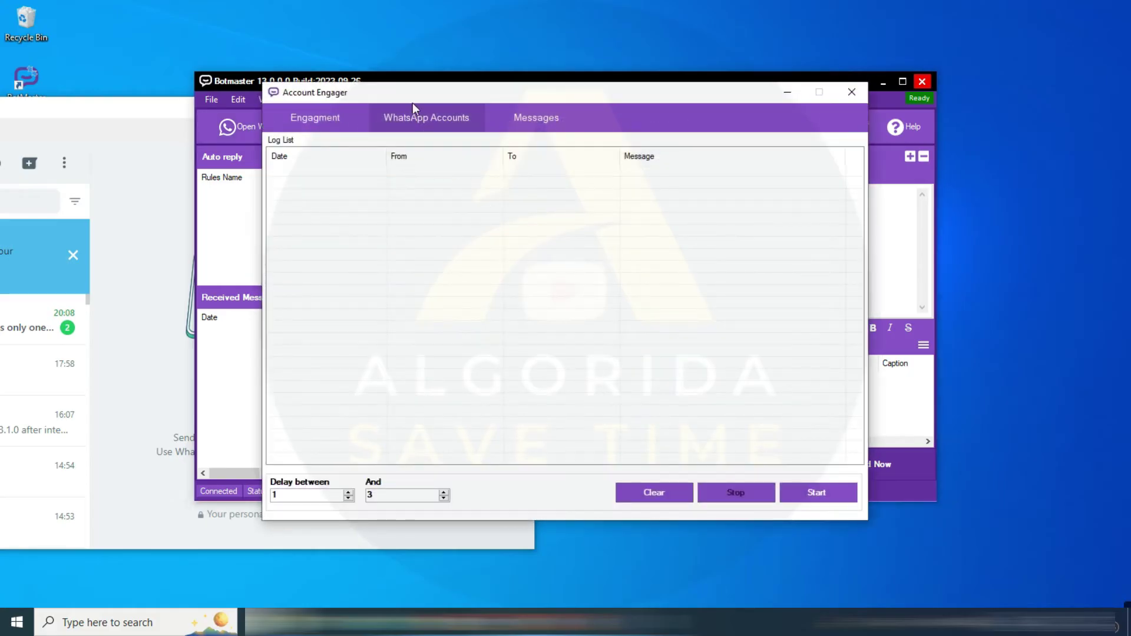
{"action": "left_click", "coordinate": [480, 168]}
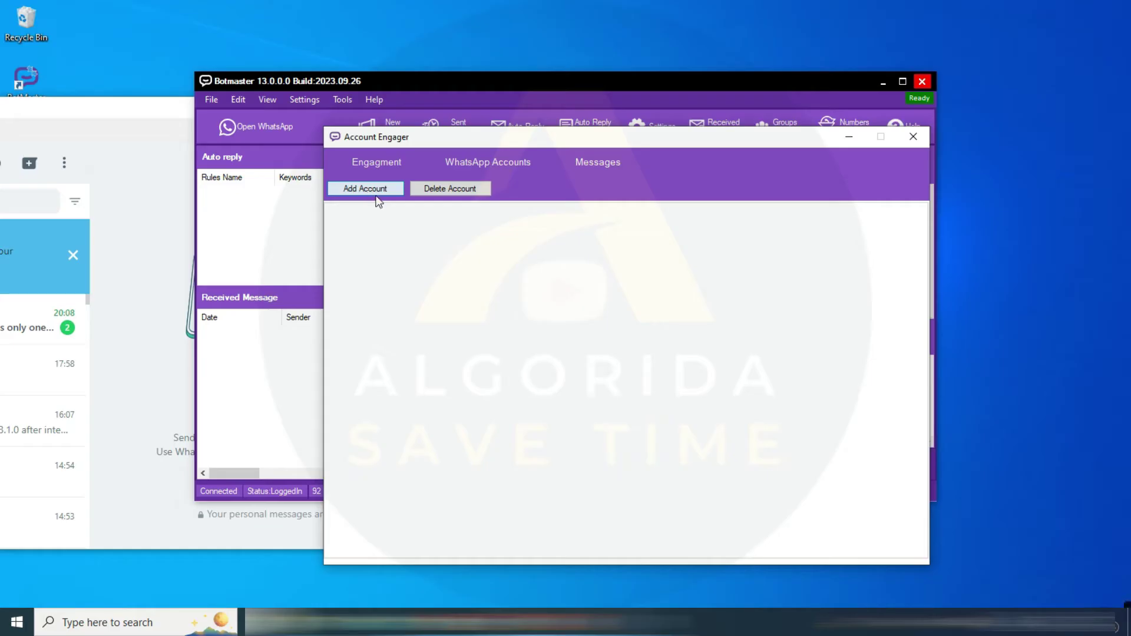
{"action": "left_click", "coordinate": [377, 191]}
{"action": "mouse_move", "coordinate": [981, 619]}
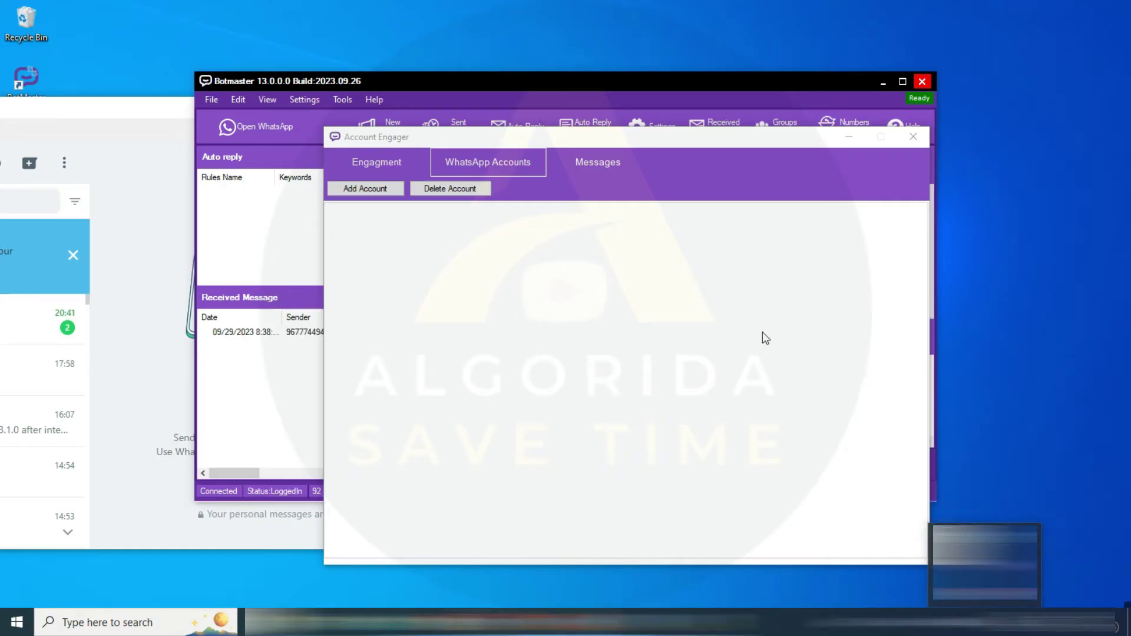
{"action": "left_click", "coordinate": [709, 140]}
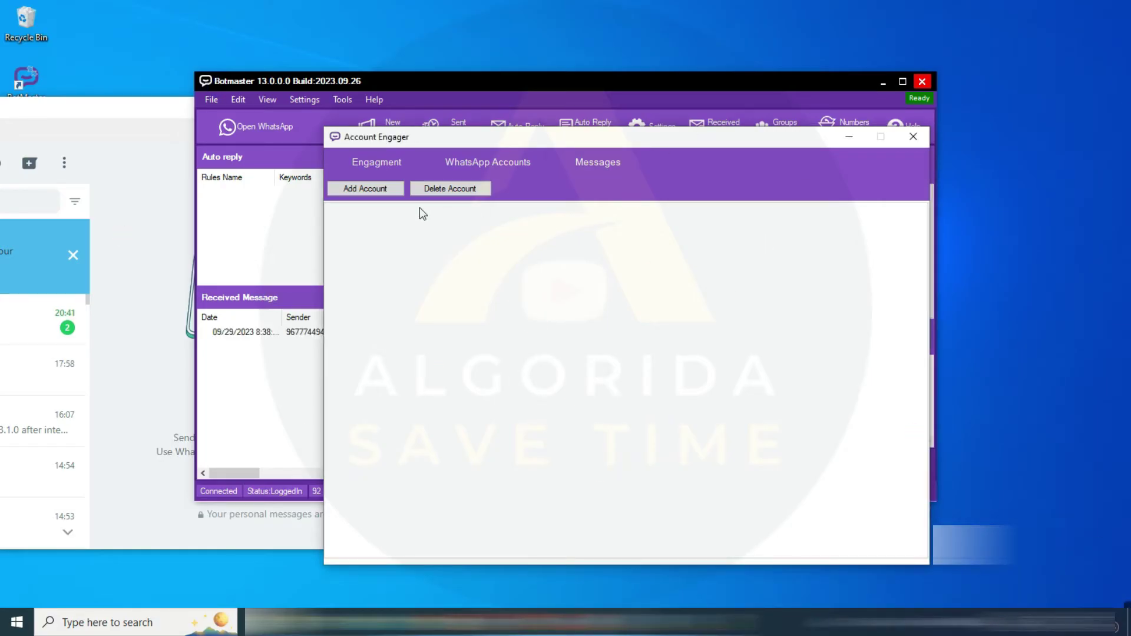
Add WhatsApp accounts Account1 and Account2, check each session, then go to the Messages tab
{"action": "left_click", "coordinate": [368, 190]}
{"action": "type", "text": "Acc"}
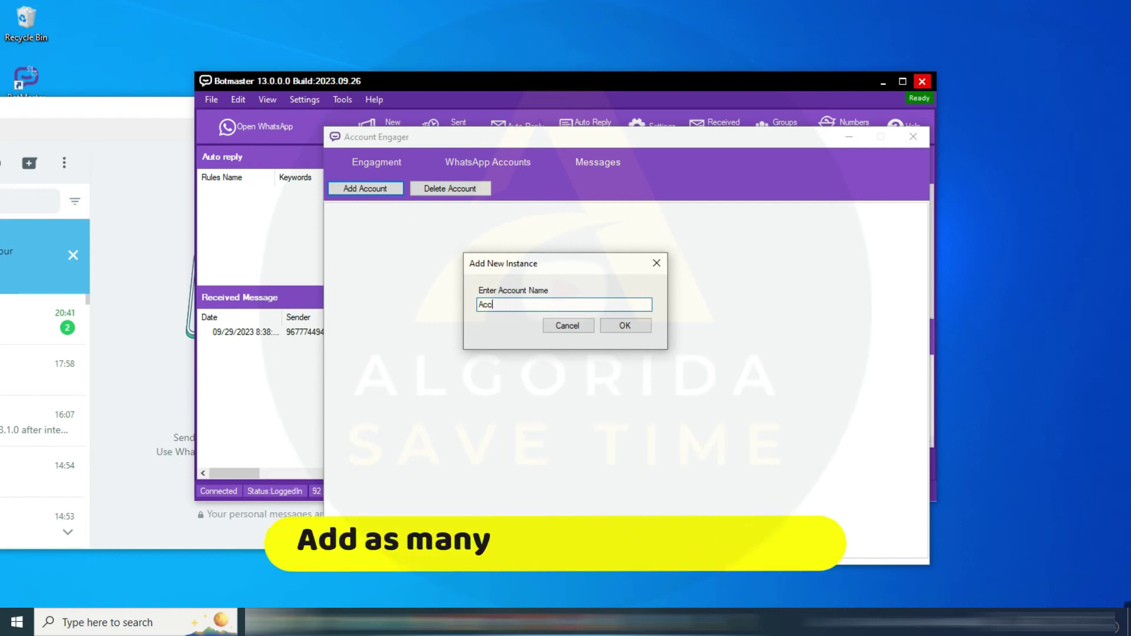
{"action": "type", "text": "ount1"}
{"action": "left_click", "coordinate": [614, 328]}
{"action": "left_click", "coordinate": [400, 190]}
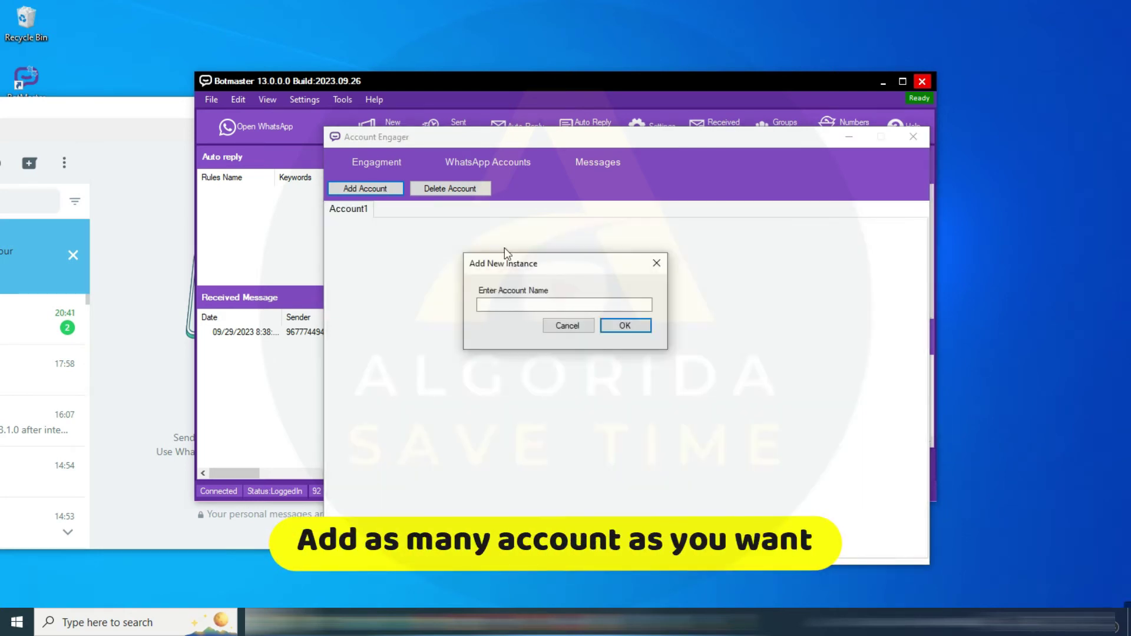
{"action": "left_click", "coordinate": [539, 305]}
{"action": "type", "text": "Account2"}
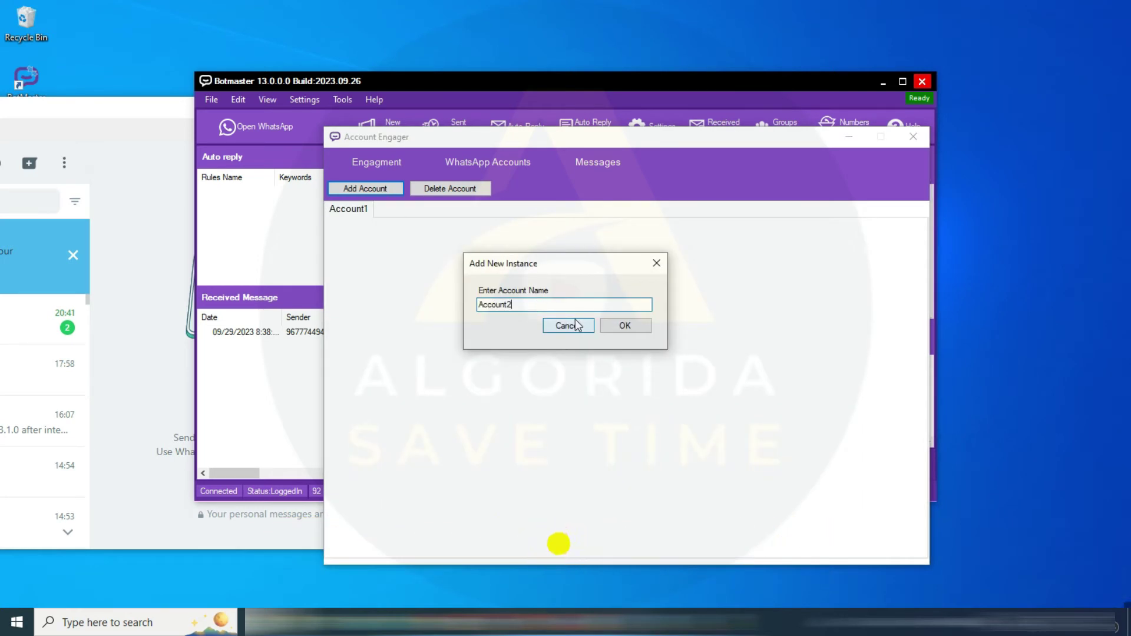
{"action": "left_click", "coordinate": [624, 326]}
{"action": "left_click", "coordinate": [336, 213]}
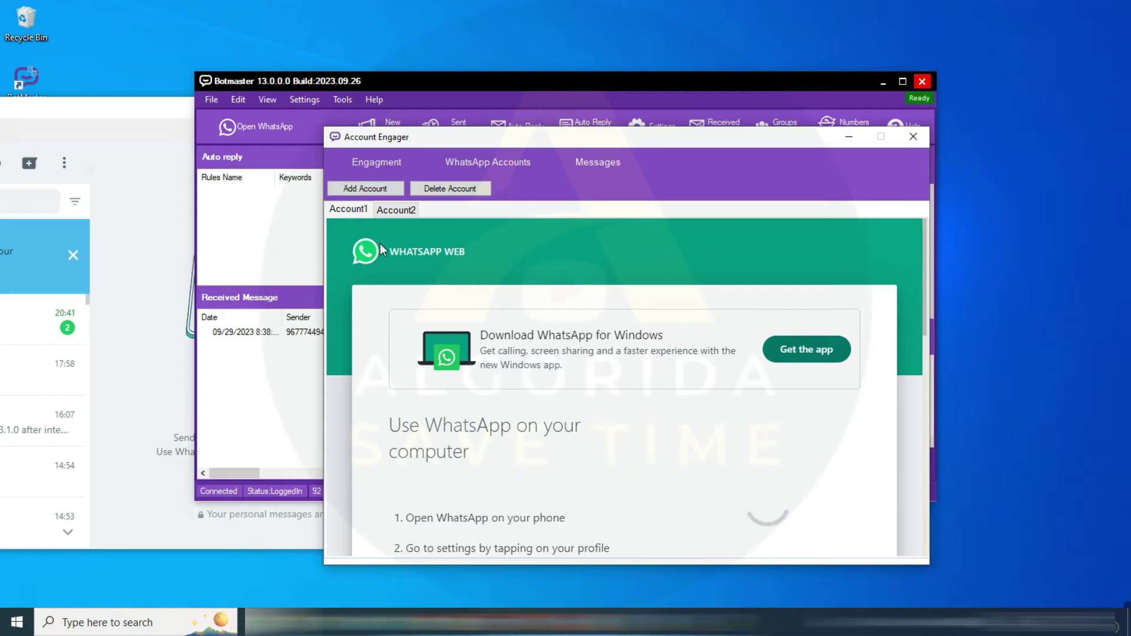
{"action": "left_click", "coordinate": [396, 210]}
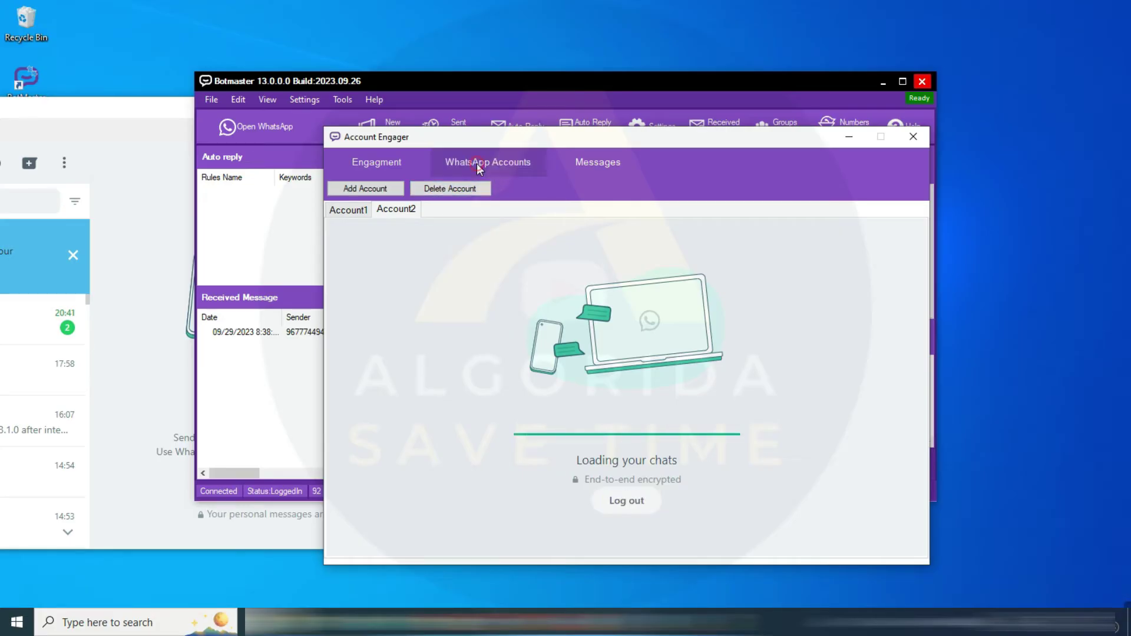
{"action": "left_click", "coordinate": [580, 167]}
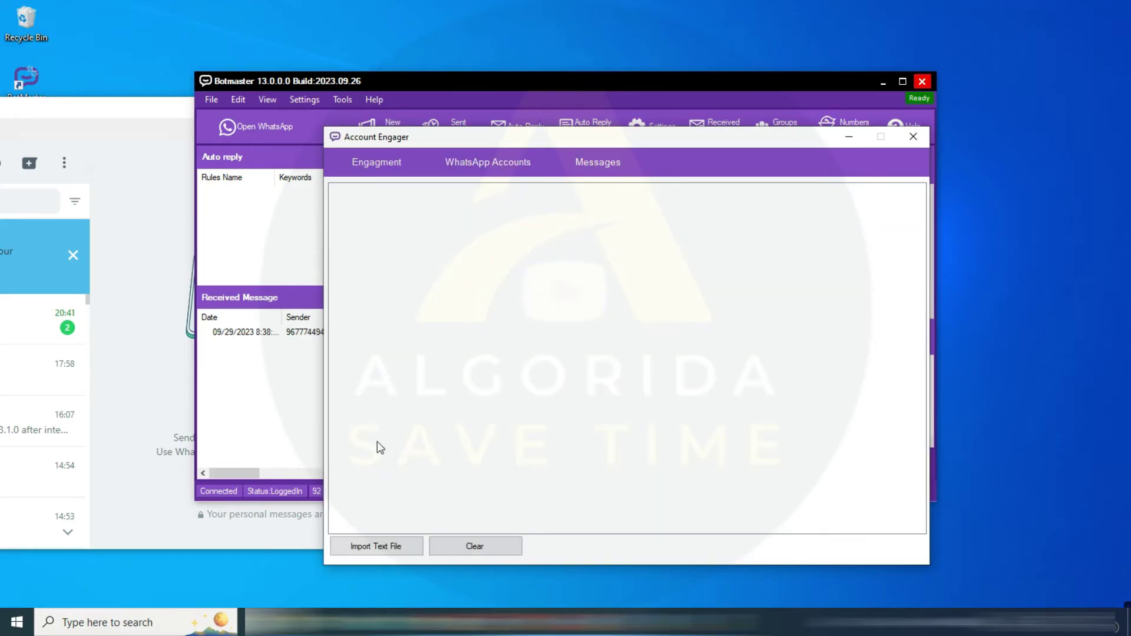
Import texts.txt as the Account Engager's engagement messages
{"action": "left_click", "coordinate": [377, 546]}
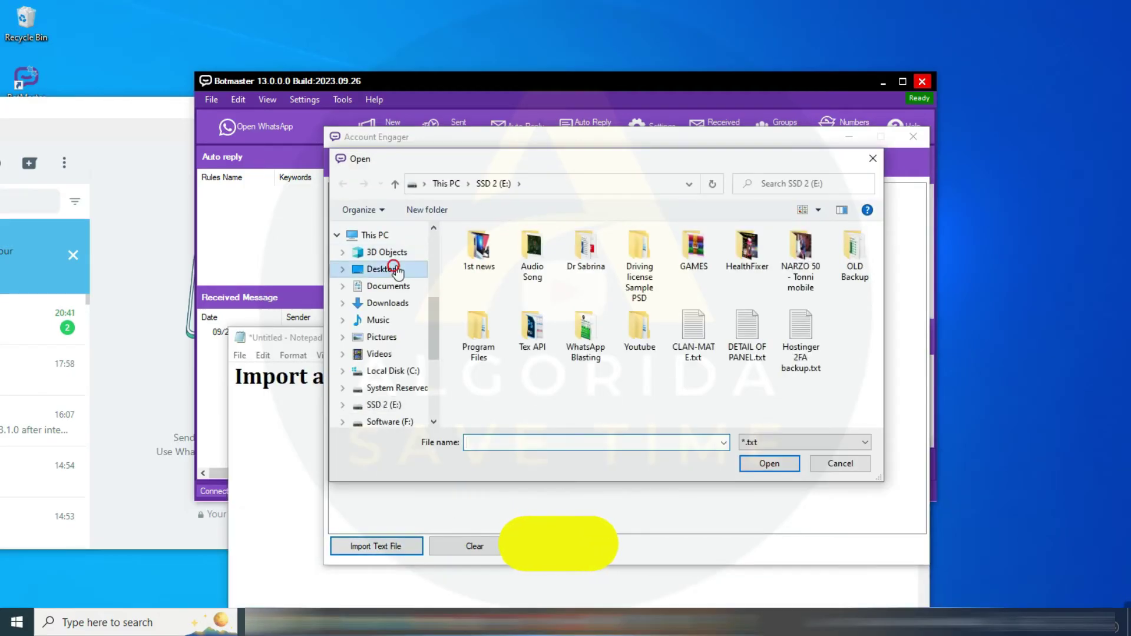
{"action": "left_click", "coordinate": [663, 265]}
{"action": "left_click", "coordinate": [769, 463]}
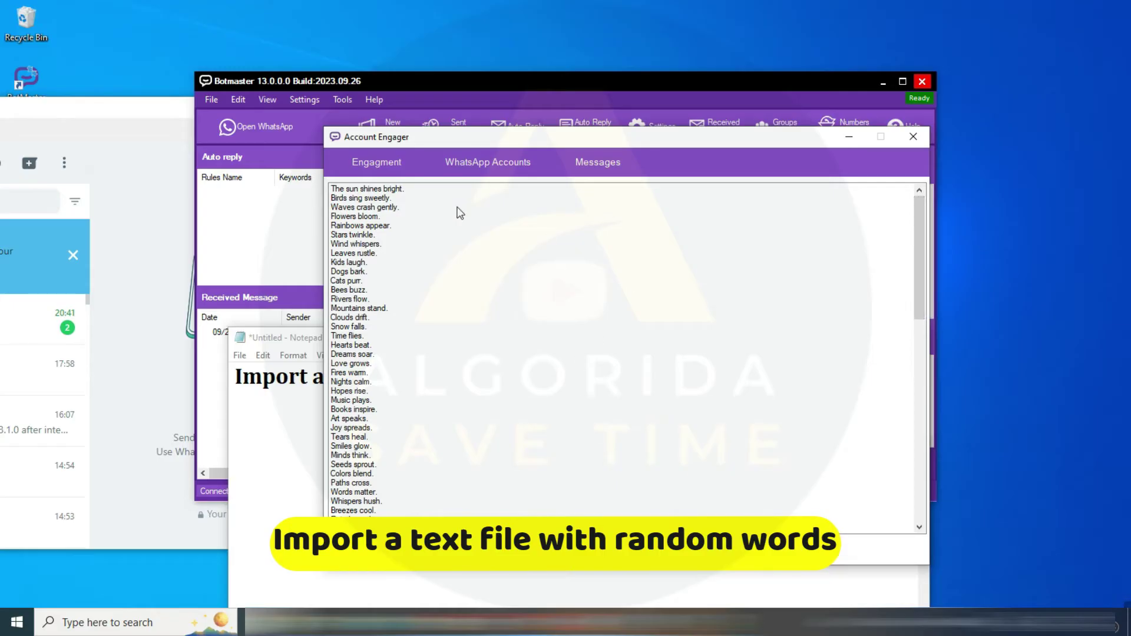
Set the Engagement delay to range between 4 and 8, then return to Notepad and select its text
{"action": "left_click", "coordinate": [378, 167]}
{"action": "left_click", "coordinate": [374, 538]}
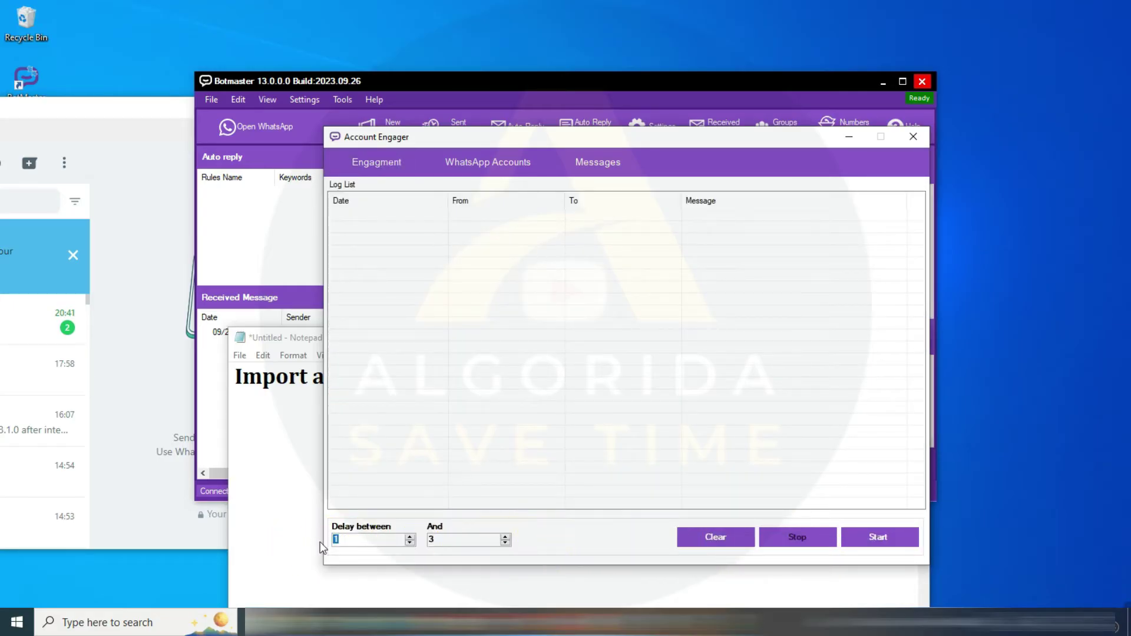
{"action": "type", "text": "4"}
{"action": "key", "text": "Tab"}
{"action": "type", "text": "8"}
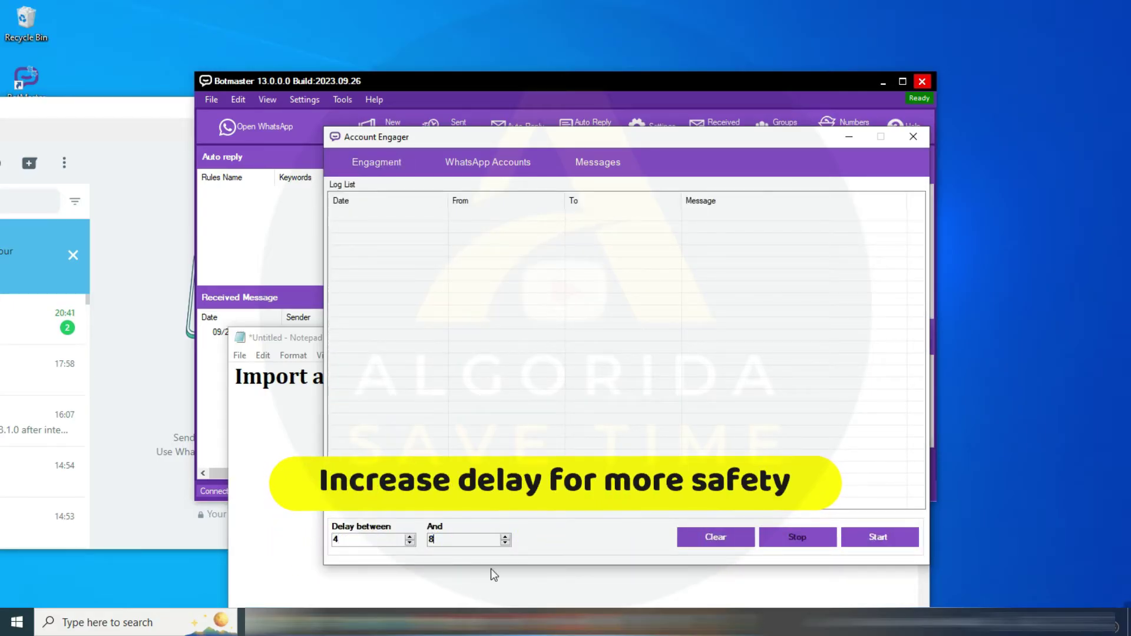
{"action": "left_click", "coordinate": [598, 622]}
{"action": "key", "text": "ctrl+a"}
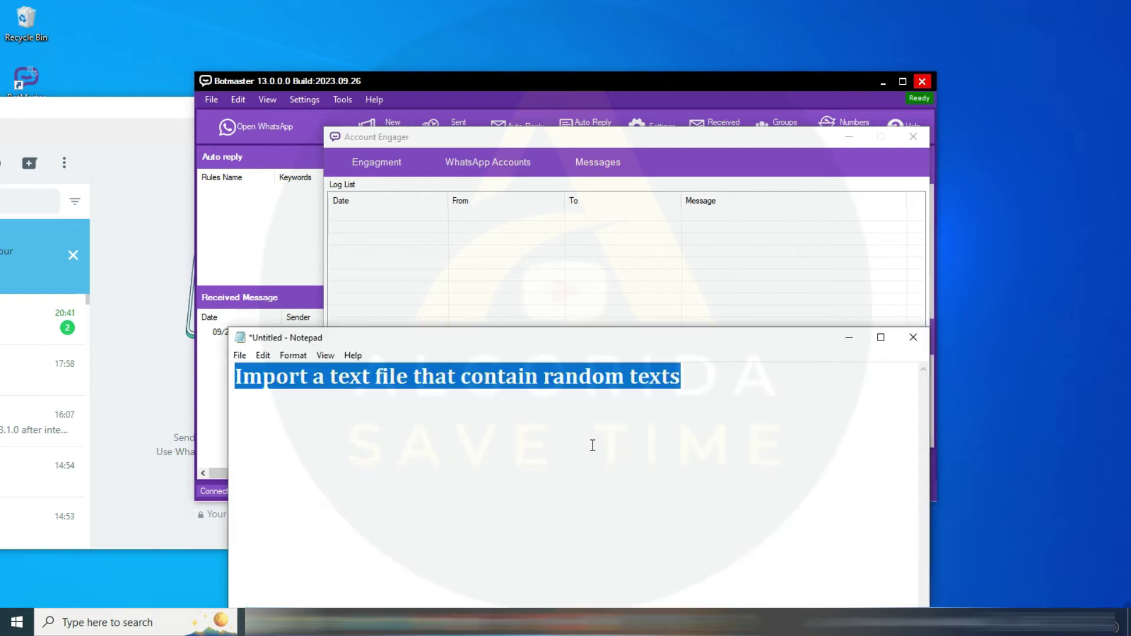
Note 'Lets make some engagement.....' and start the Account Engager message exchange between linked accounts
{"action": "type", "text": "Lets make some "}
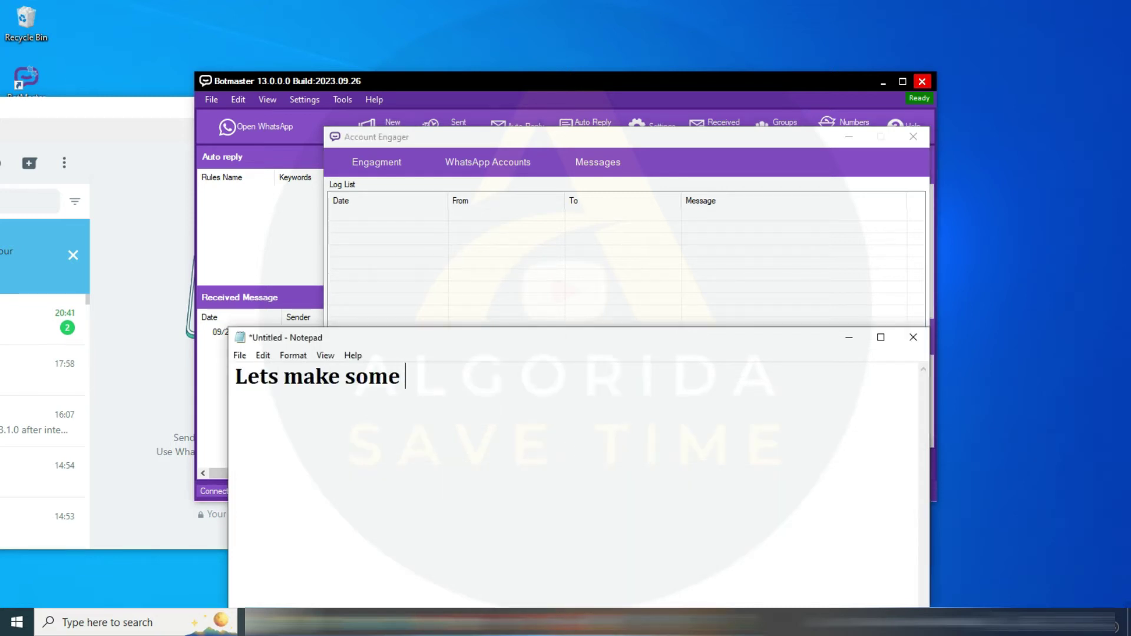
{"action": "type", "text": "engagement."}
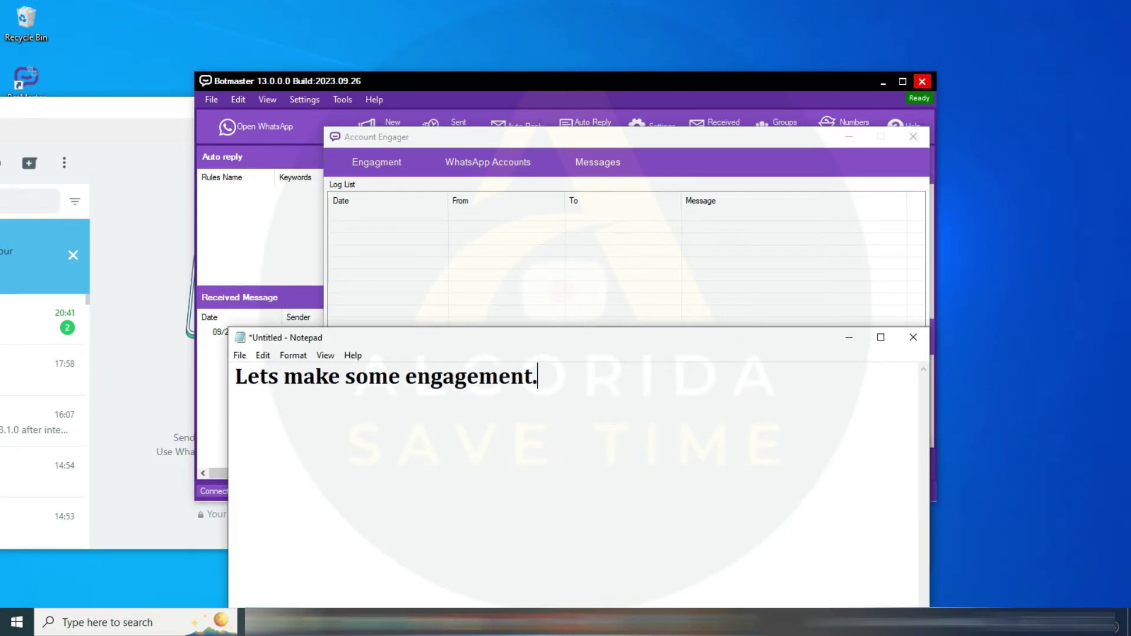
{"action": "type", "text": "...."}
{"action": "left_click", "coordinate": [849, 337]}
{"action": "left_click", "coordinate": [877, 536]}
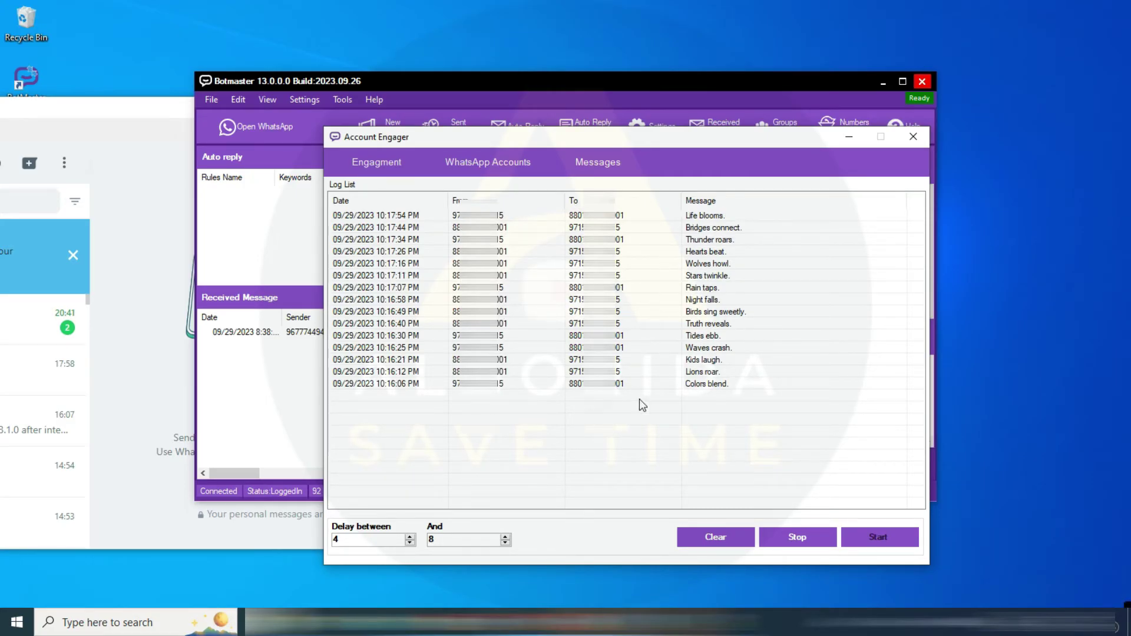
Add the tip 'Use Account Engager as much as you can to warm up your numbers' and a random-numbers reminder to the note
{"action": "left_click", "coordinate": [602, 545]}
{"action": "type", "text": "U"}
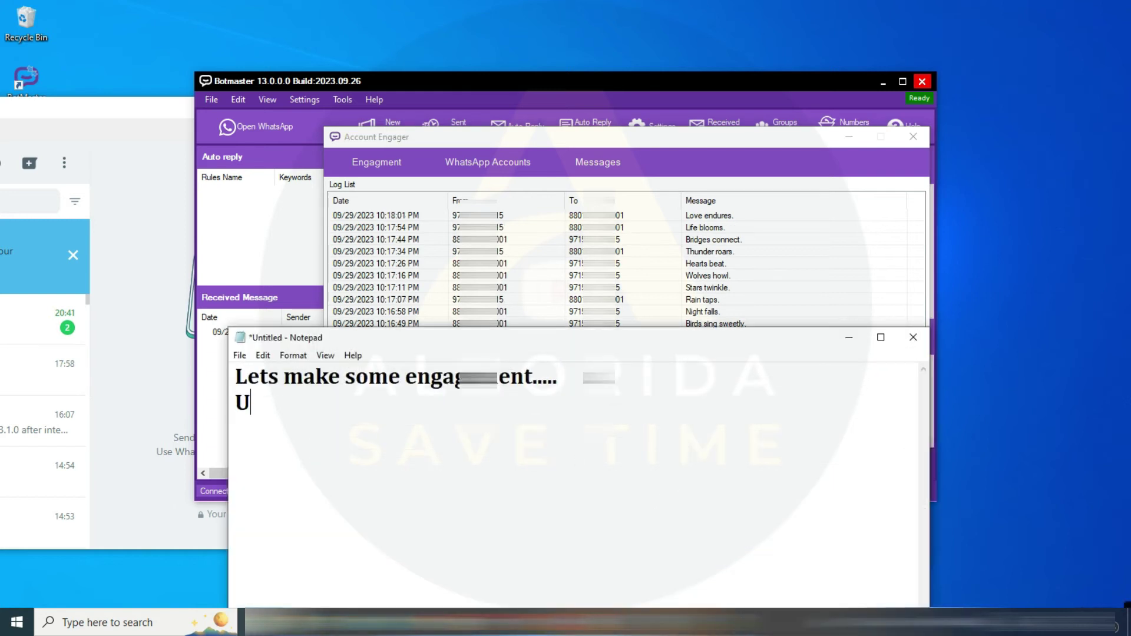
{"action": "type", "text": "se Account "}
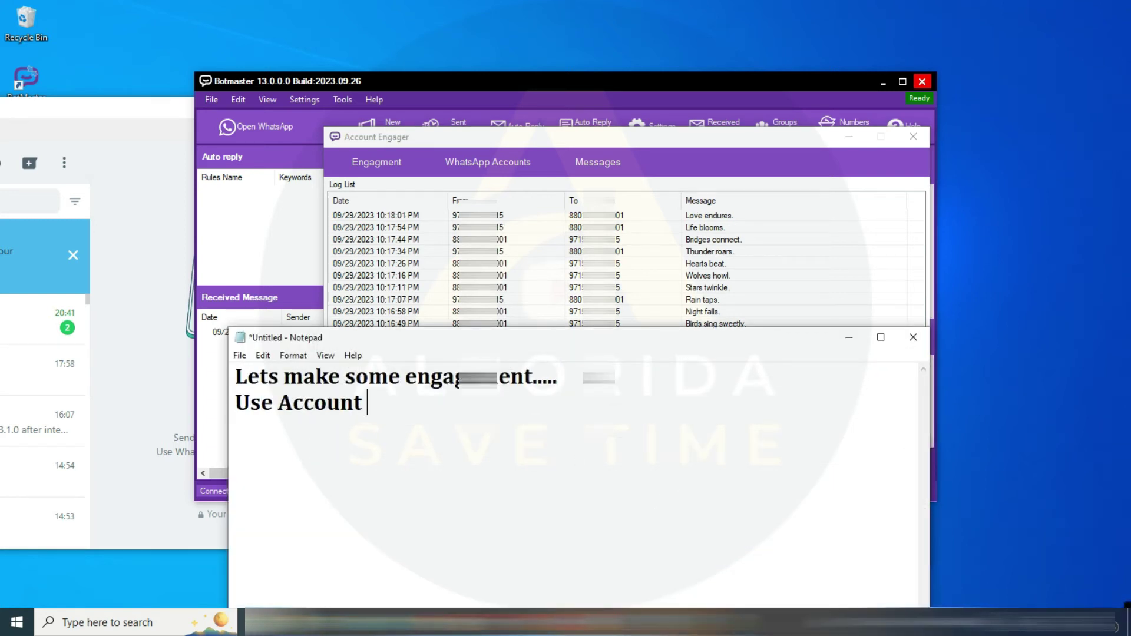
{"action": "type", "text": "Engager as much"}
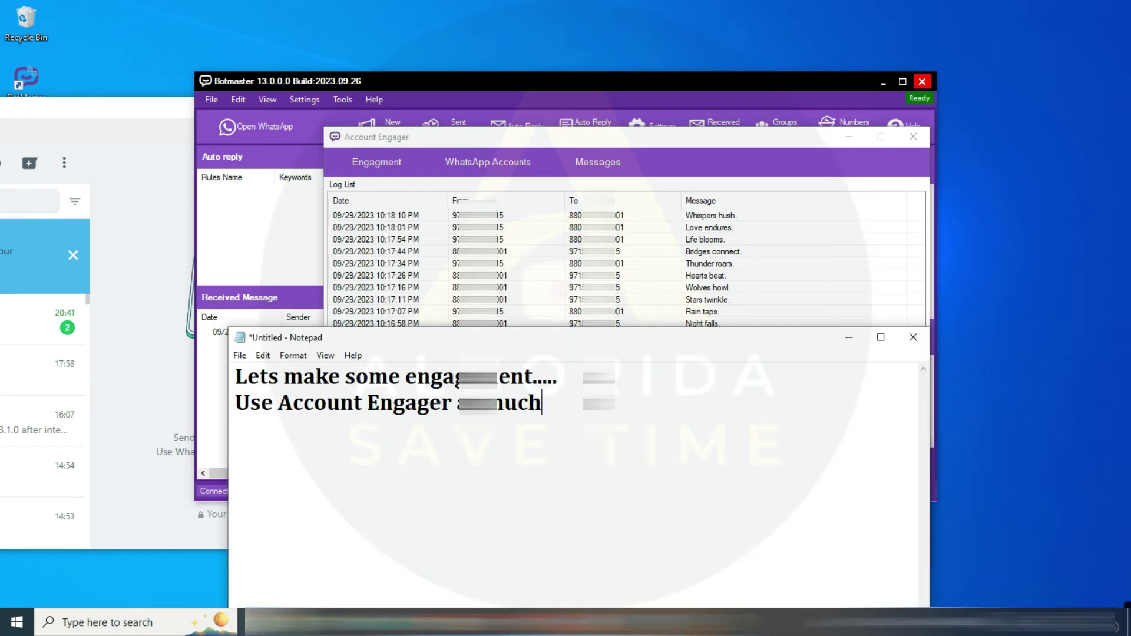
{"action": "type", "text": " as you can to warm up "}
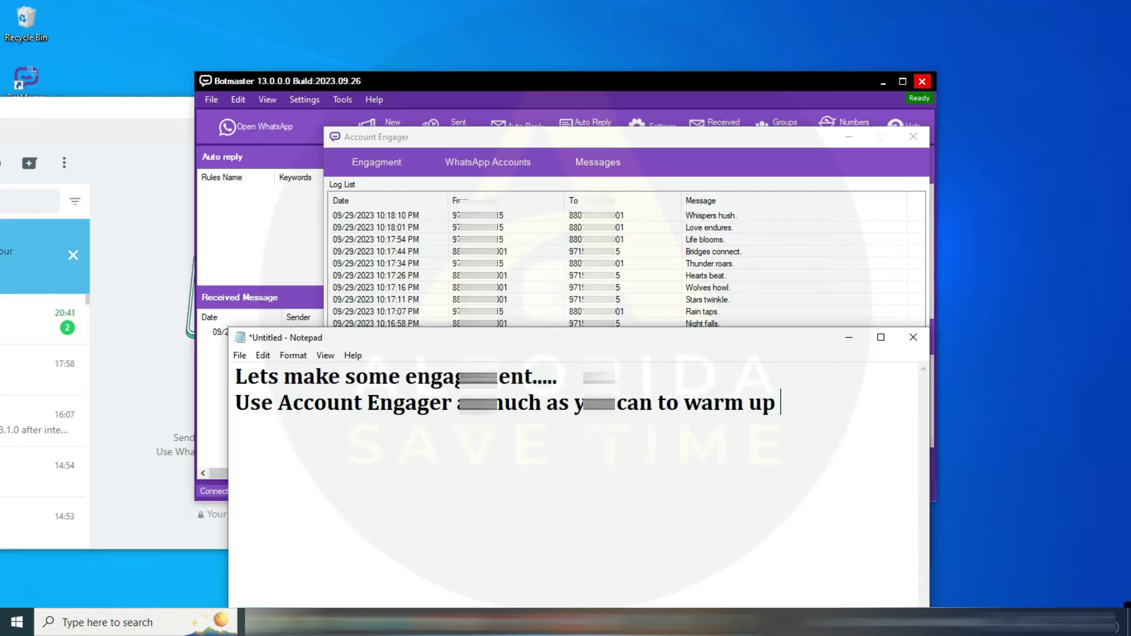
{"action": "type", "text": "your numbers"}
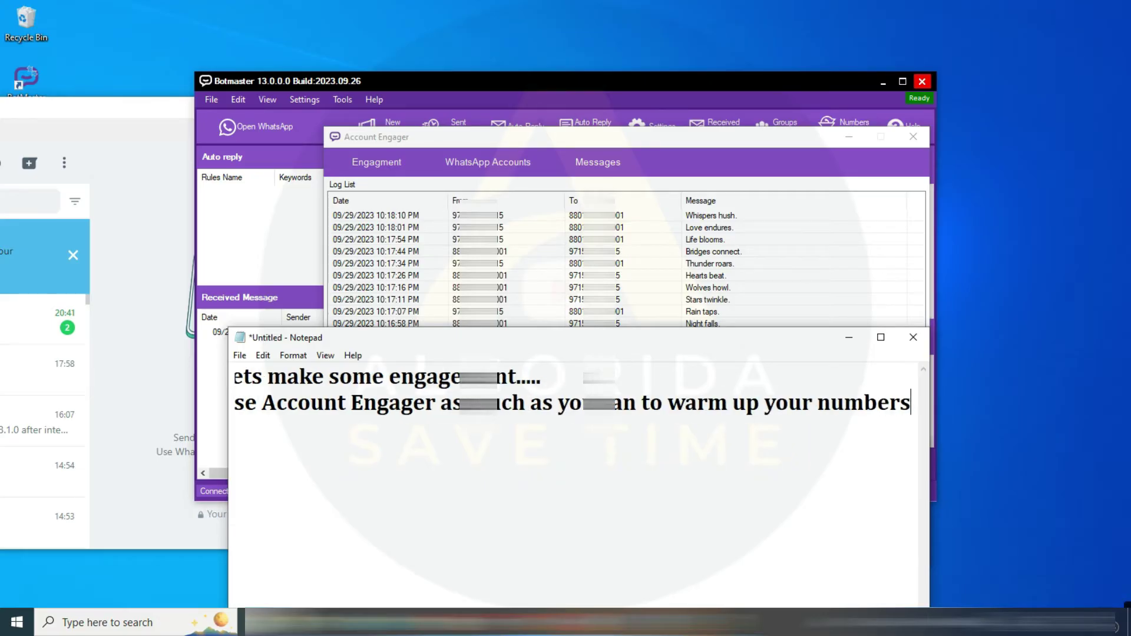
{"action": "left_click", "coordinate": [849, 339]}
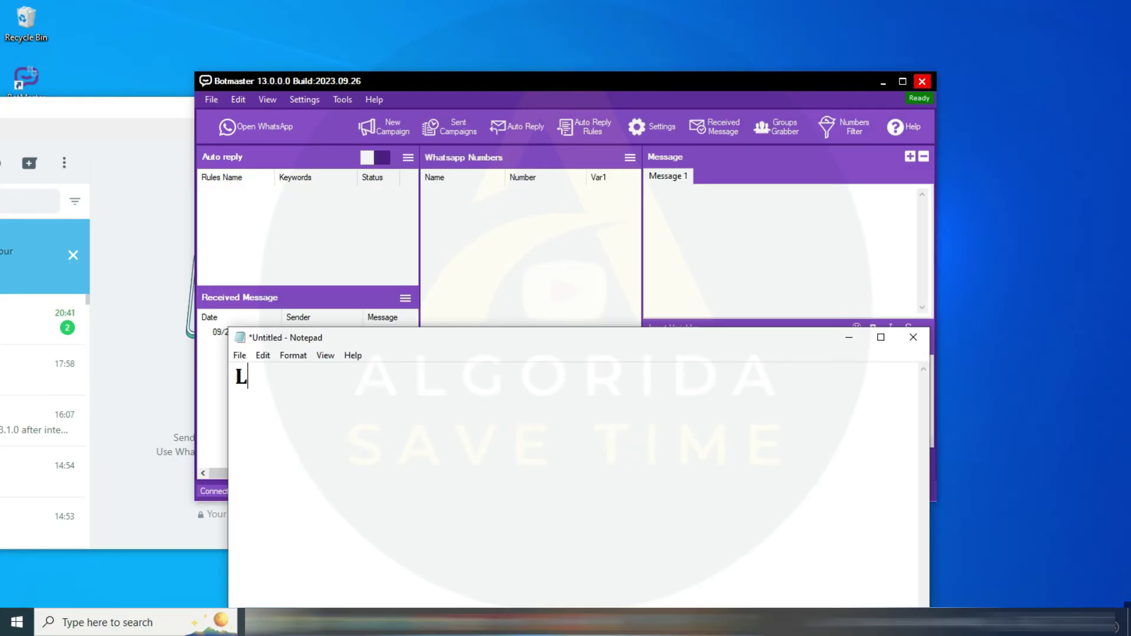
{"action": "type", "text": "ets generate"}
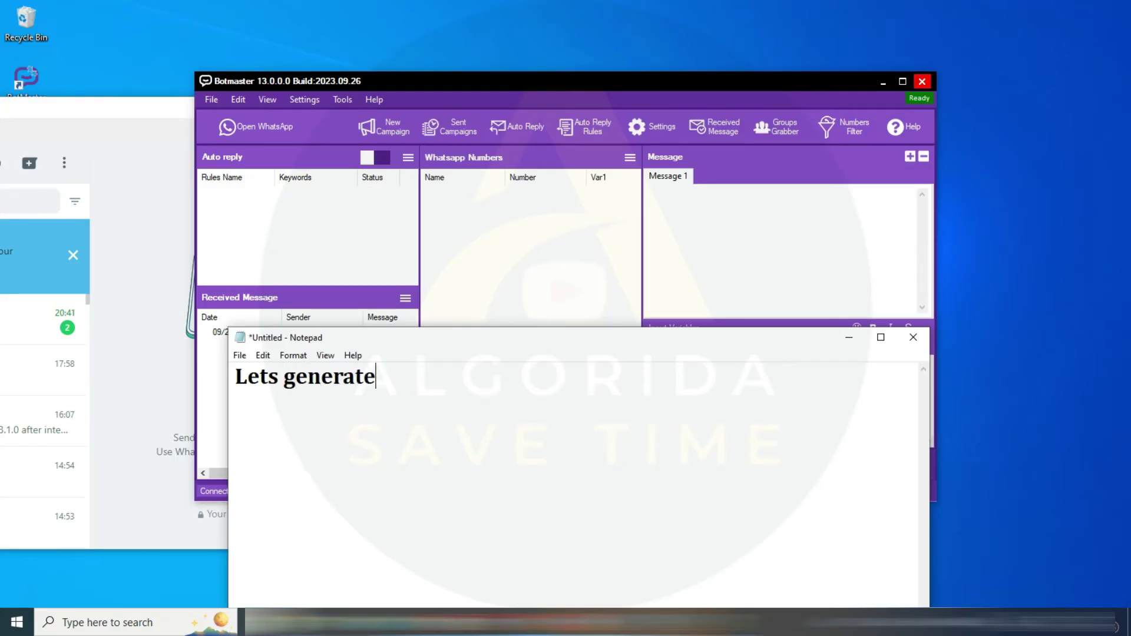
{"action": "type", "text": " random numbers"}
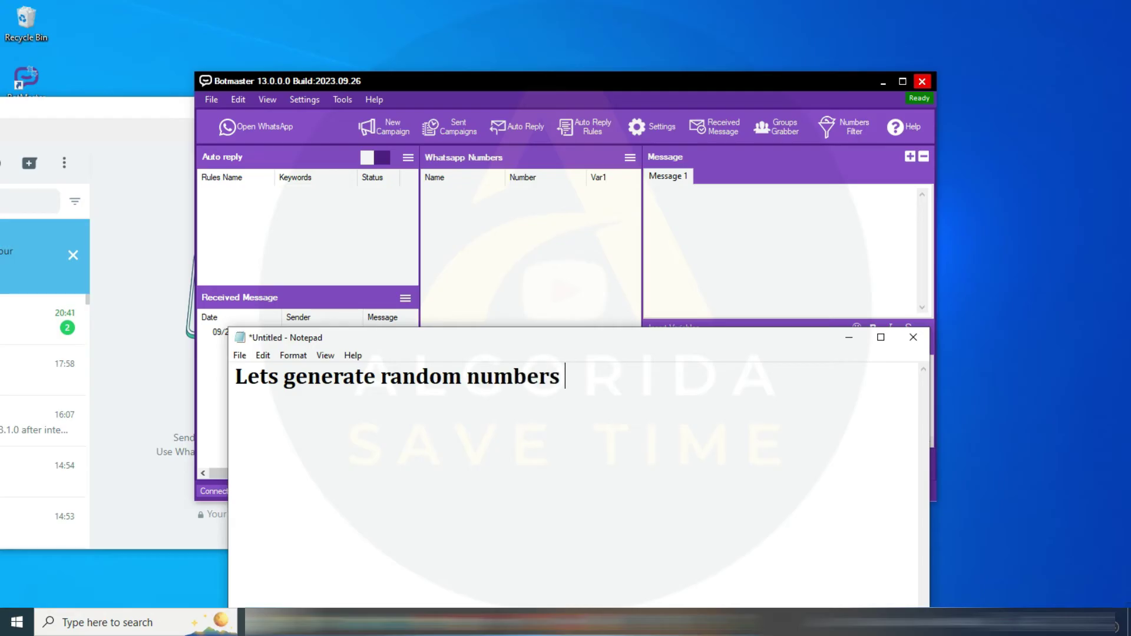
{"action": "type", "text": " & Check Filter tool"}
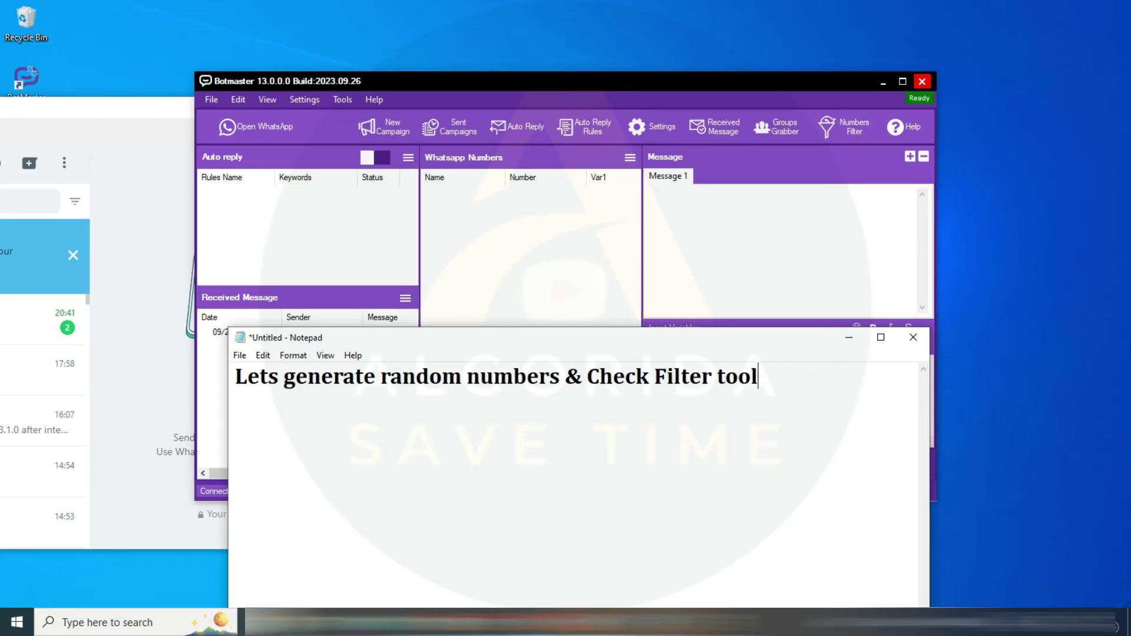
{"action": "type", "text": ".."}
Add the line 'Must include coountry code without + or 00', highlight 'without + or 00', and hide Notepad
{"action": "key", "text": "Return"}
{"action": "key", "text": "Return"}
{"action": "type", "text": "Must include coount"}
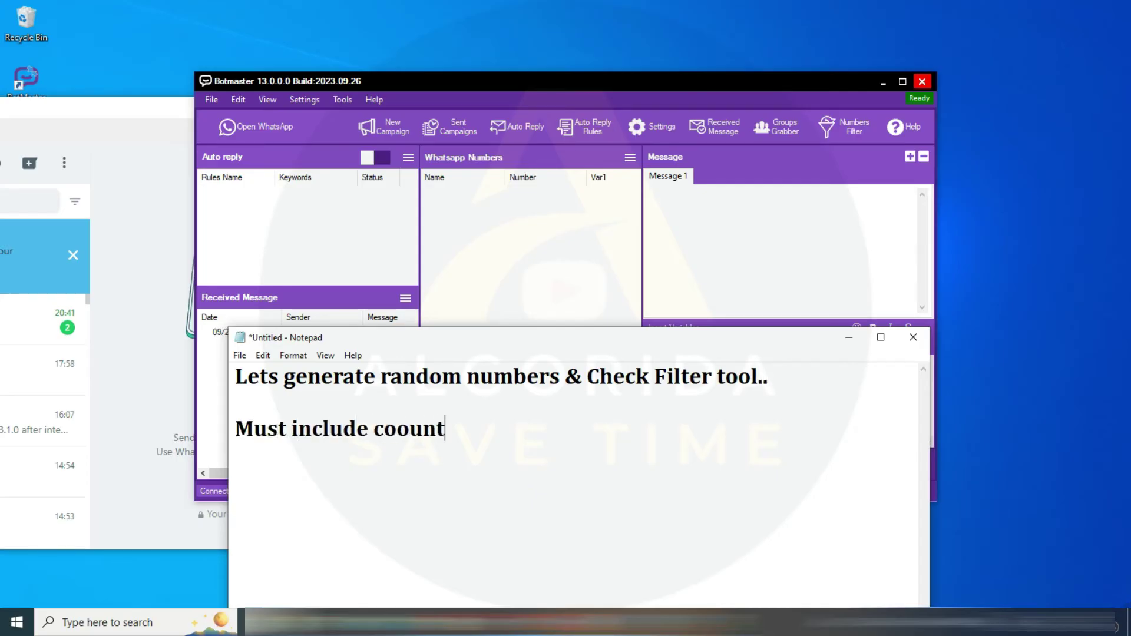
{"action": "type", "text": "ry code without"}
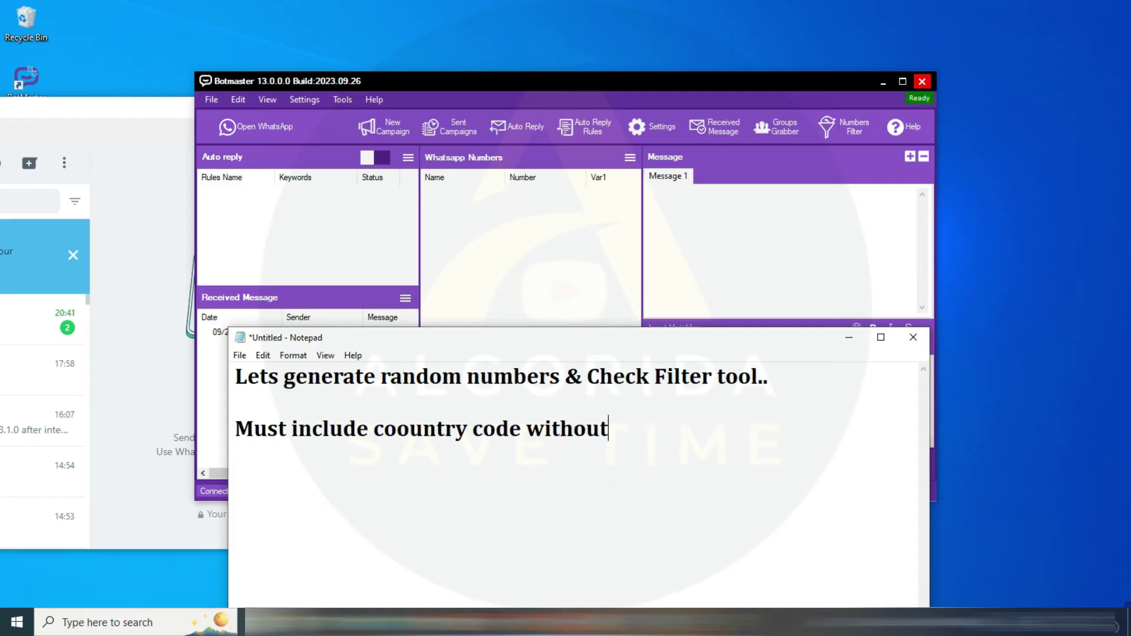
{"action": "type", "text": " + or 00"}
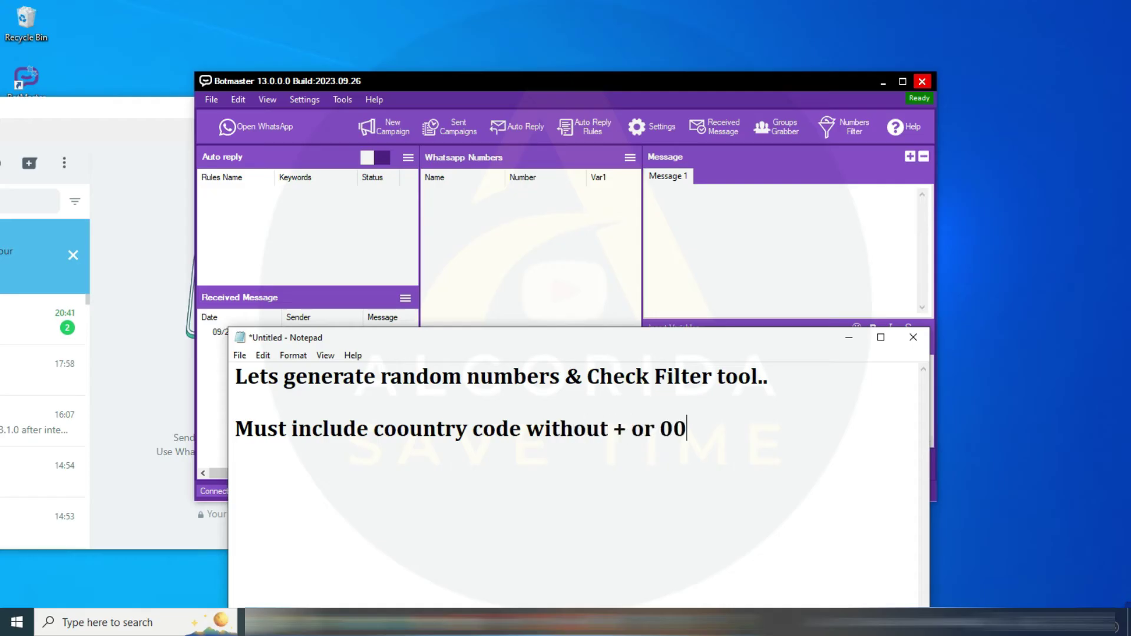
{"action": "left_click_drag", "start_coordinate": [687, 429], "coordinate": [526, 429]}
{"action": "left_click", "coordinate": [849, 338]}
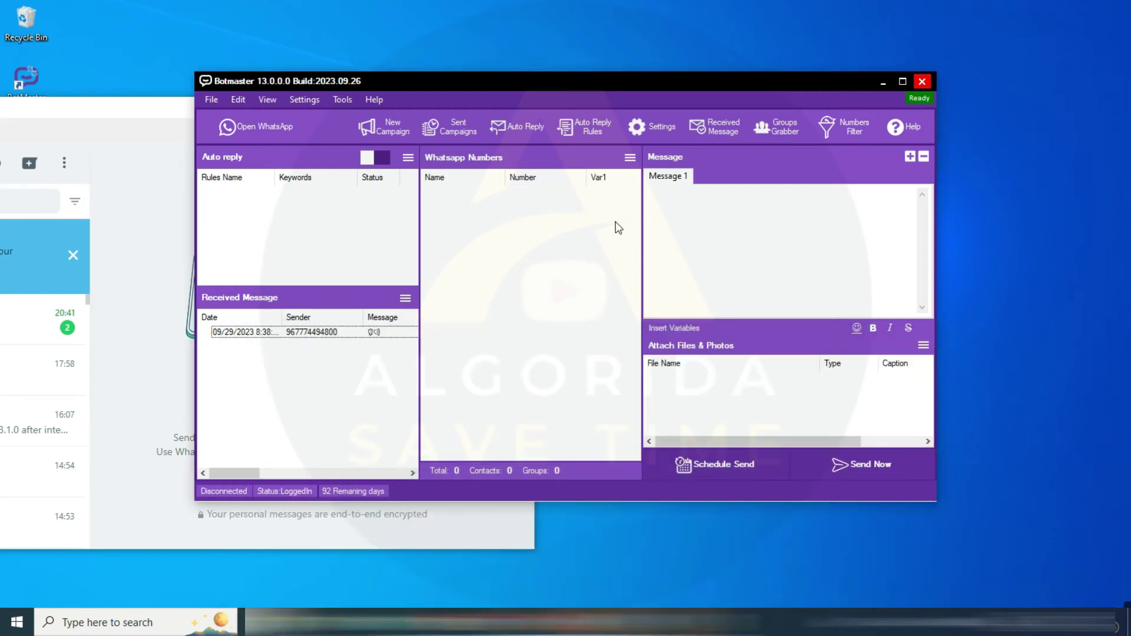
{"action": "left_click", "coordinate": [341, 100]}
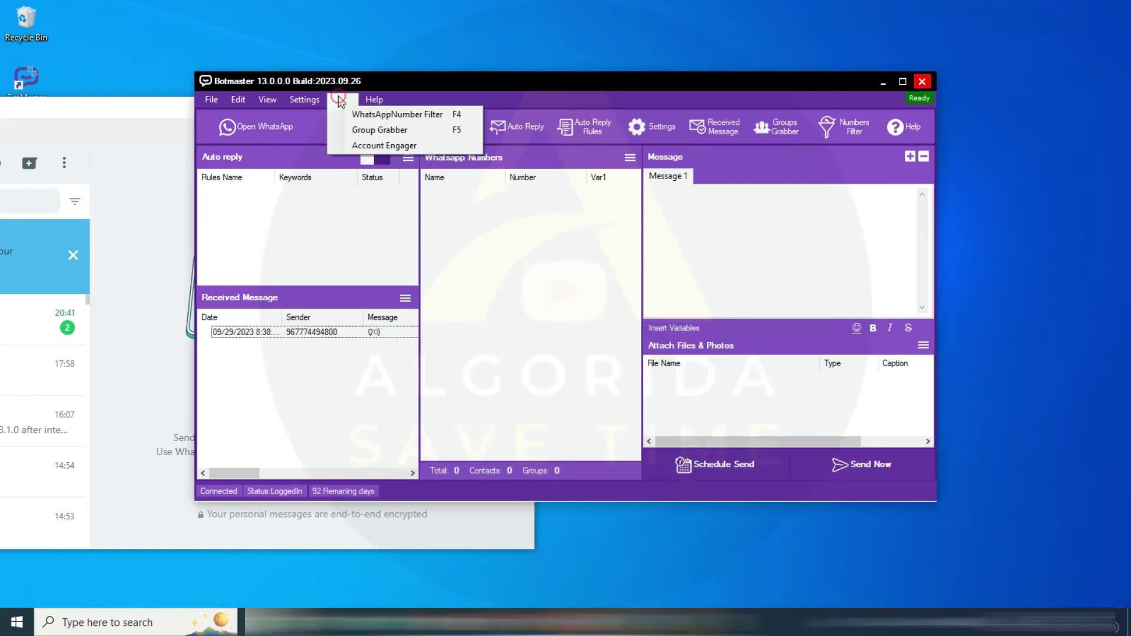
{"action": "left_click", "coordinate": [423, 119]}
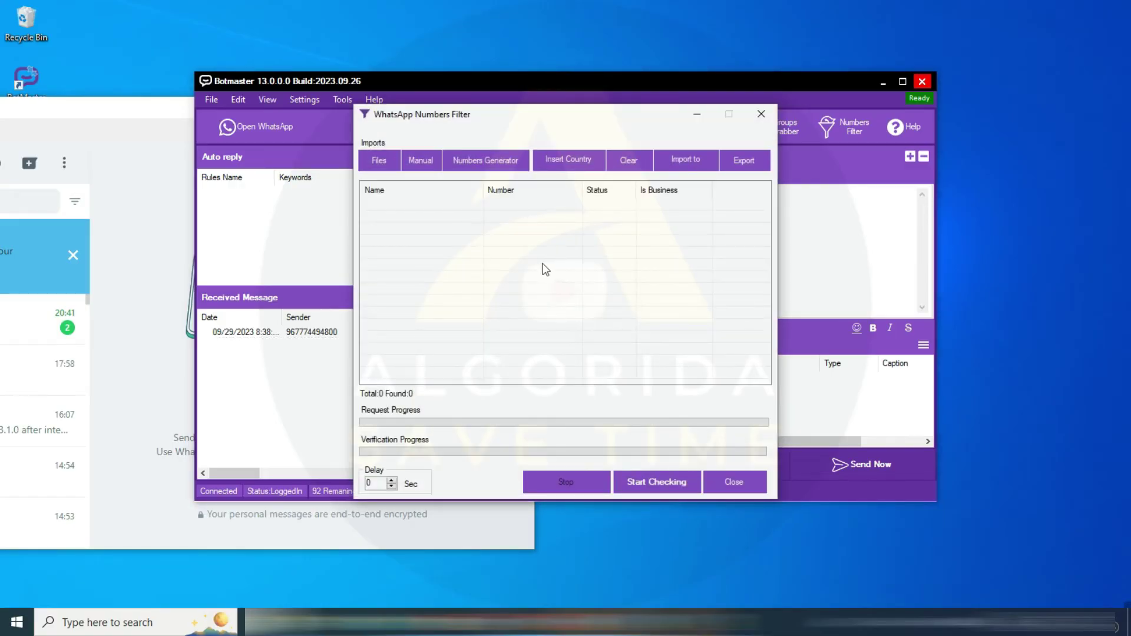
{"action": "left_click", "coordinate": [494, 168]}
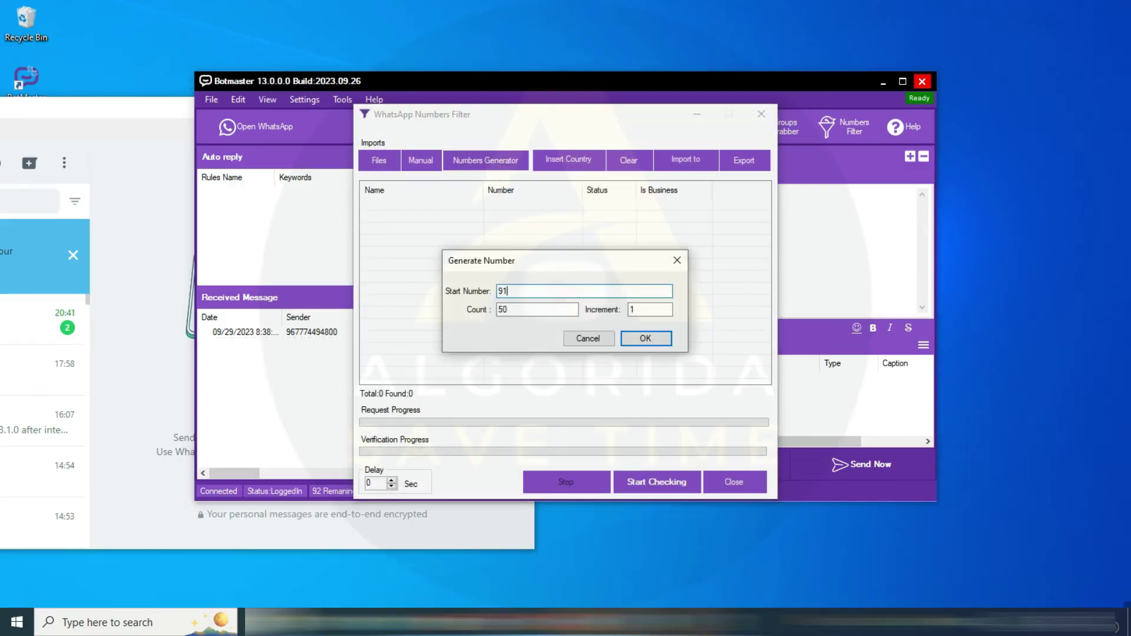
{"action": "key", "text": "Tab"}
{"action": "type", "text": "3"}
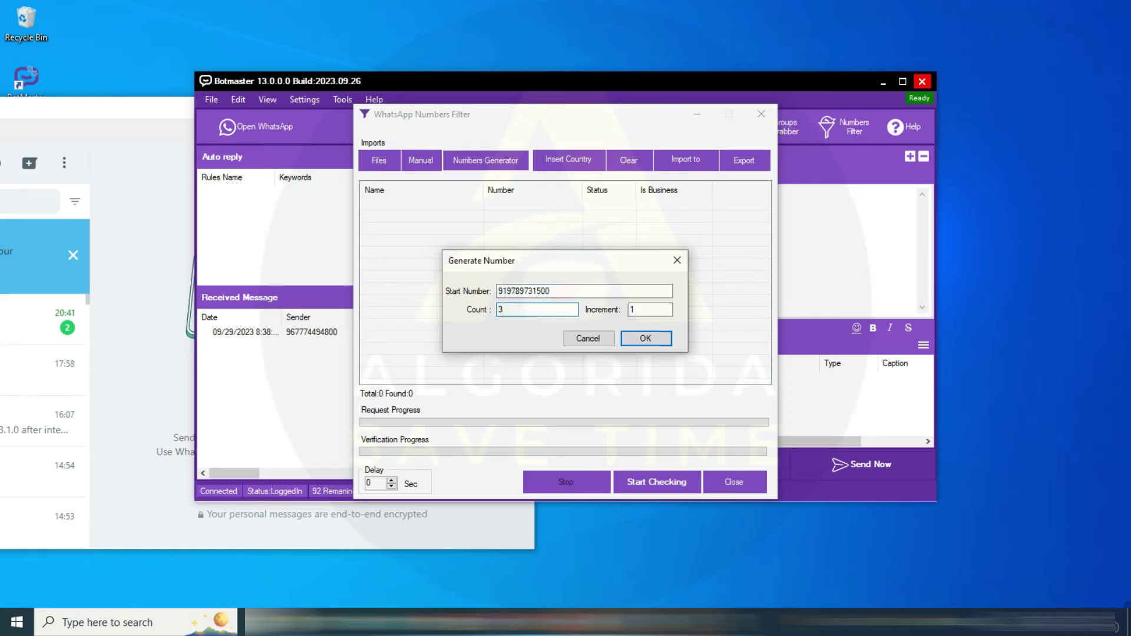
{"action": "left_click", "coordinate": [655, 342]}
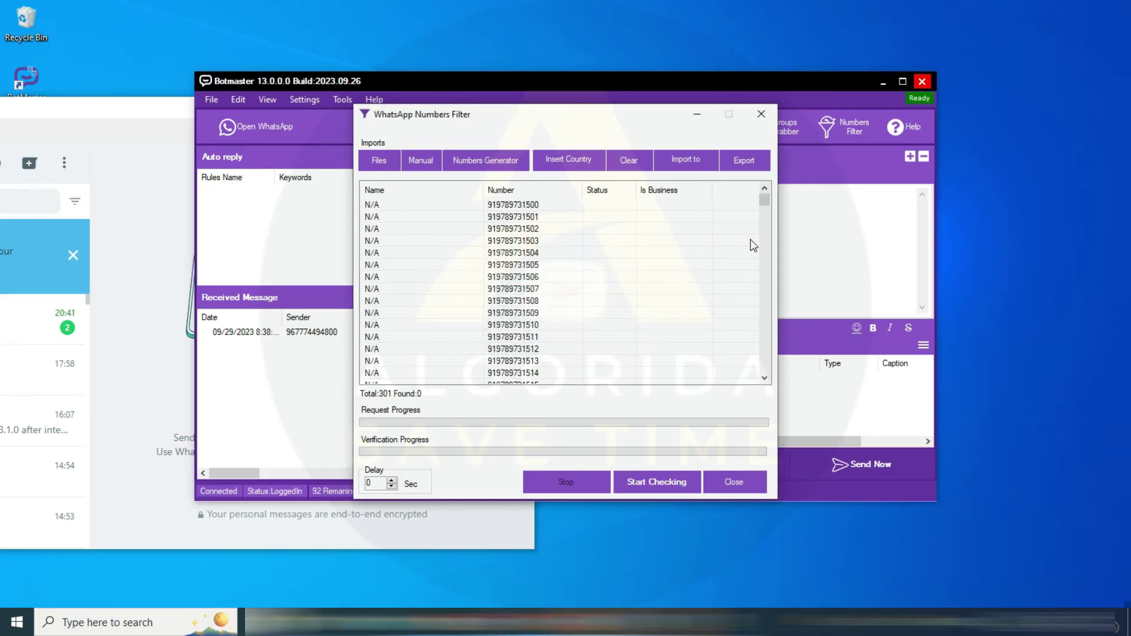
{"action": "left_click", "coordinate": [667, 480]}
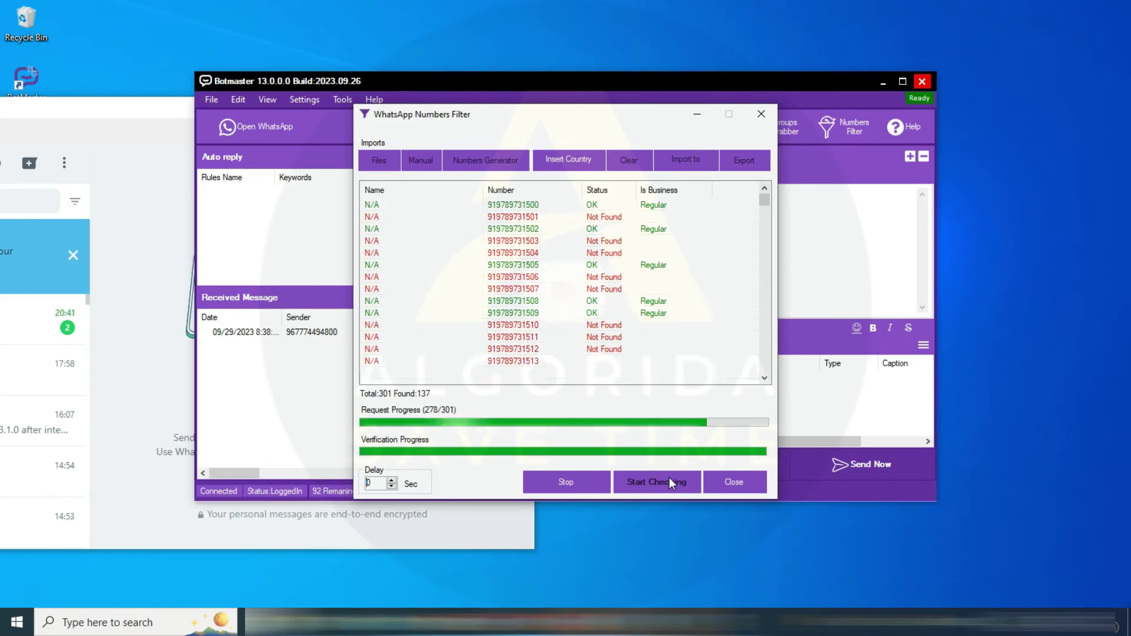
{"action": "left_click", "coordinate": [764, 215]}
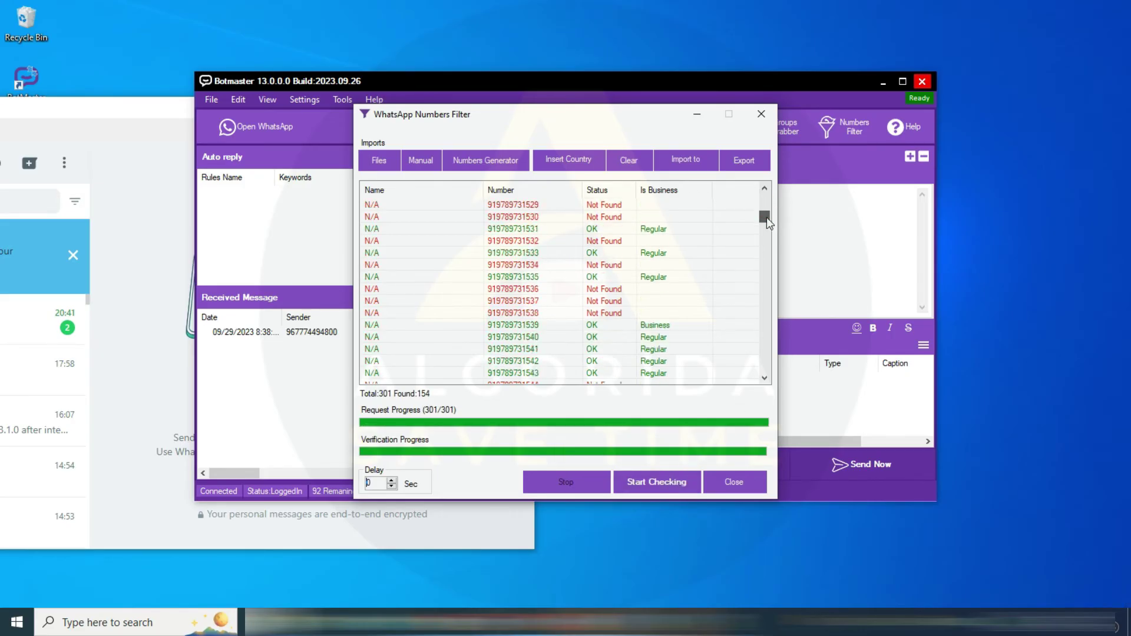
{"action": "left_click_drag", "start_coordinate": [766, 219], "coordinate": [765, 172]}
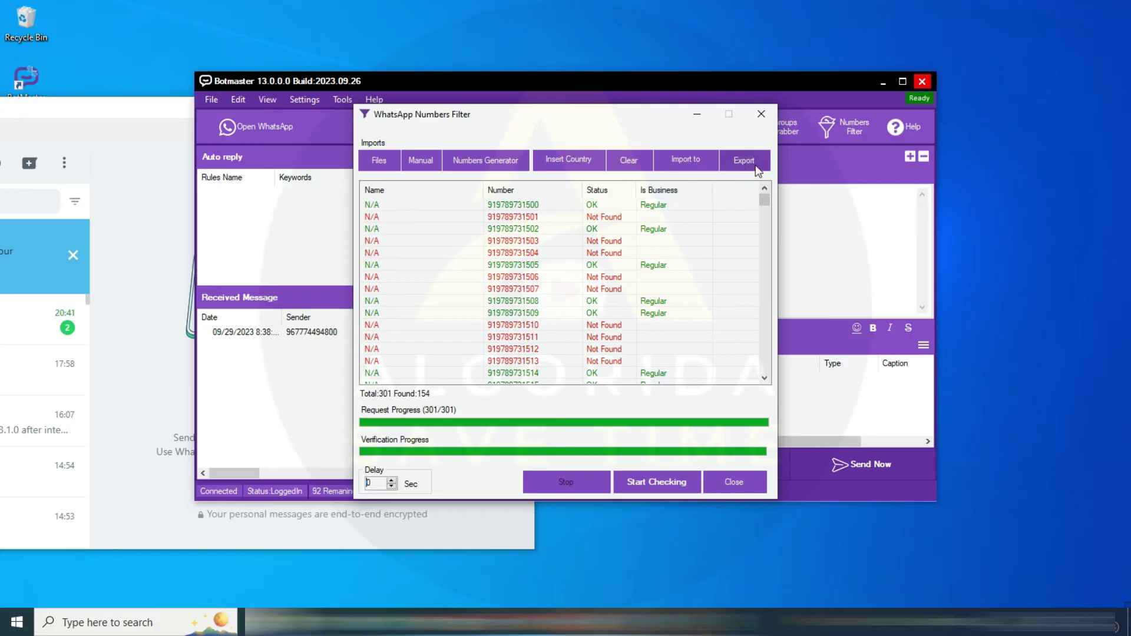
Export the regular WhatsApp numbers as 'WhatsApp_Numbers Regular.txt' on the Desktop
{"action": "left_click", "coordinate": [745, 161]}
{"action": "left_click", "coordinate": [783, 189]}
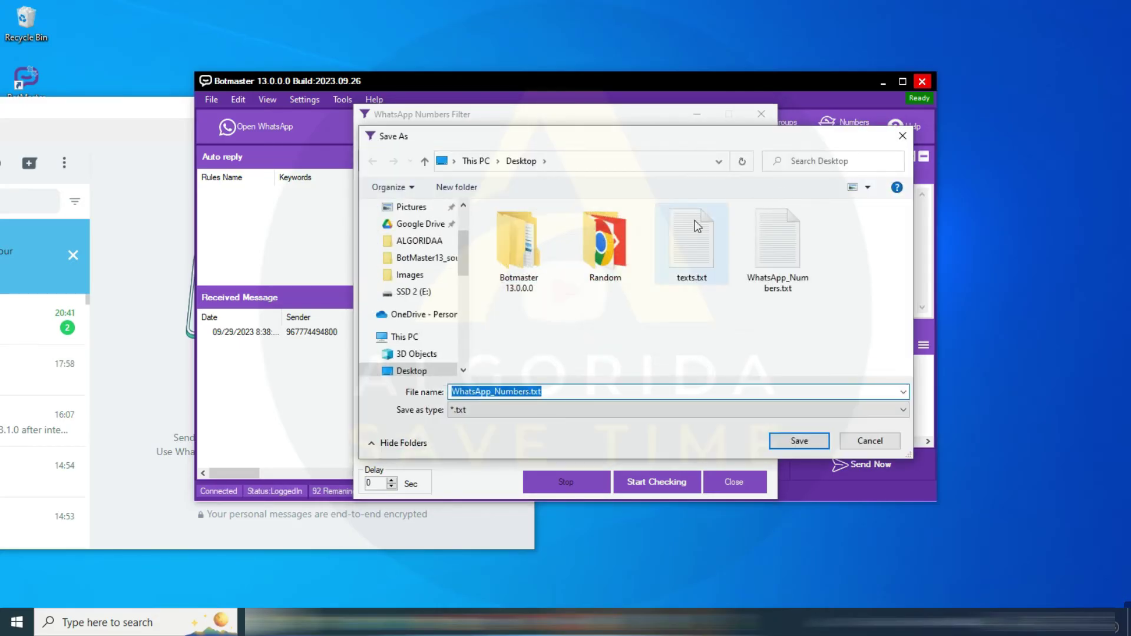
{"action": "left_click", "coordinate": [660, 410]}
{"action": "left_click", "coordinate": [662, 424]}
{"action": "double_click", "coordinate": [552, 392]}
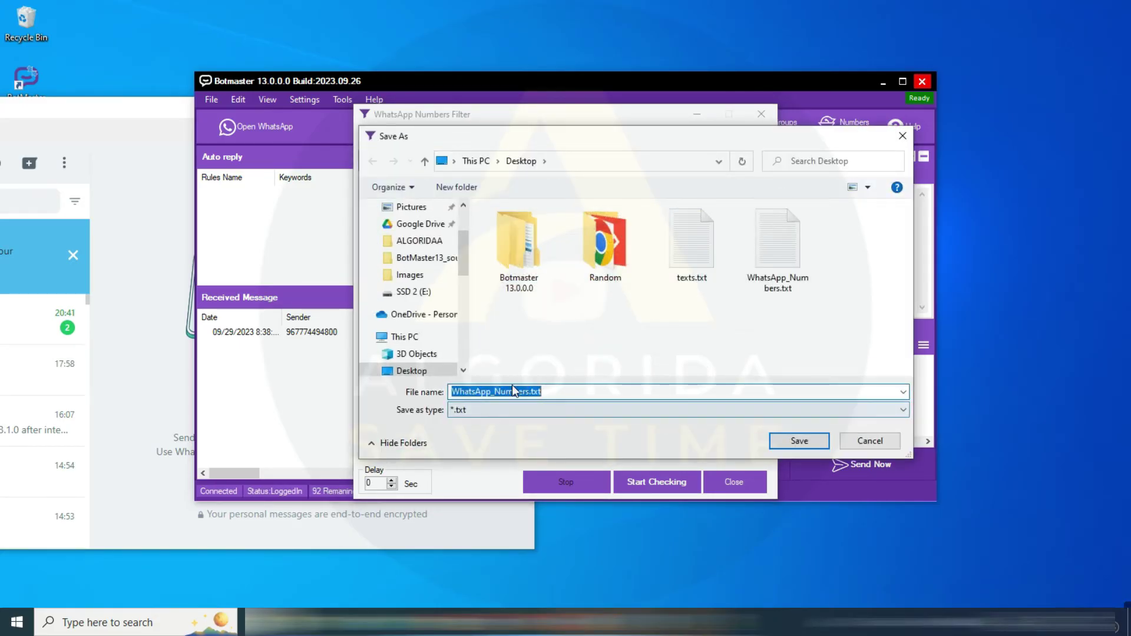
{"action": "left_click", "coordinate": [628, 390]}
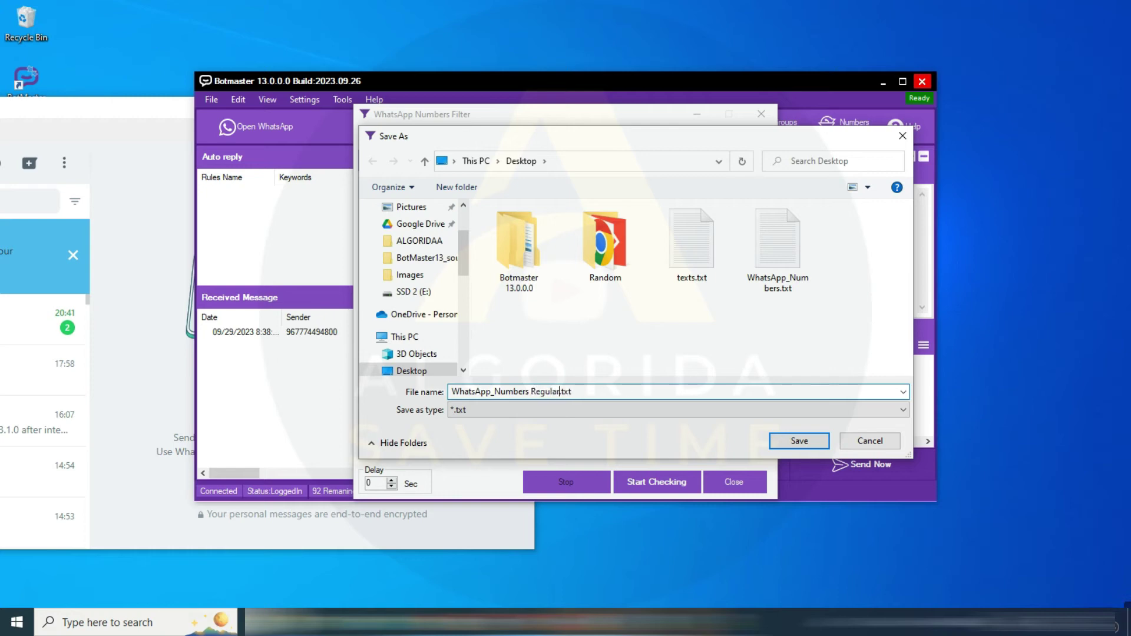
{"action": "type", "text": "Regular"}
{"action": "left_click", "coordinate": [814, 443]}
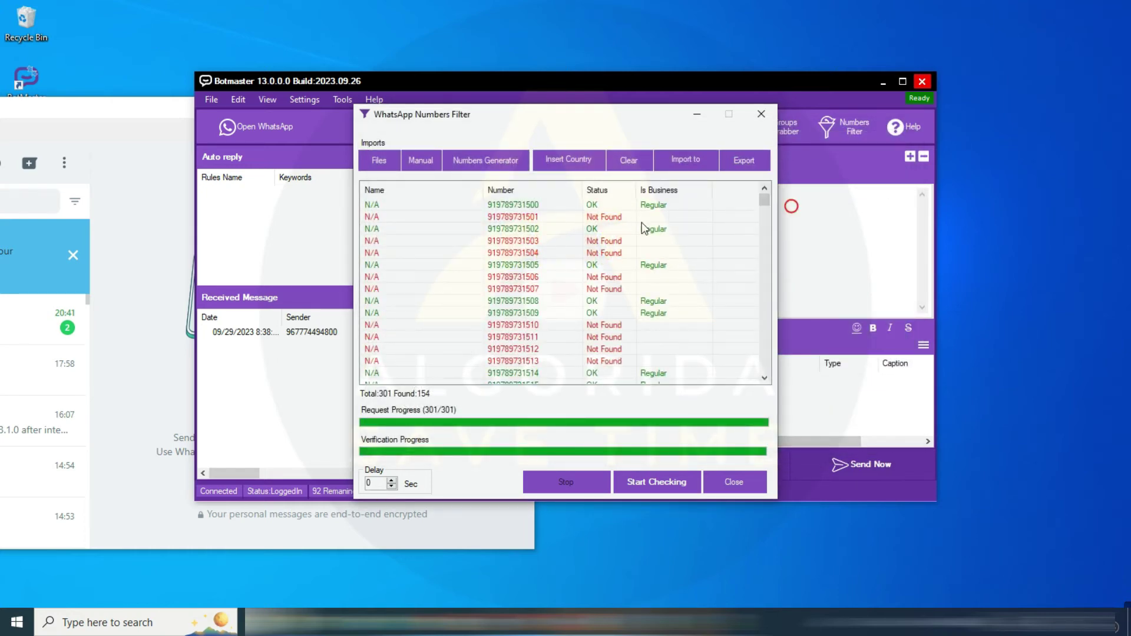
Save the business numbers as 'WhatsApp_Numbers_Business.txt' and open the Regular numbers file
{"action": "left_click", "coordinate": [529, 391]}
{"action": "type", "text": "_Business.txt"}
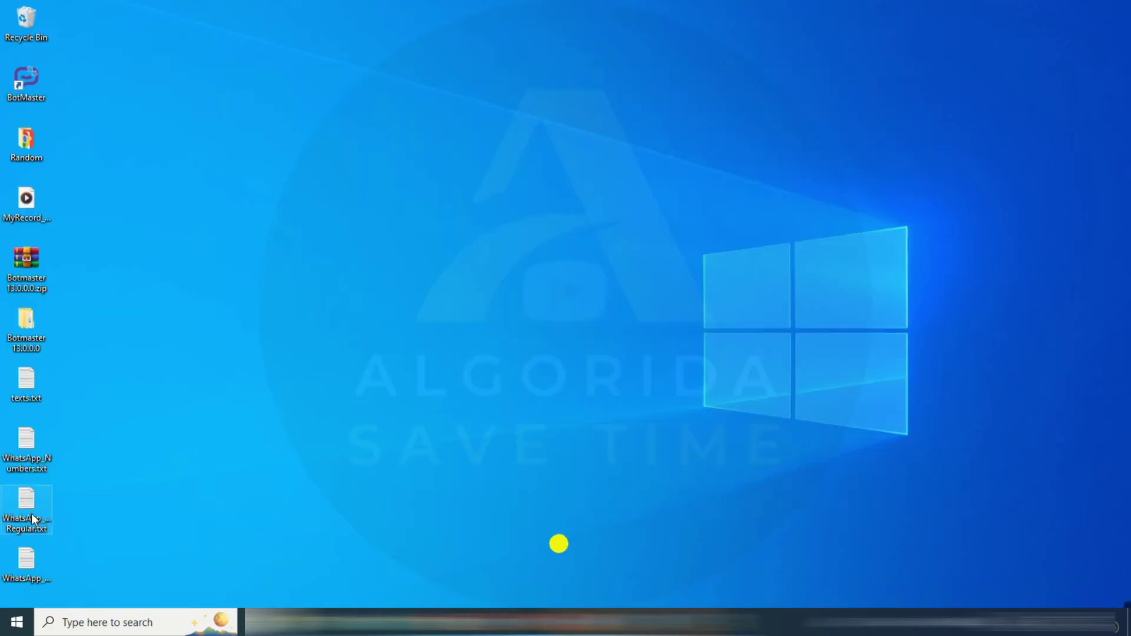
{"action": "double_click", "coordinate": [26, 510]}
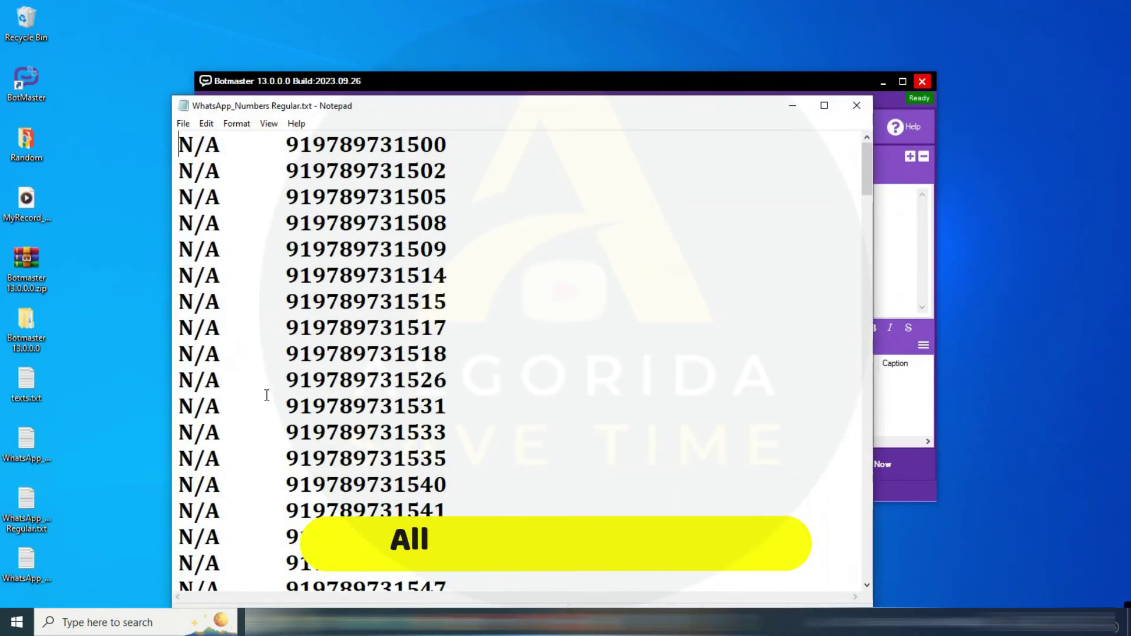
Review and close the regular and business number list files
{"action": "left_click_drag", "start_coordinate": [498, 105], "coordinate": [528, 45]}
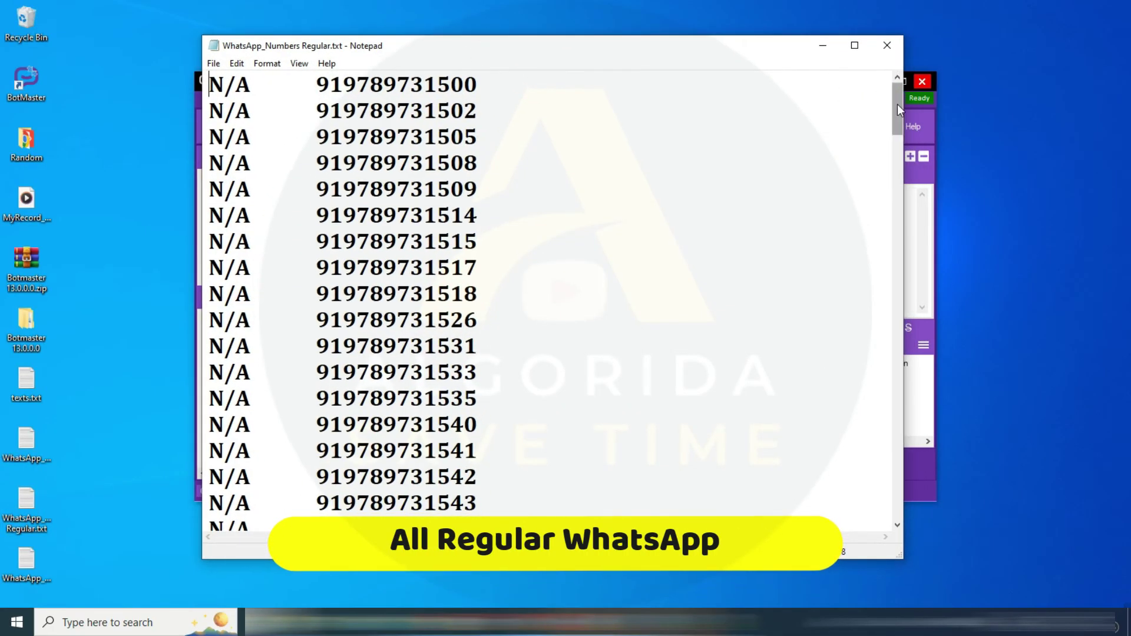
{"action": "mouse_move", "coordinate": [897, 104]}
{"action": "left_mouse_down"}
{"action": "mouse_move", "coordinate": [900, 363]}
{"action": "mouse_move", "coordinate": [902, 82]}
{"action": "left_mouse_up"}
{"action": "left_click", "coordinate": [886, 45]}
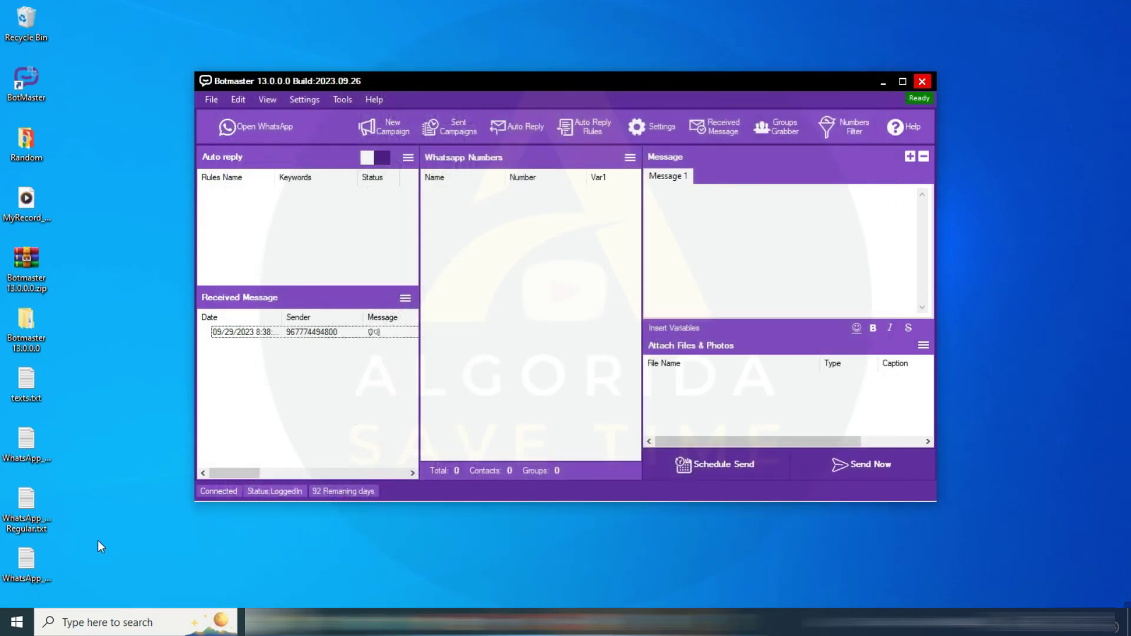
{"action": "double_click", "coordinate": [31, 566]}
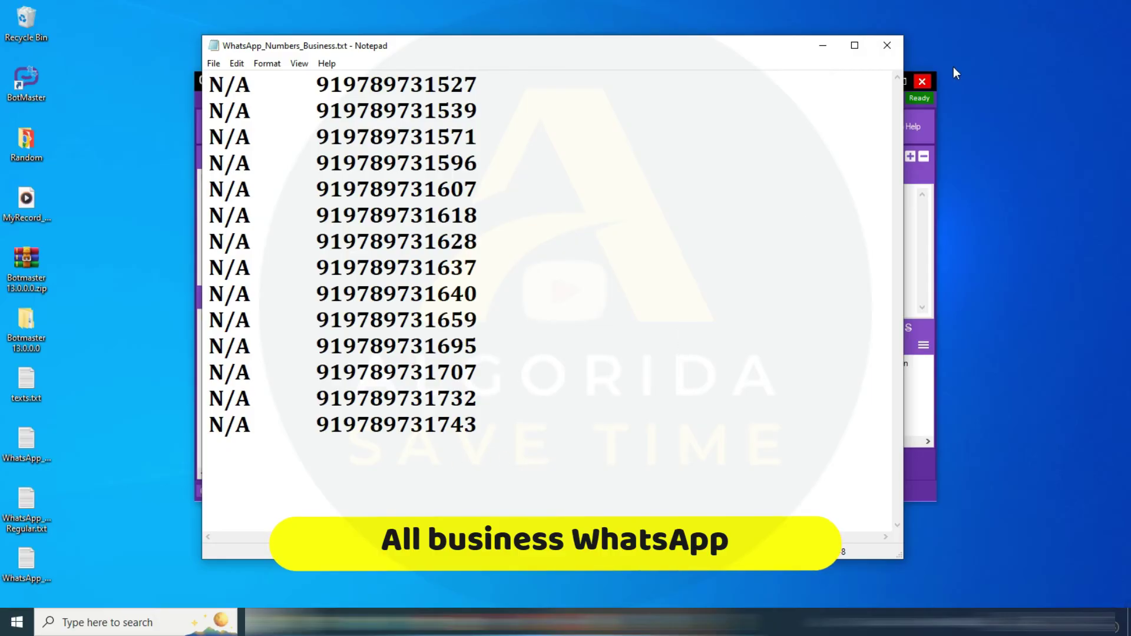
{"action": "left_click", "coordinate": [889, 46]}
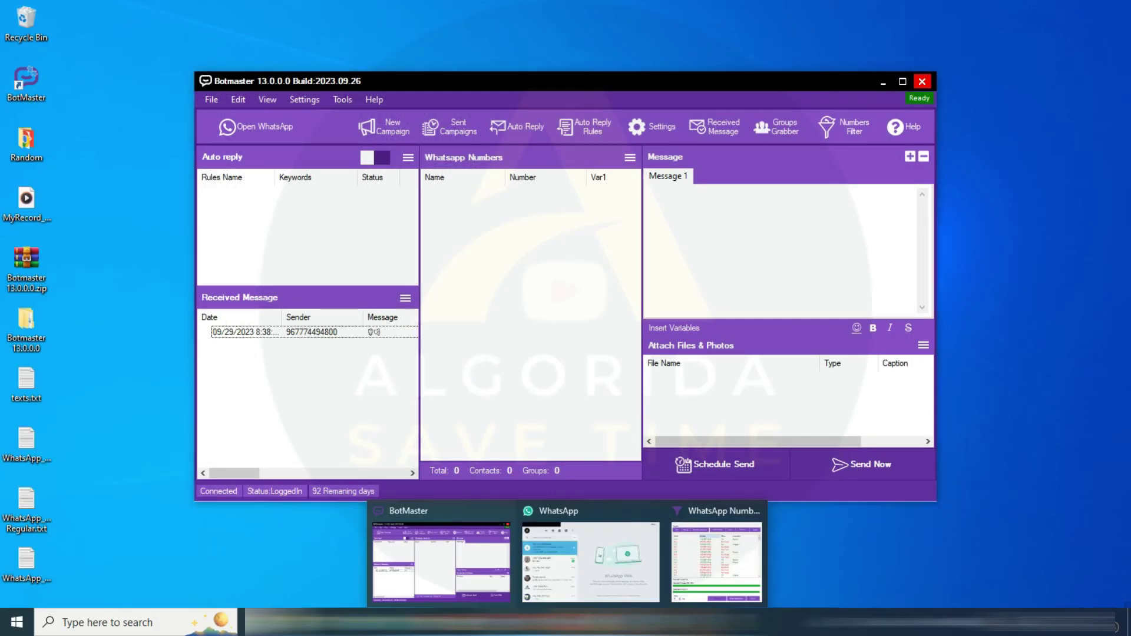
Close the Numbers Filter window and note 'Lets Check Group Grabber...' in a new document
{"action": "left_click", "coordinate": [718, 554]}
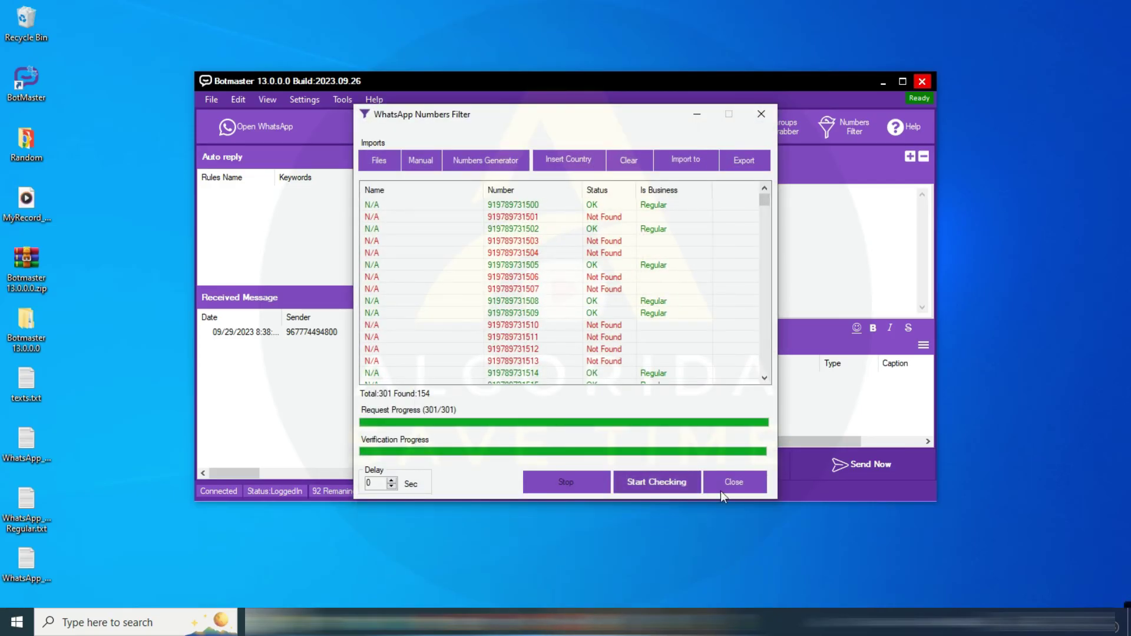
{"action": "left_click", "coordinate": [735, 484]}
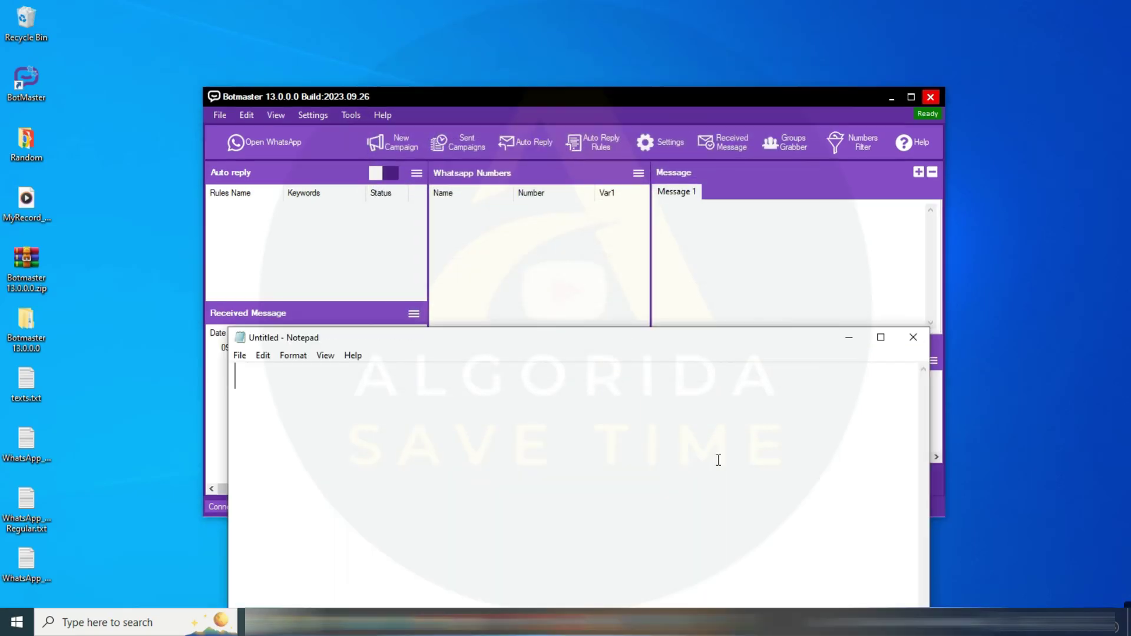
{"action": "type", "text": "Lets "}
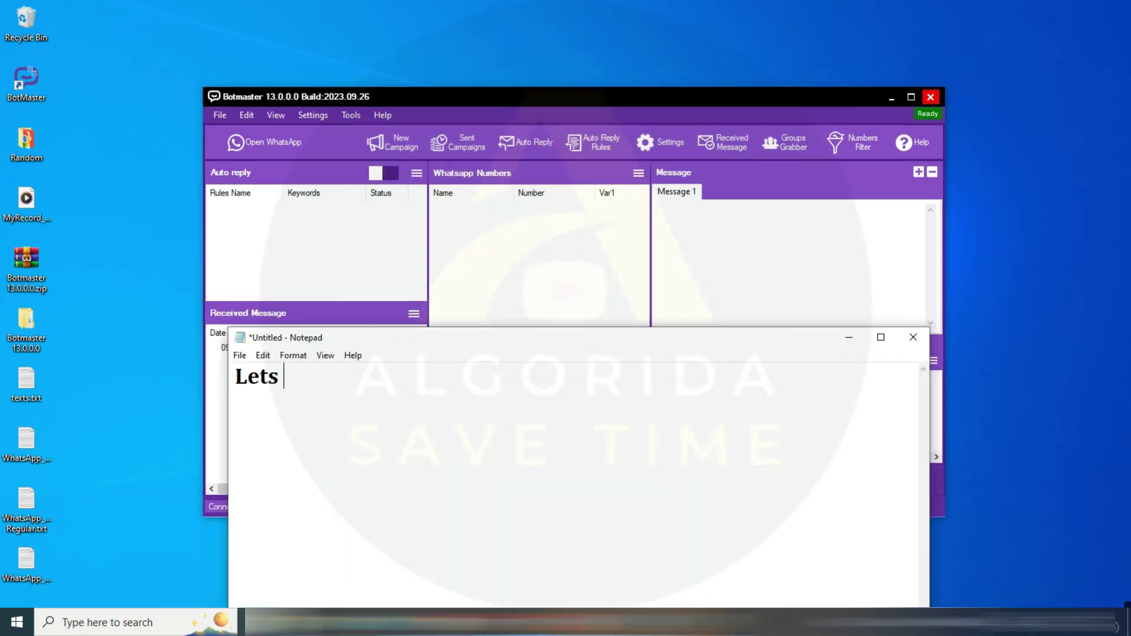
{"action": "type", "text": "Check Group Grabber"}
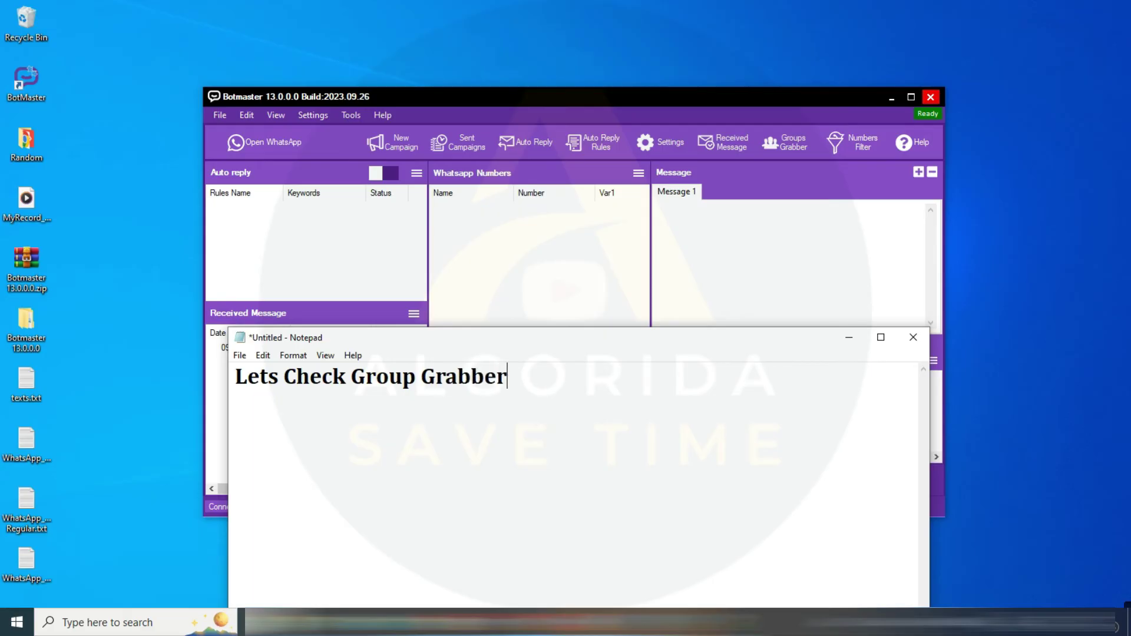
{"action": "type", "text": "...."}
Fetch the joined groups in Group Grabber and grab contacts from the ecommerce analyst intern srilanka group
{"action": "left_click", "coordinate": [432, 89]}
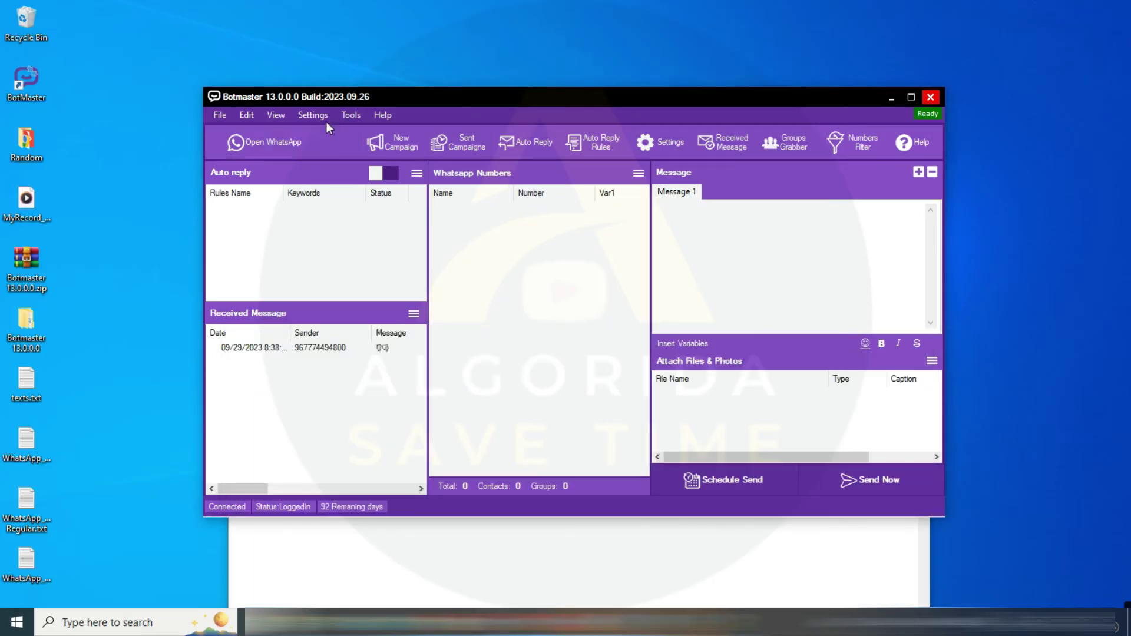
{"action": "left_click", "coordinate": [345, 116]}
{"action": "left_click", "coordinate": [410, 154]}
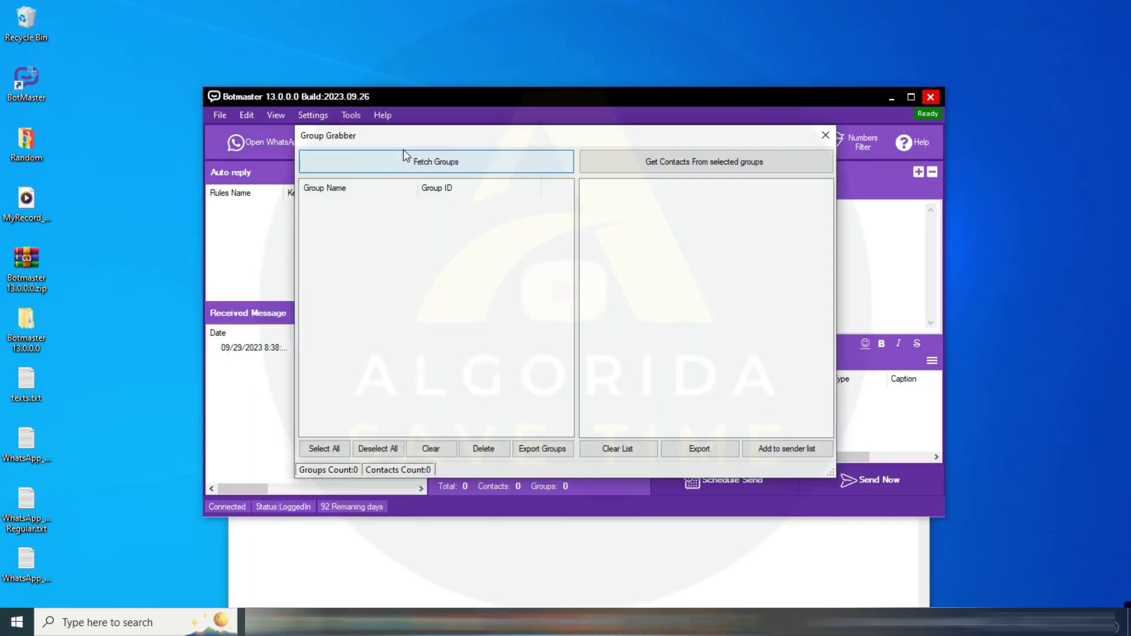
{"action": "left_click", "coordinate": [446, 168]}
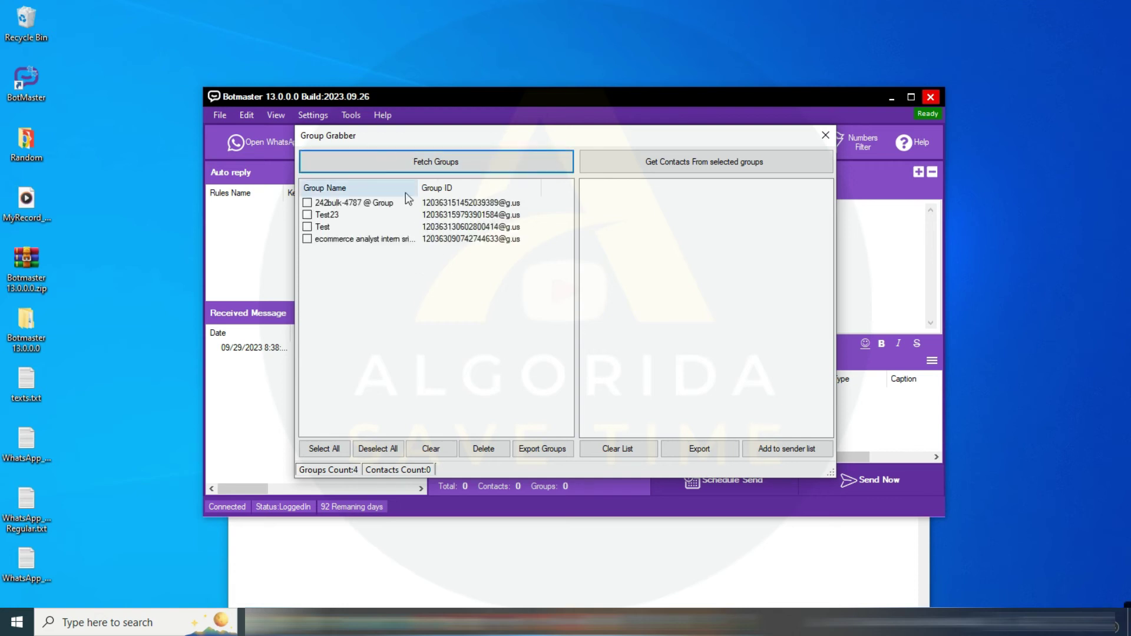
{"action": "left_click", "coordinate": [307, 239]}
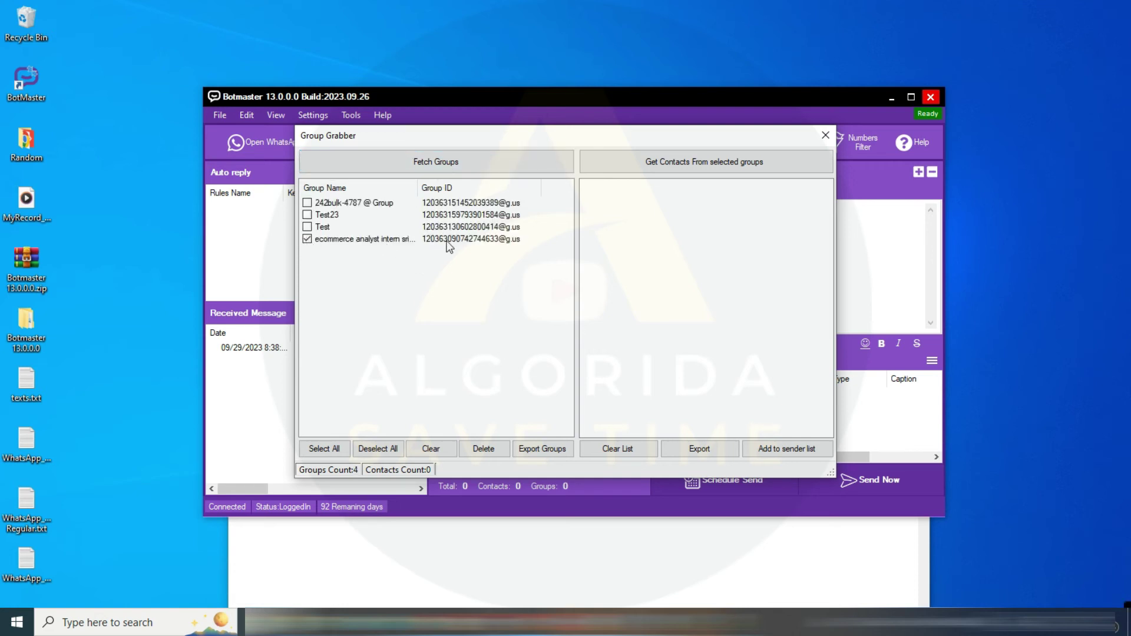
{"action": "left_click", "coordinate": [695, 164]}
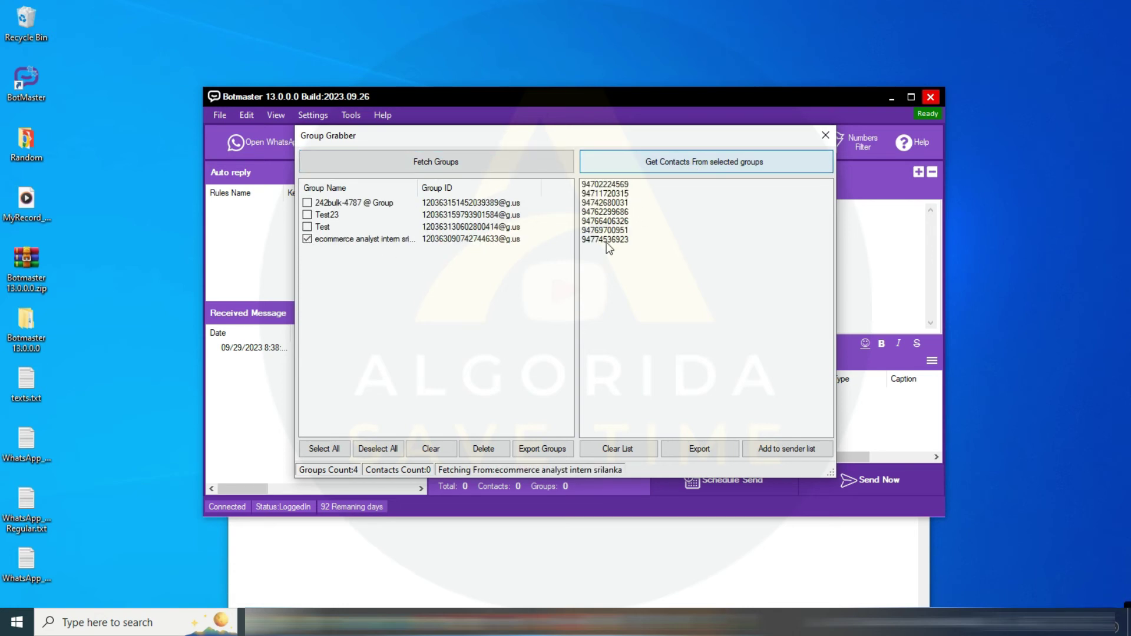
{"action": "left_click", "coordinate": [648, 361]}
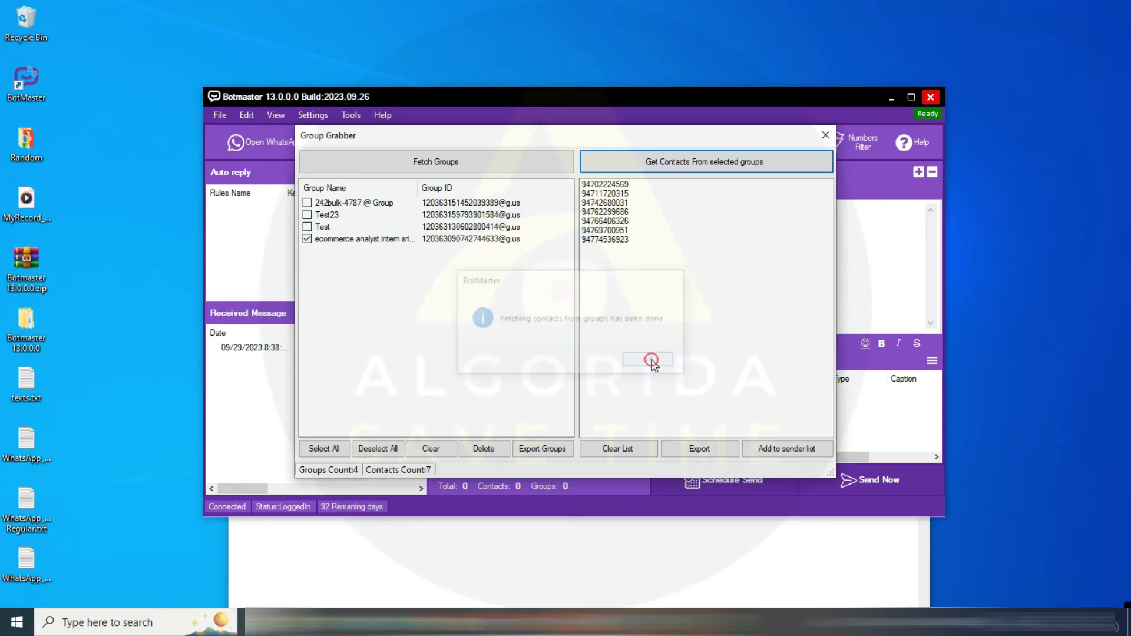
Export the 7 grabbed contacts to 'Group member.txt' on the Desktop
{"action": "left_click", "coordinate": [730, 449]}
{"action": "left_click", "coordinate": [560, 413]}
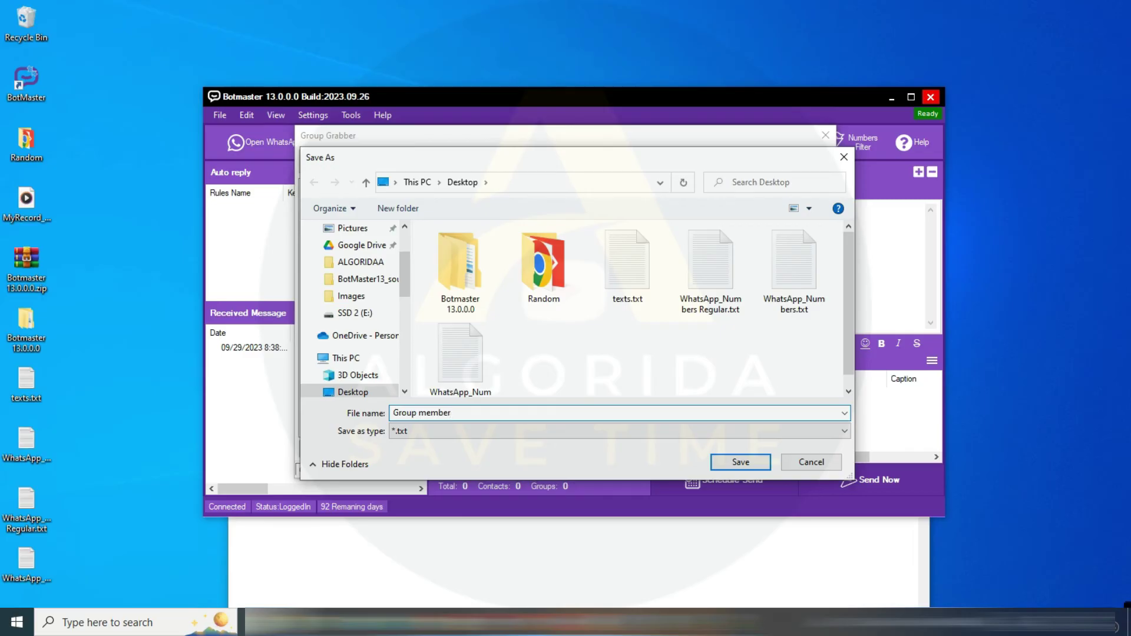
{"action": "type", "text": "Group member"}
{"action": "key", "text": "Return"}
{"action": "left_click", "coordinate": [648, 362]}
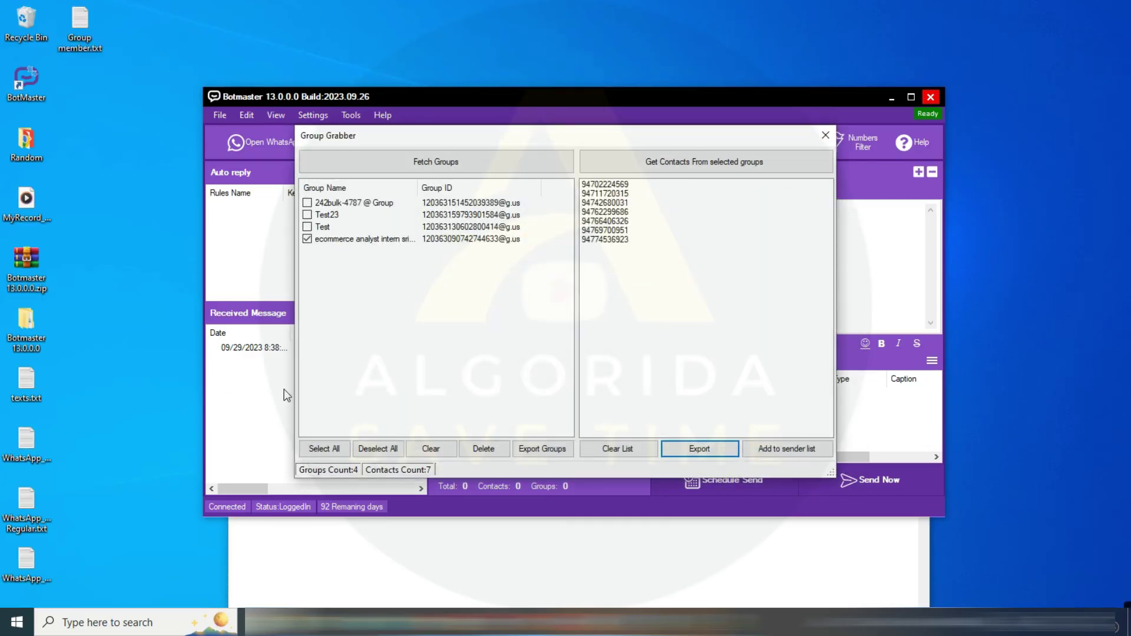
{"action": "left_click", "coordinate": [887, 45]}
Close Group Grabber, hide the note, and show the WhatsApp Numbers panel's import options
{"action": "left_click", "coordinate": [825, 136]}
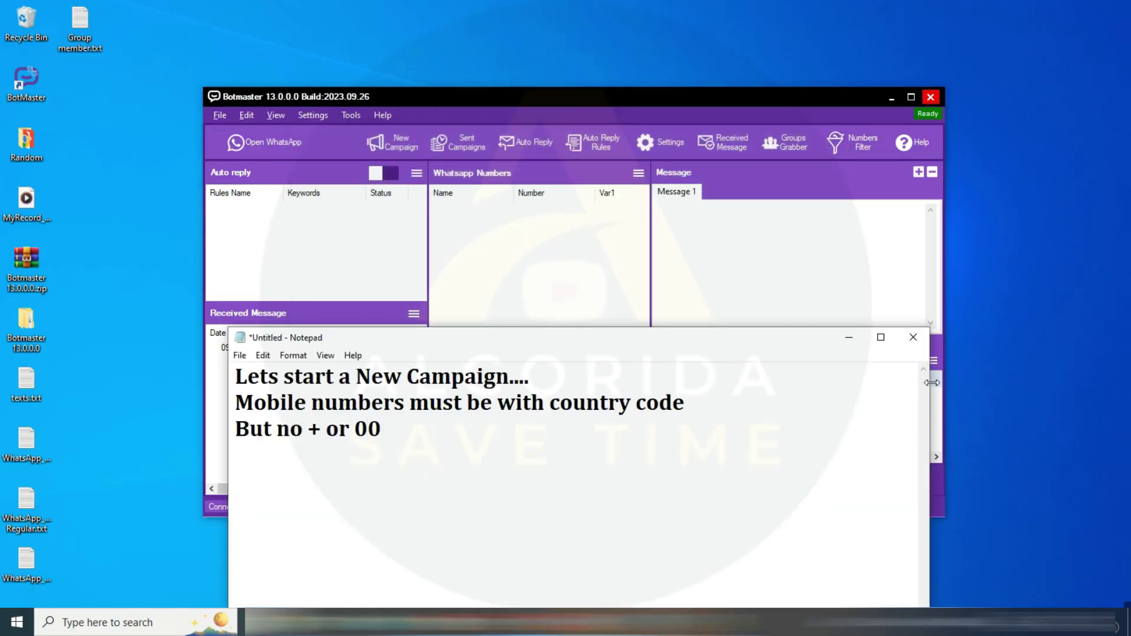
{"action": "left_click", "coordinate": [849, 338]}
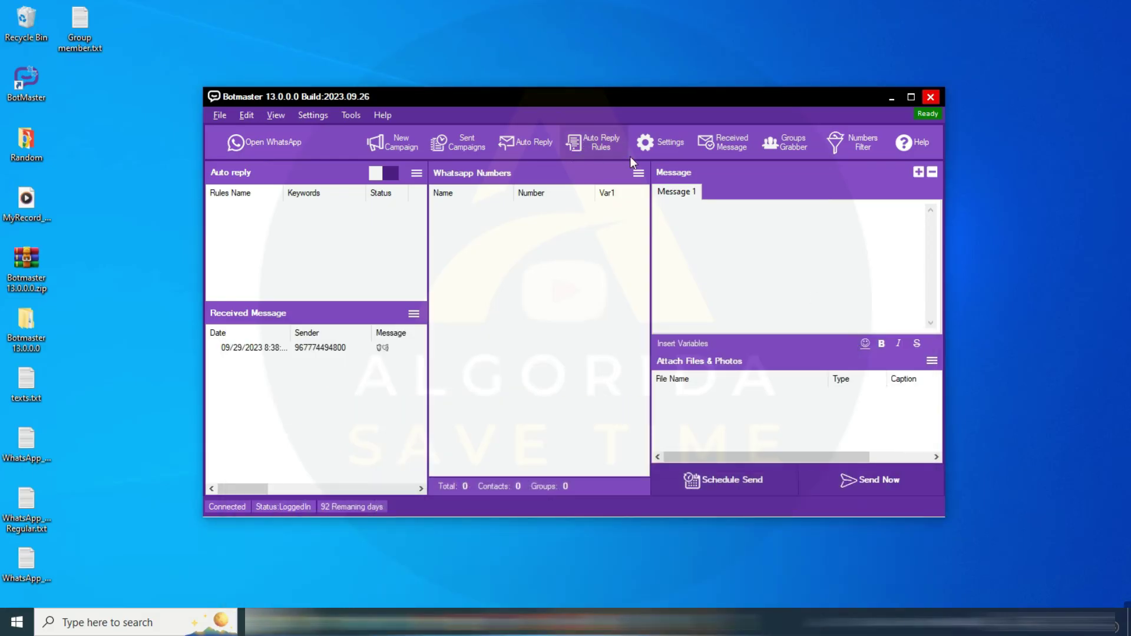
{"action": "left_click", "coordinate": [638, 172]}
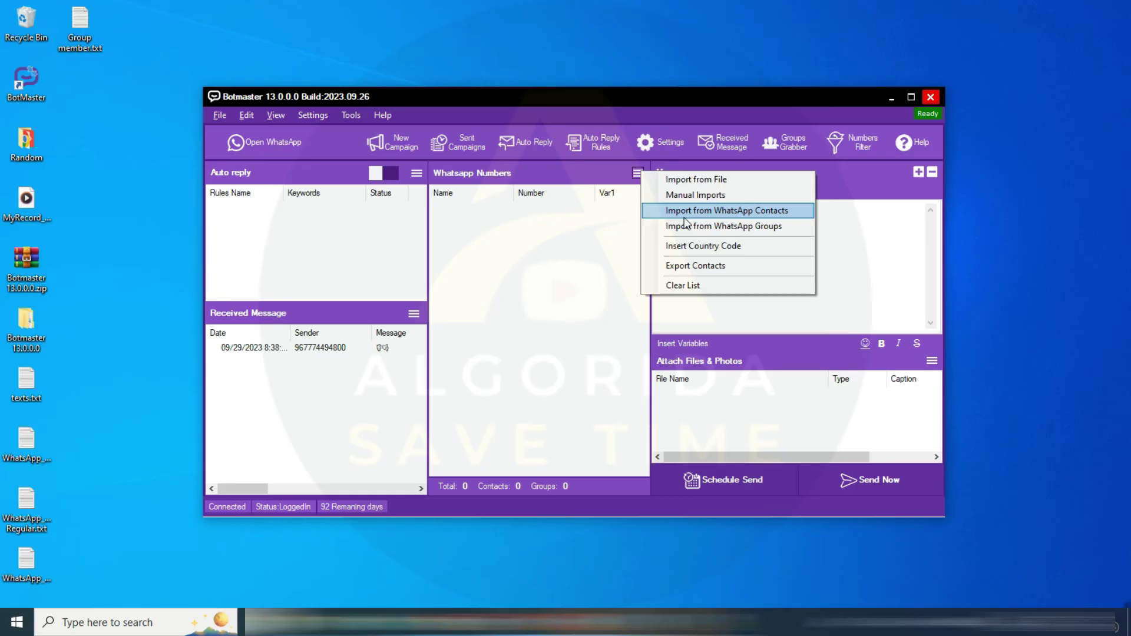
Import 7 contacts from Numbers.xlsx (name F1, number F2) and paste the test message into Message 1
{"action": "left_click", "coordinate": [722, 181]}
{"action": "left_click", "coordinate": [590, 146]}
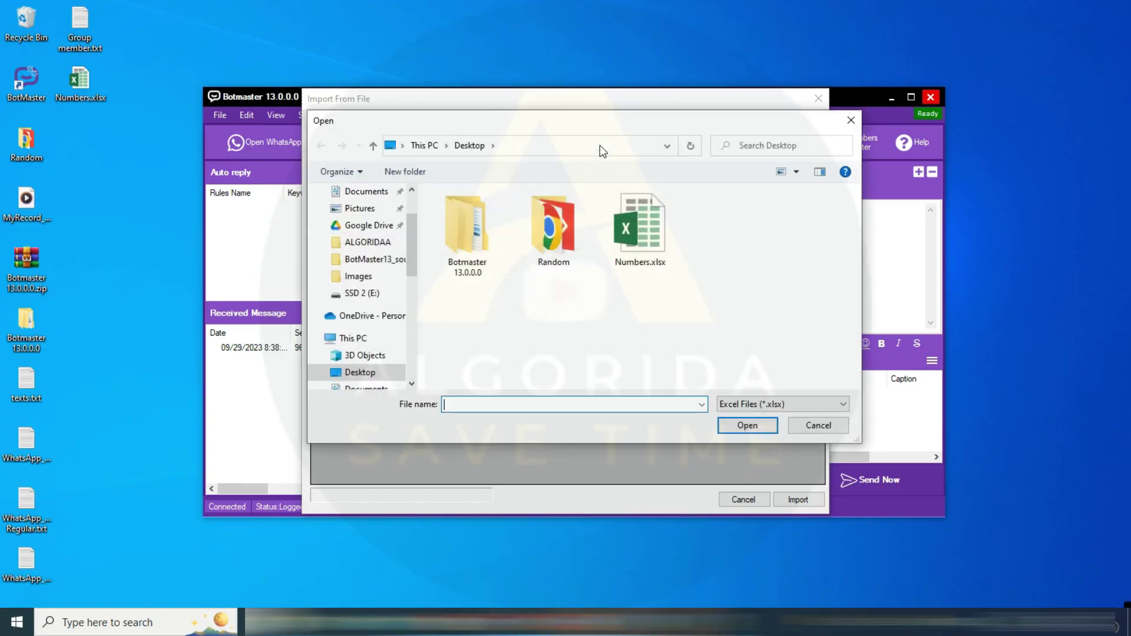
{"action": "left_click", "coordinate": [653, 249]}
{"action": "left_click", "coordinate": [743, 423]}
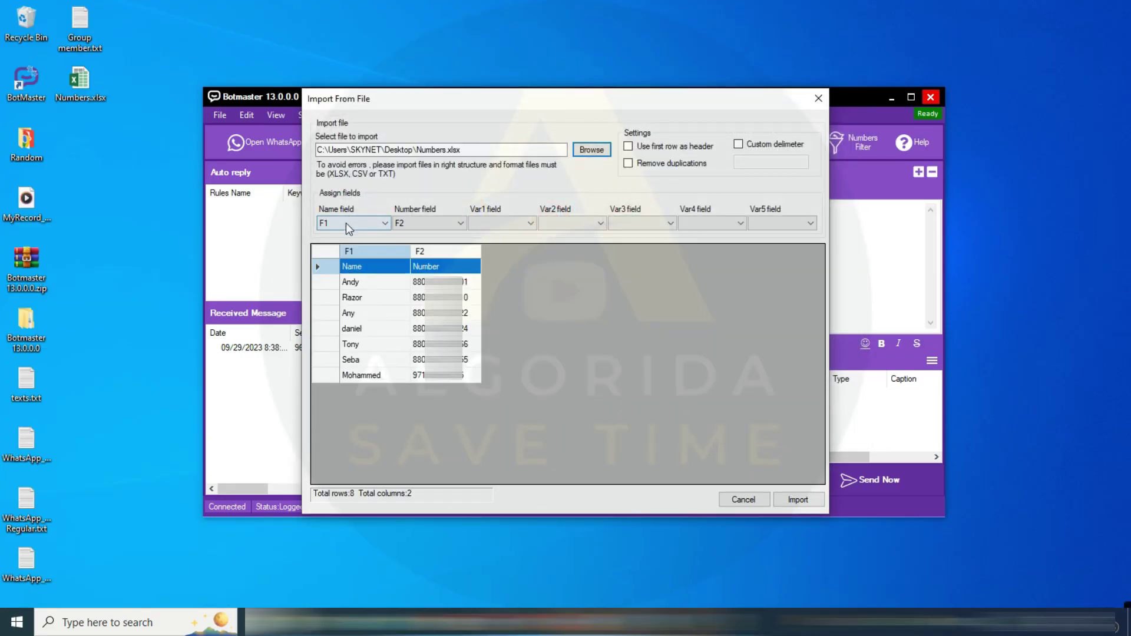
{"action": "left_click", "coordinate": [353, 223]}
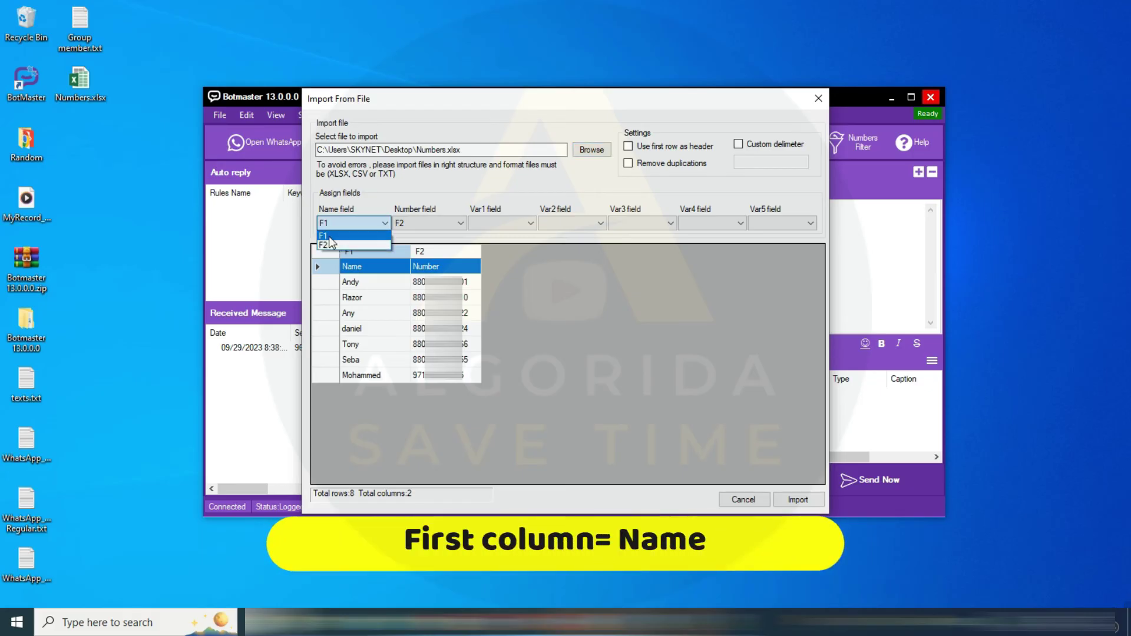
{"action": "left_click", "coordinate": [354, 235]}
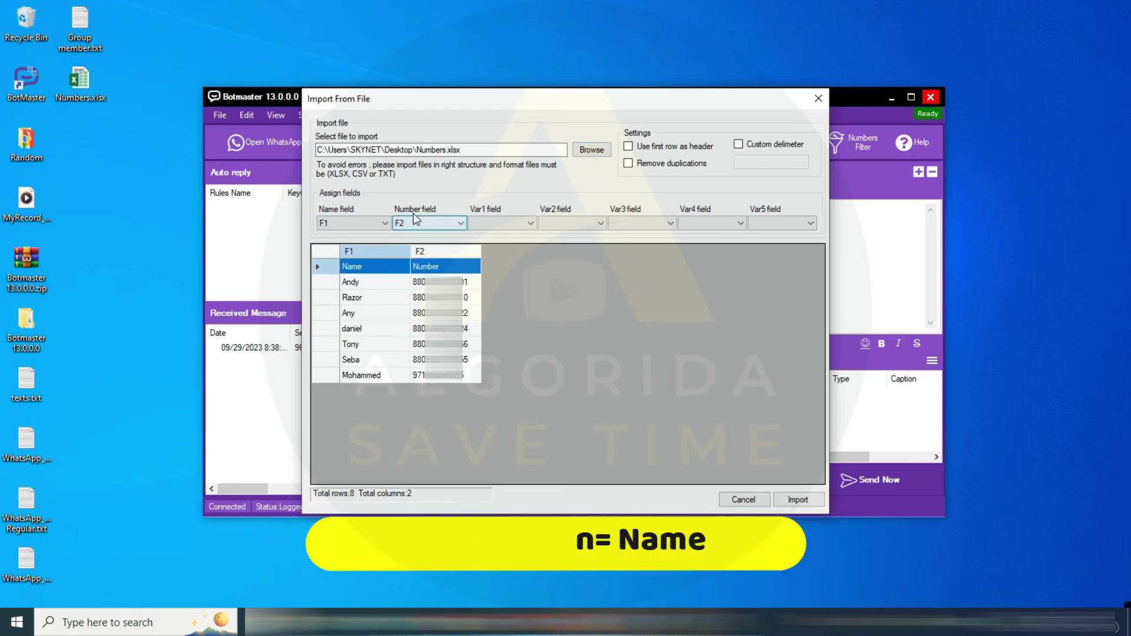
{"action": "left_click", "coordinate": [401, 223]}
{"action": "left_click", "coordinate": [424, 245]}
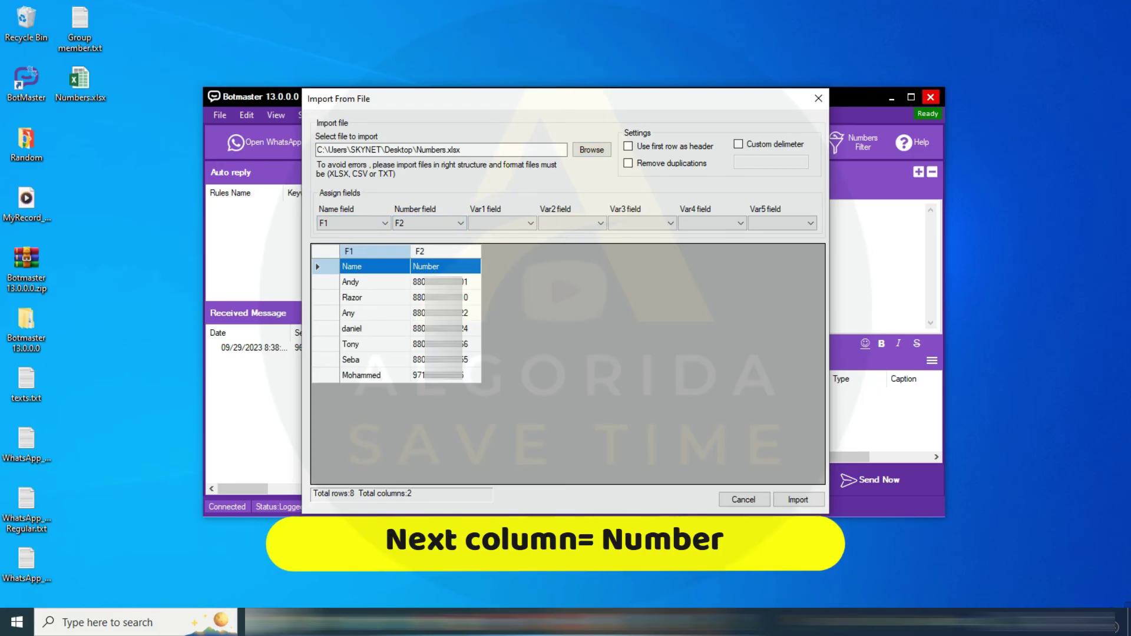
{"action": "left_click", "coordinate": [798, 499]}
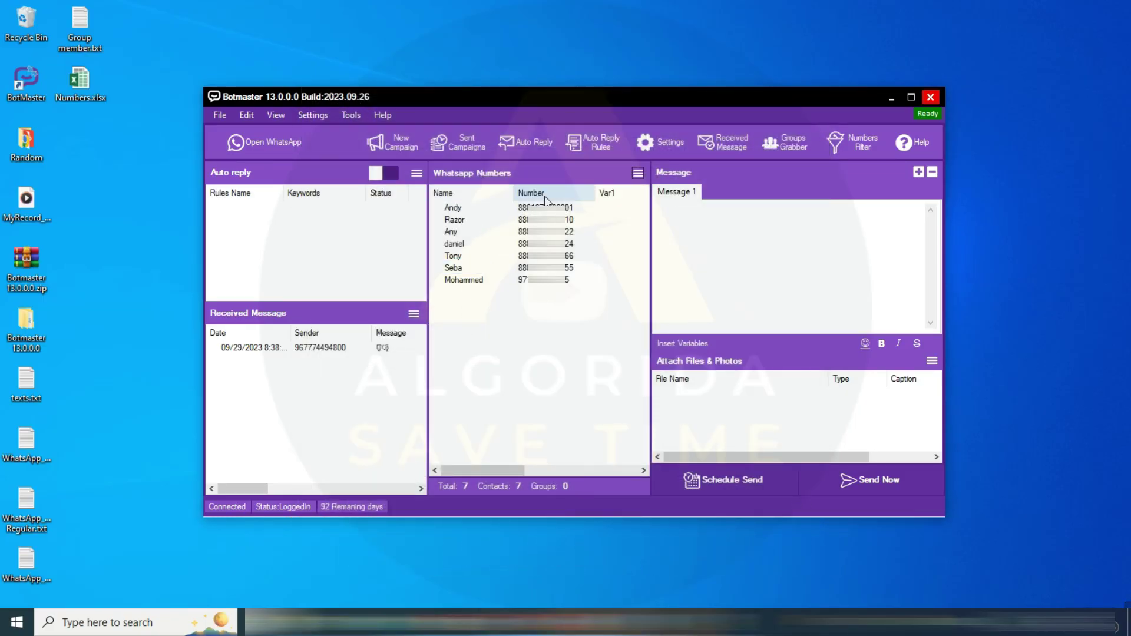
{"action": "left_click", "coordinate": [728, 228]}
{"action": "type", "text": "Hi This is a test message from Botmaster 13.0.0.0 by Algorida."}
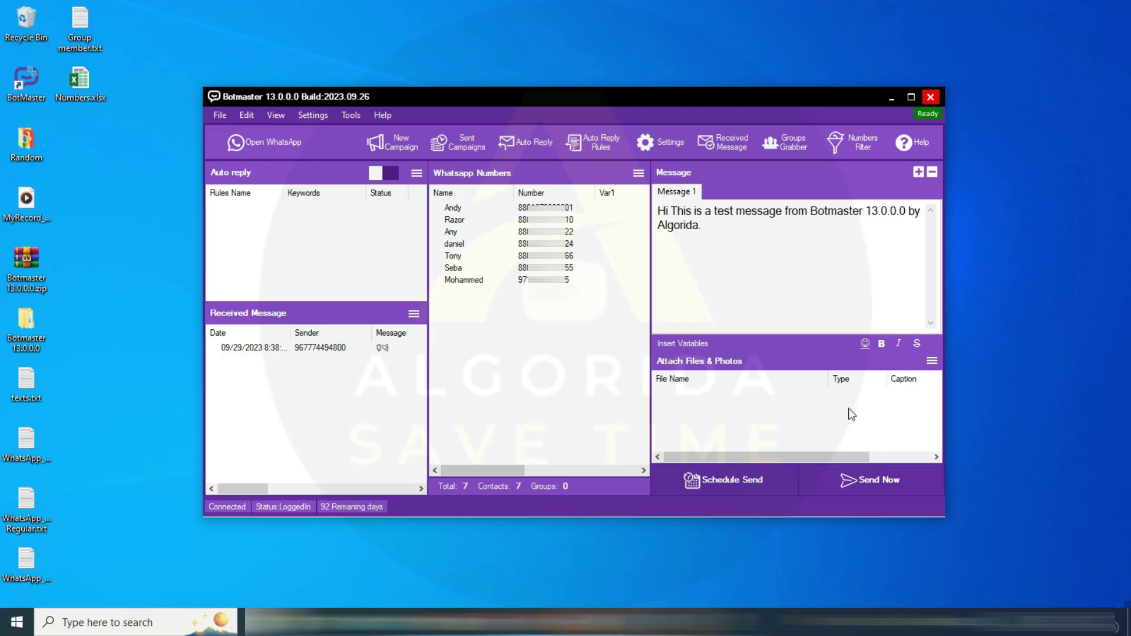
Send the test message campaign in Safe Mode until all 7 contacts show Sent
{"action": "left_click", "coordinate": [883, 482]}
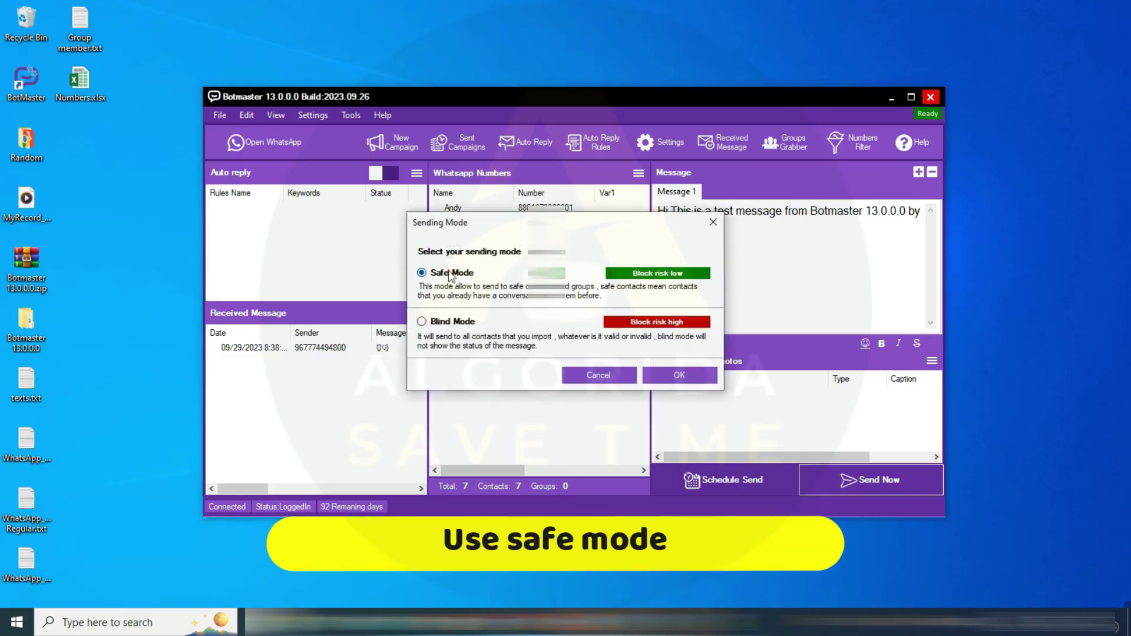
{"action": "left_click", "coordinate": [672, 374]}
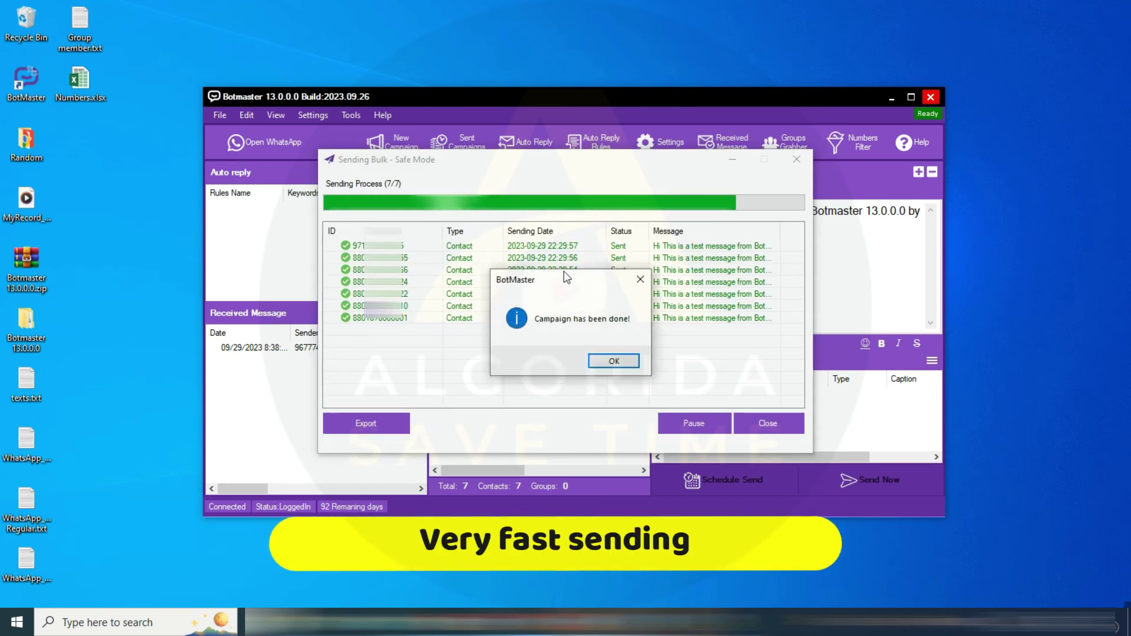
{"action": "left_click", "coordinate": [615, 360]}
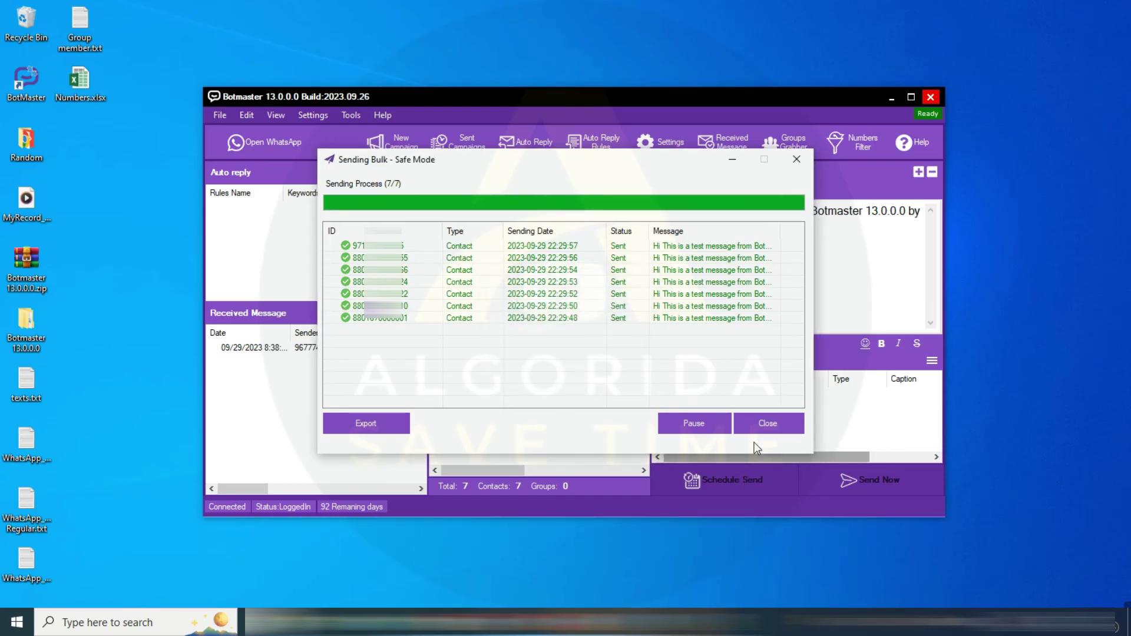
Close the sending window, note 'ts check with attachment / Caption', and delete the old message text
{"action": "left_click", "coordinate": [767, 424]}
{"action": "type", "text": "ts "}
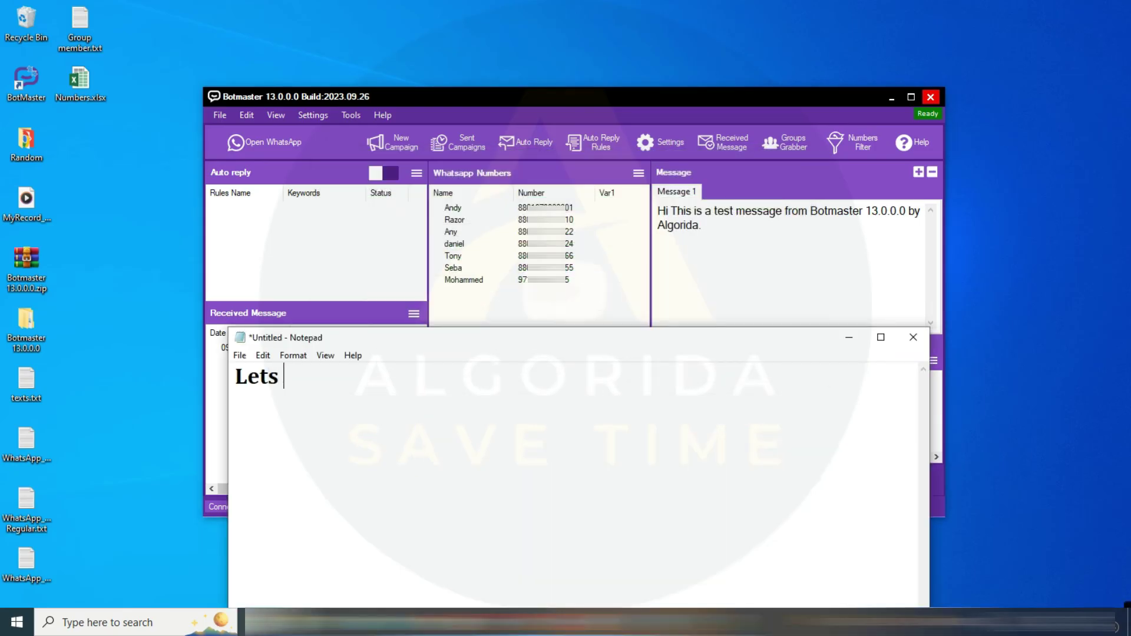
{"action": "type", "text": "check with"}
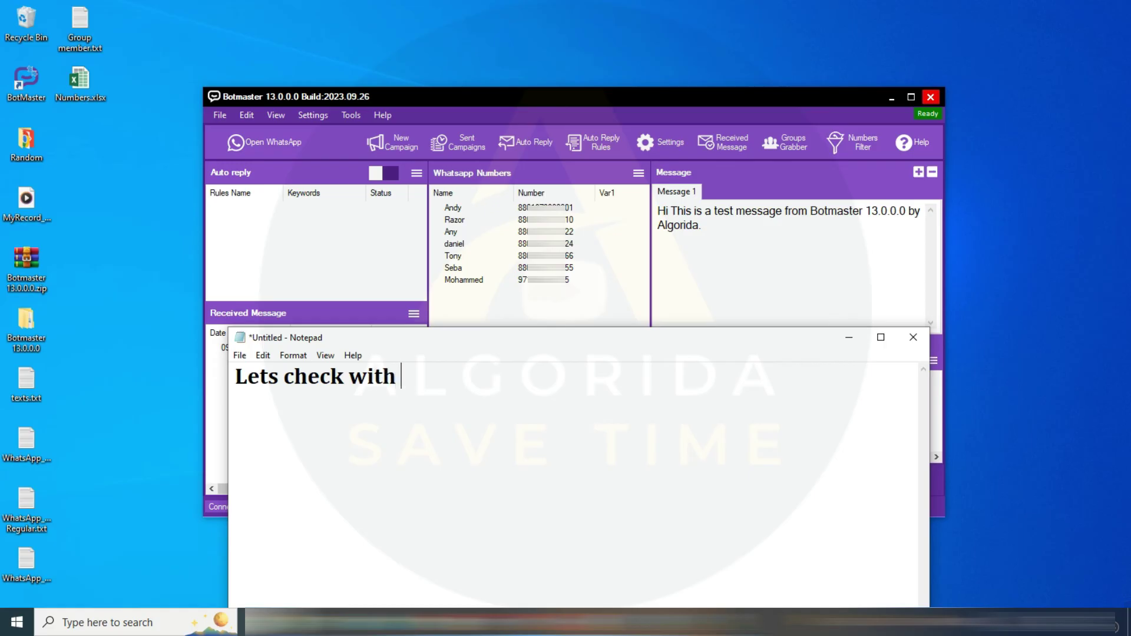
{"action": "type", "text": " attach"}
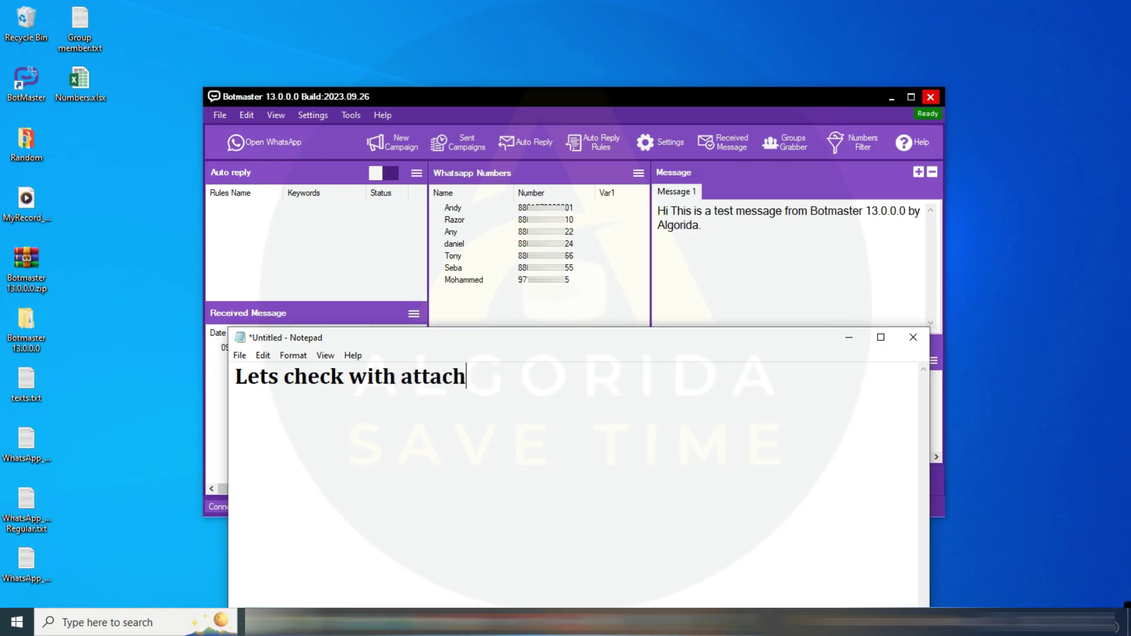
{"action": "type", "text": "ment /"}
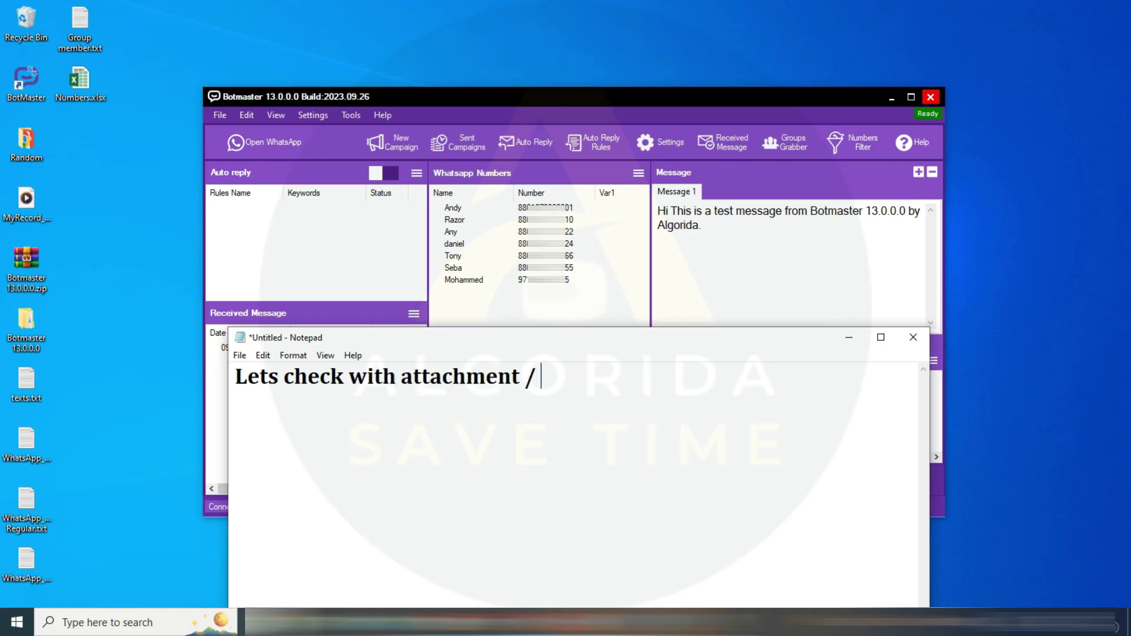
{"action": "type", "text": " Caption"}
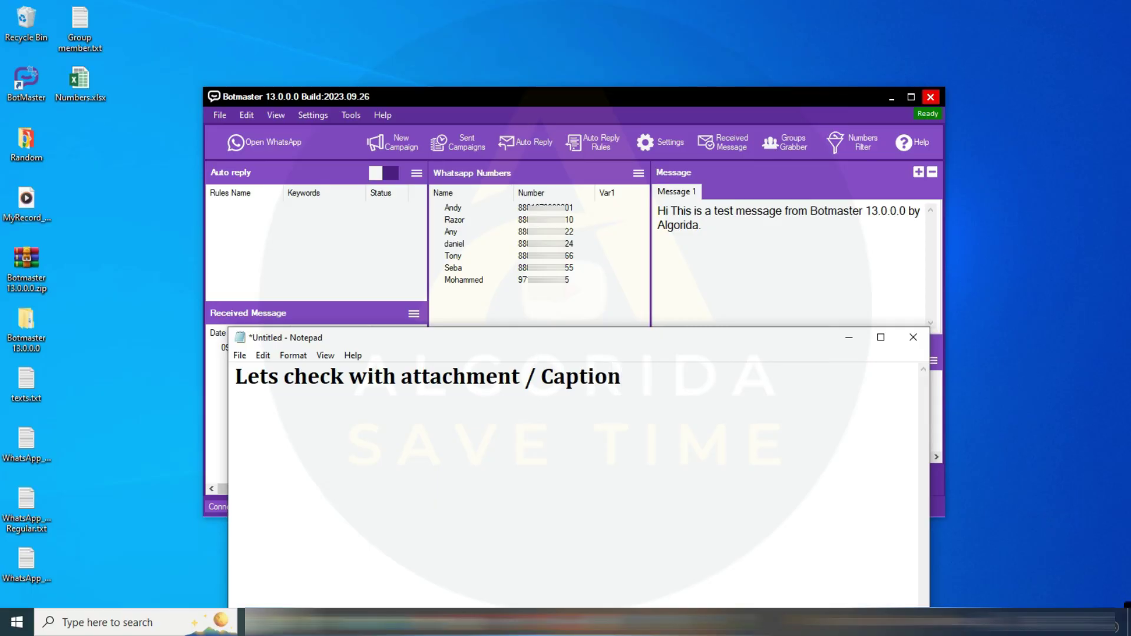
{"action": "left_click", "coordinate": [789, 286]}
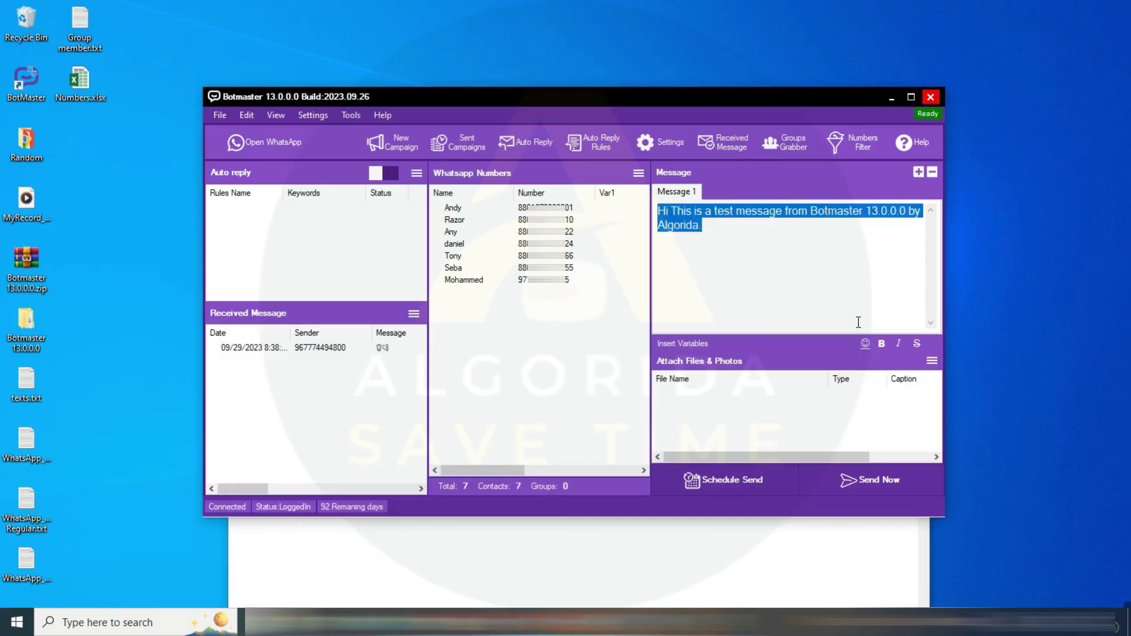
{"action": "key", "text": "Delete"}
Attach Software header.jpg as a photo captioned 'Hi This is a test message from Botmaster 13.0.0.0 by Algorida.'
{"action": "left_click", "coordinate": [932, 360]}
{"action": "left_click", "coordinate": [1001, 373]}
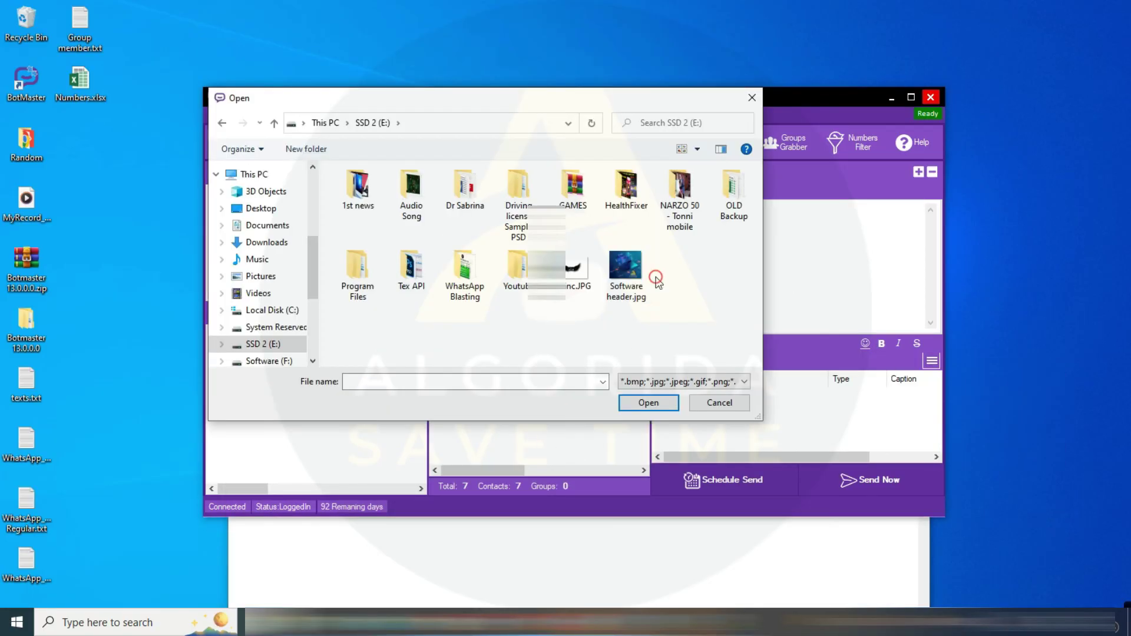
{"action": "left_click", "coordinate": [626, 274]}
{"action": "left_click", "coordinate": [659, 403]}
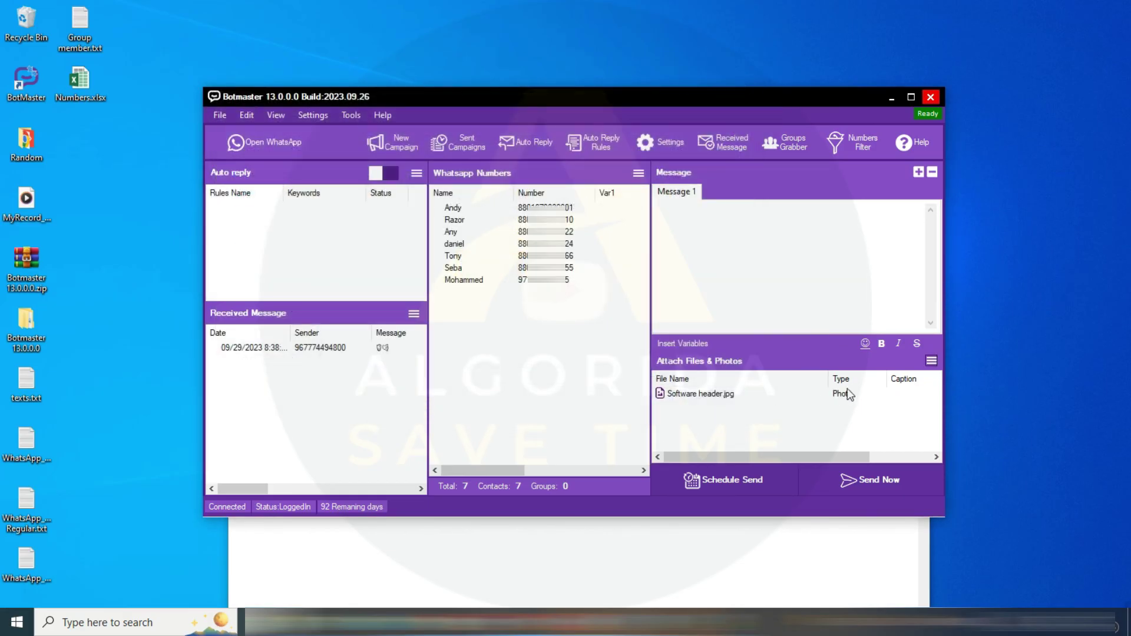
{"action": "right_click", "coordinate": [776, 394]}
{"action": "left_click", "coordinate": [815, 404]}
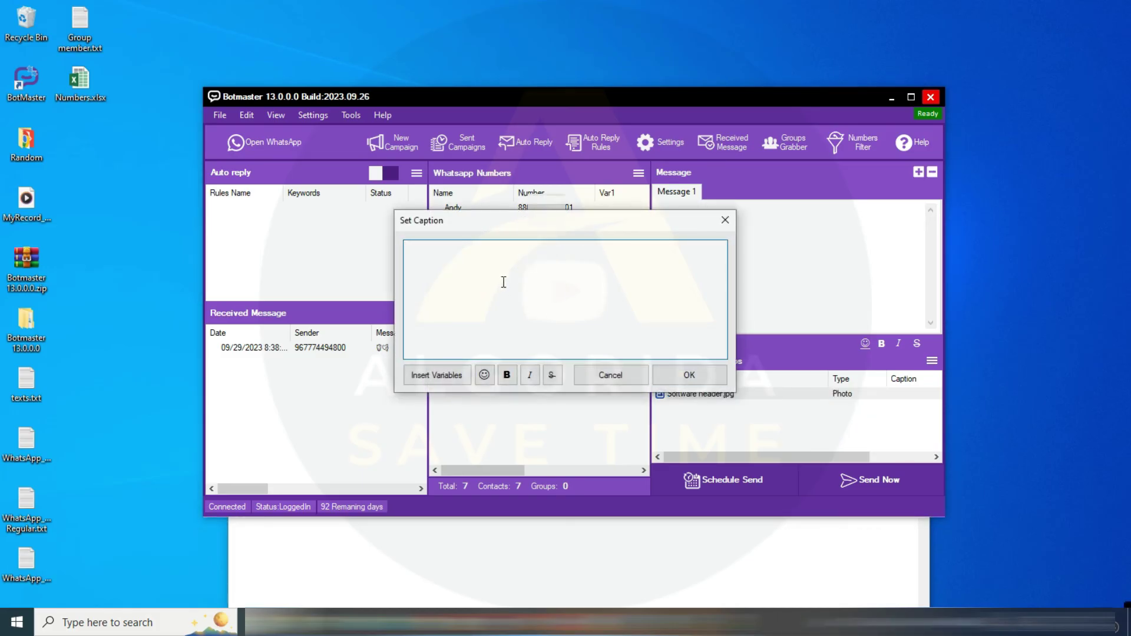
{"action": "type", "text": "Hi This is a test message from Botmaster 13.0.0.0 by Algorida."}
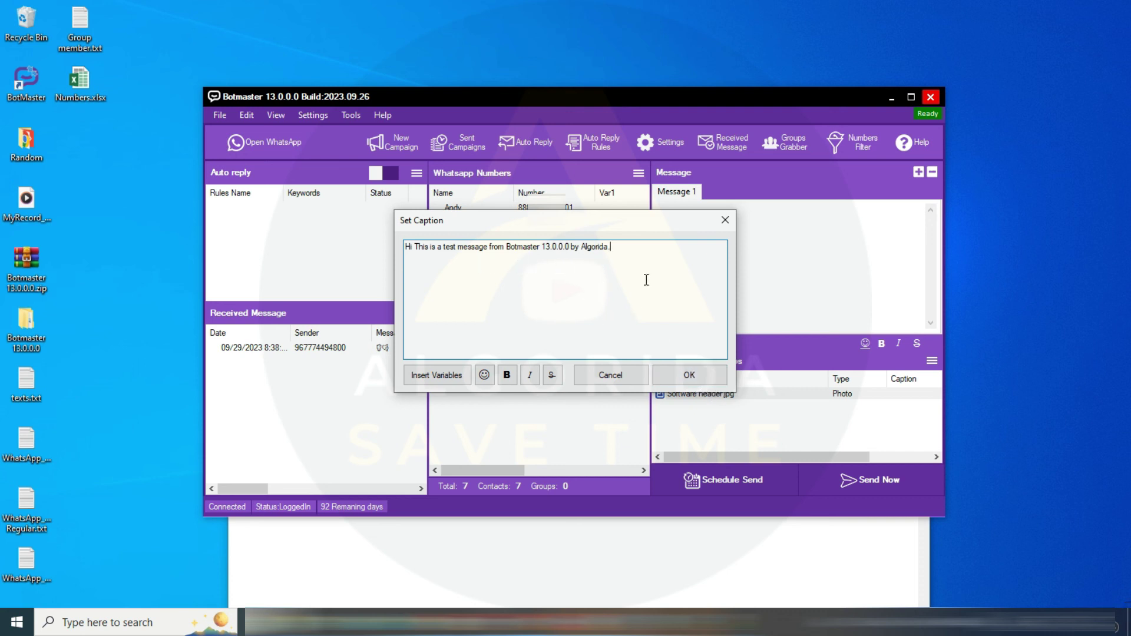
{"action": "left_click", "coordinate": [684, 377]}
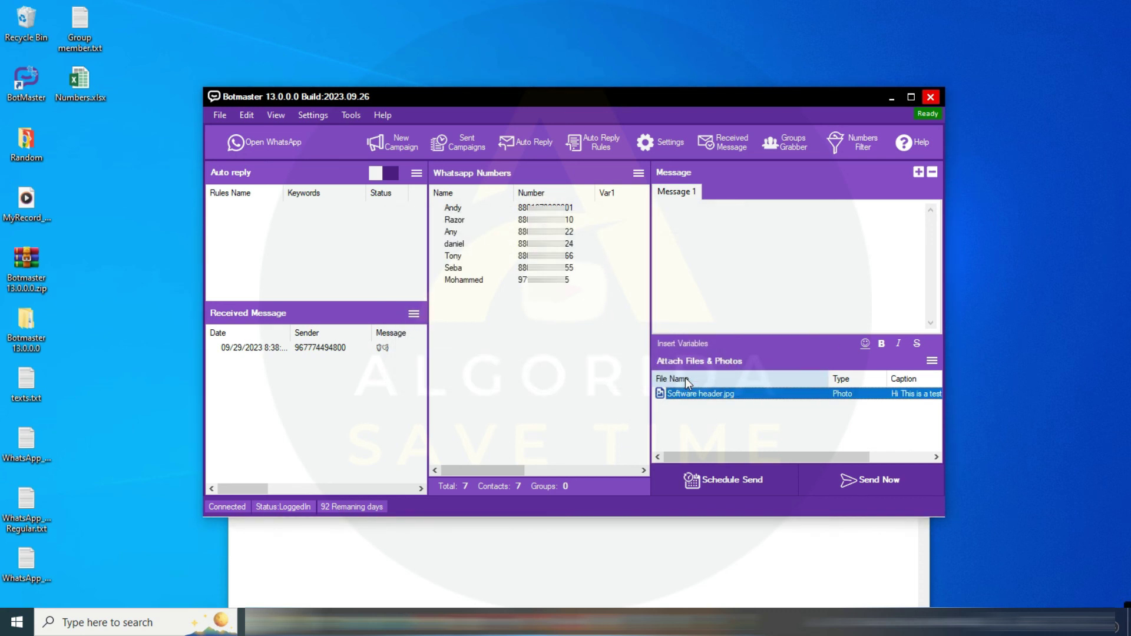
Send the photo campaign now in Safe Mode and close the finished progress window
{"action": "left_click", "coordinate": [886, 479]}
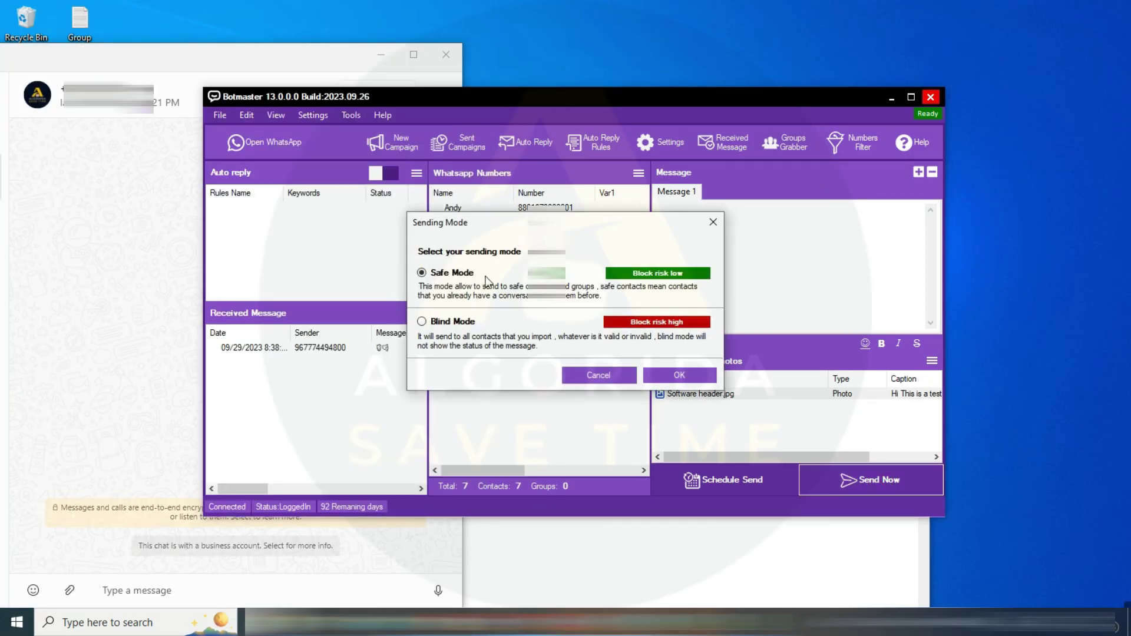
{"action": "left_click", "coordinate": [677, 377]}
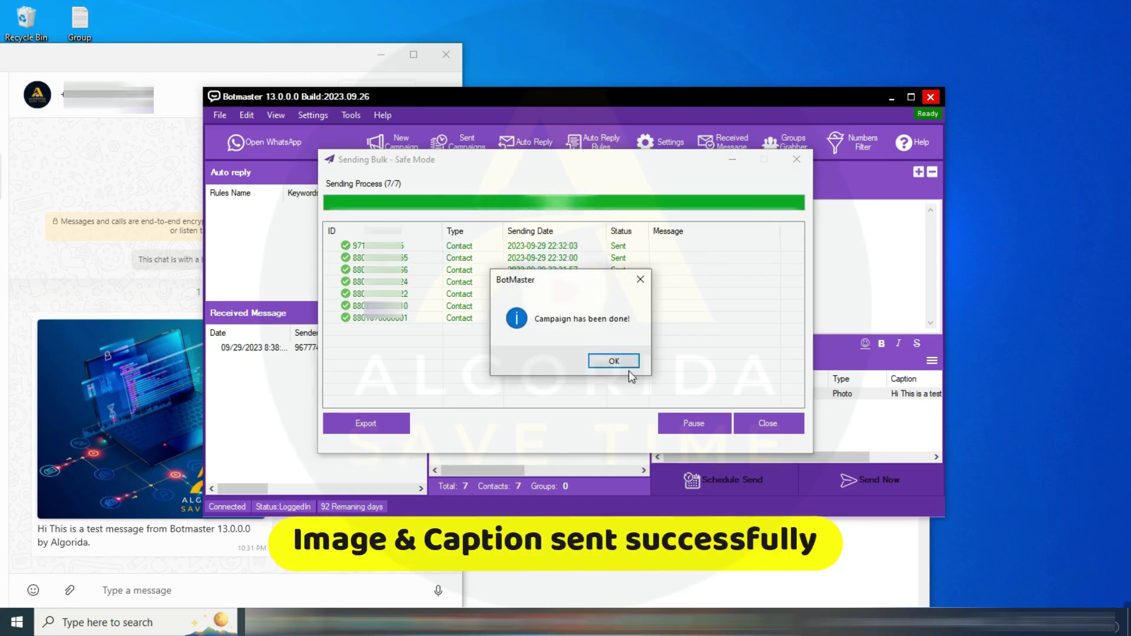
{"action": "left_click", "coordinate": [611, 361]}
{"action": "left_click", "coordinate": [769, 424]}
Reply 'Welcome' in the WhatsApp chat, then return to the Notepad notes
{"action": "left_click", "coordinate": [141, 550]}
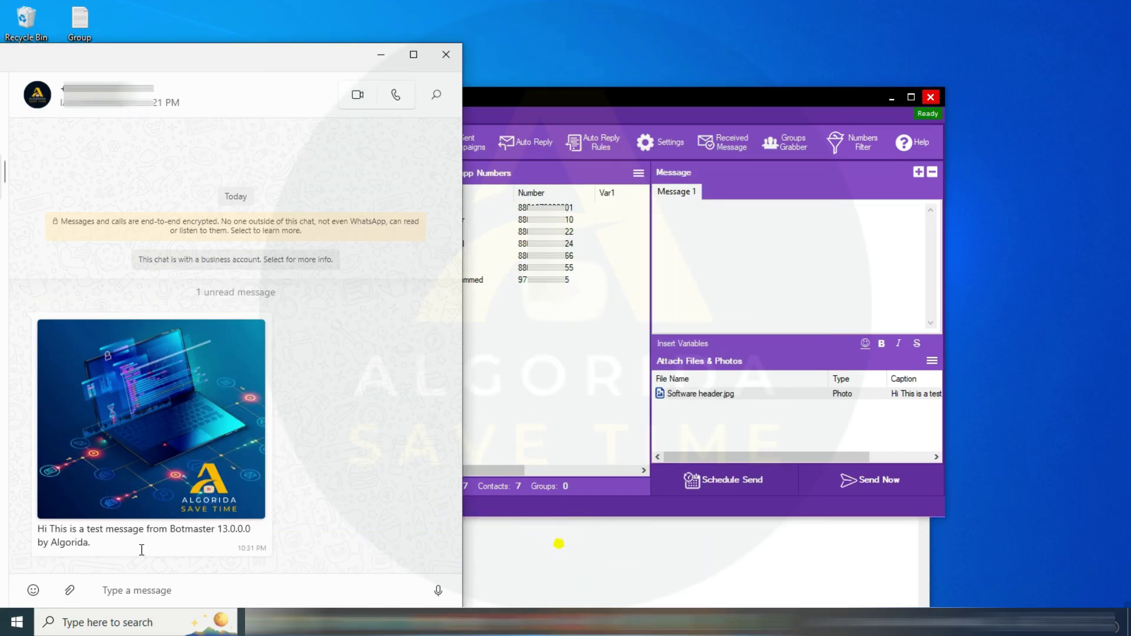
{"action": "left_click", "coordinate": [200, 594]}
{"action": "type", "text": "Welcome"}
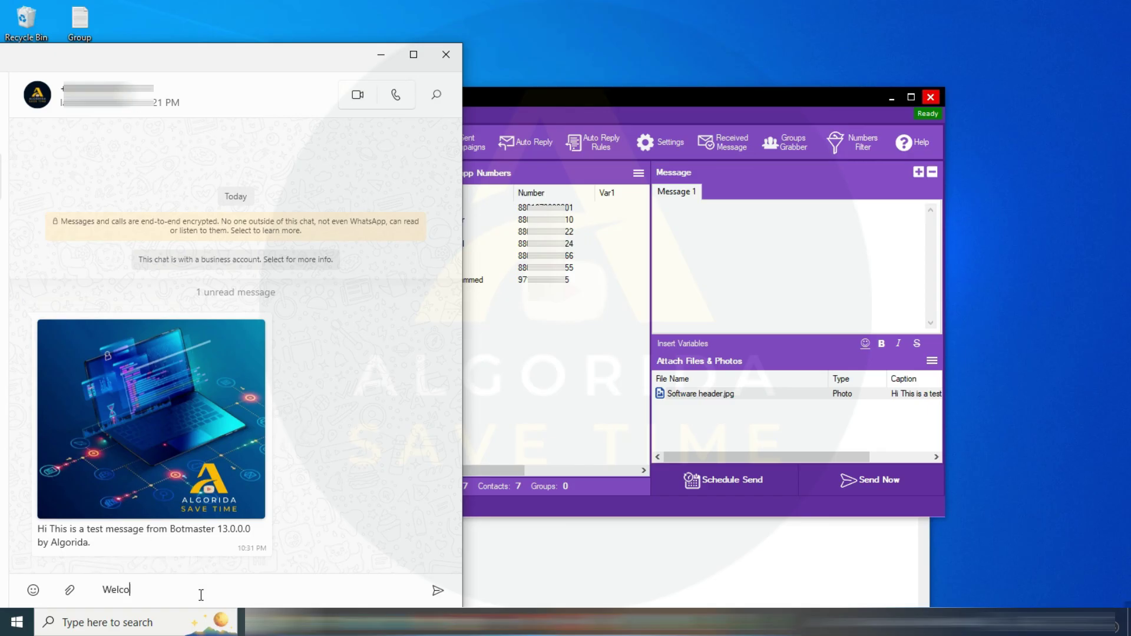
{"action": "key", "text": "Return"}
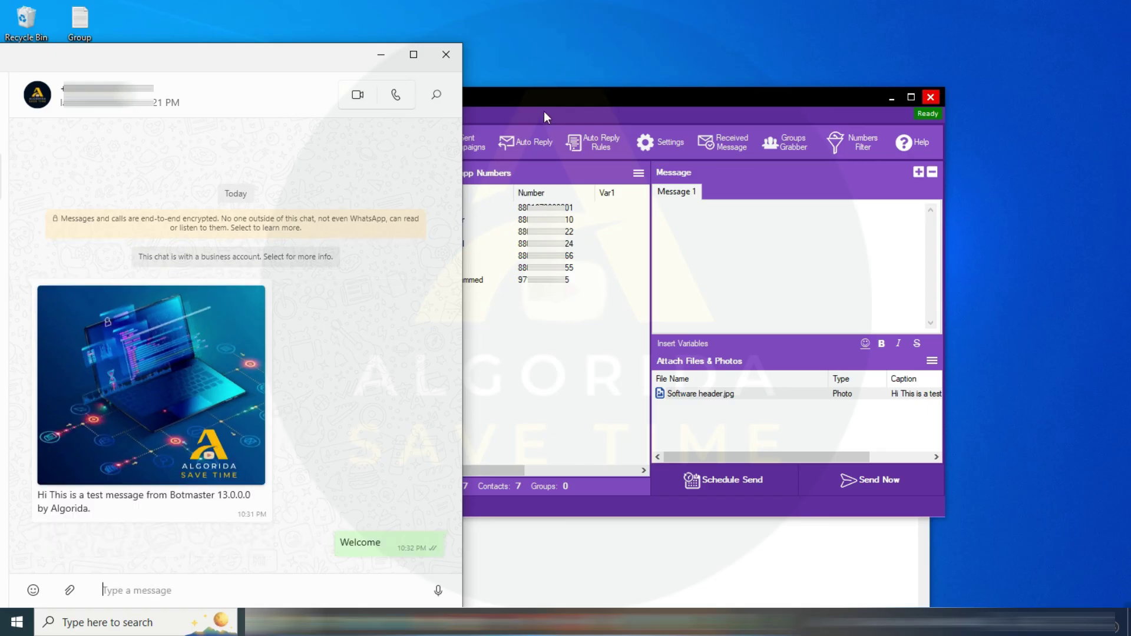
{"action": "left_click", "coordinate": [645, 573]}
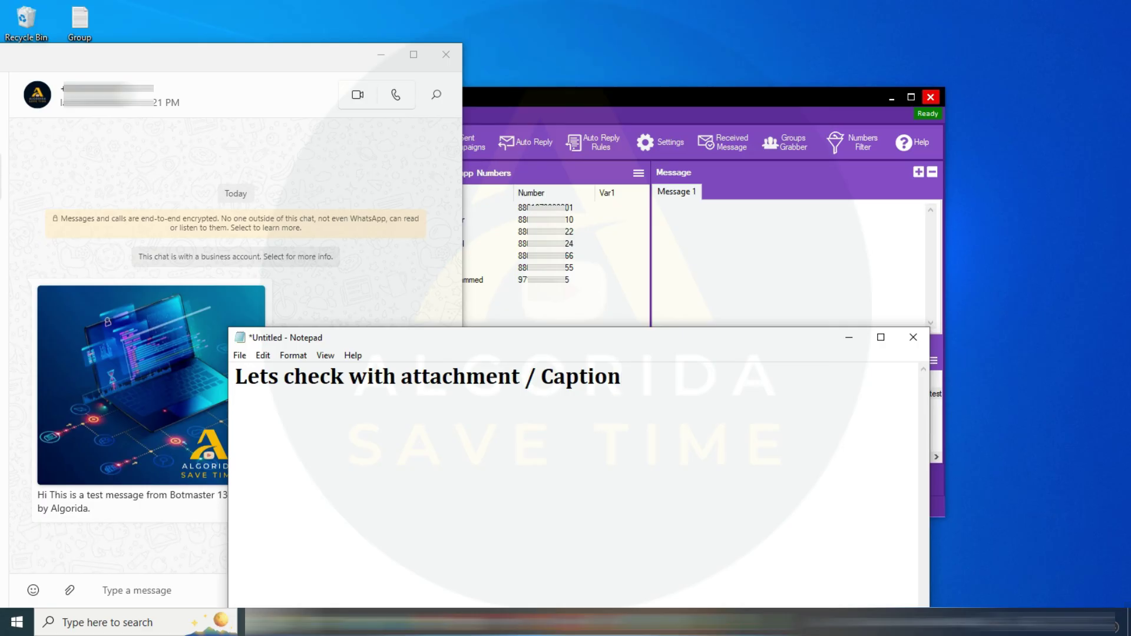
Add 'Working perfec' and a closing note: links in the video description, 'Good luck All'
{"action": "type", "text": "Working perfec"}
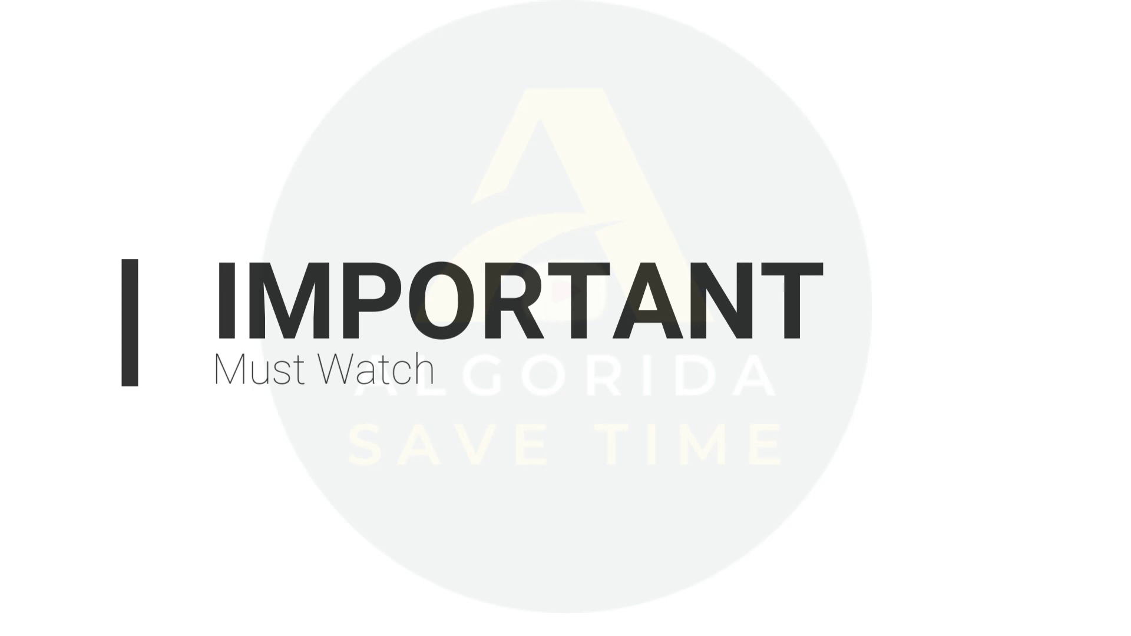
{"action": "type", "text": "from"}
{"action": "type", "text": " channel..... "}
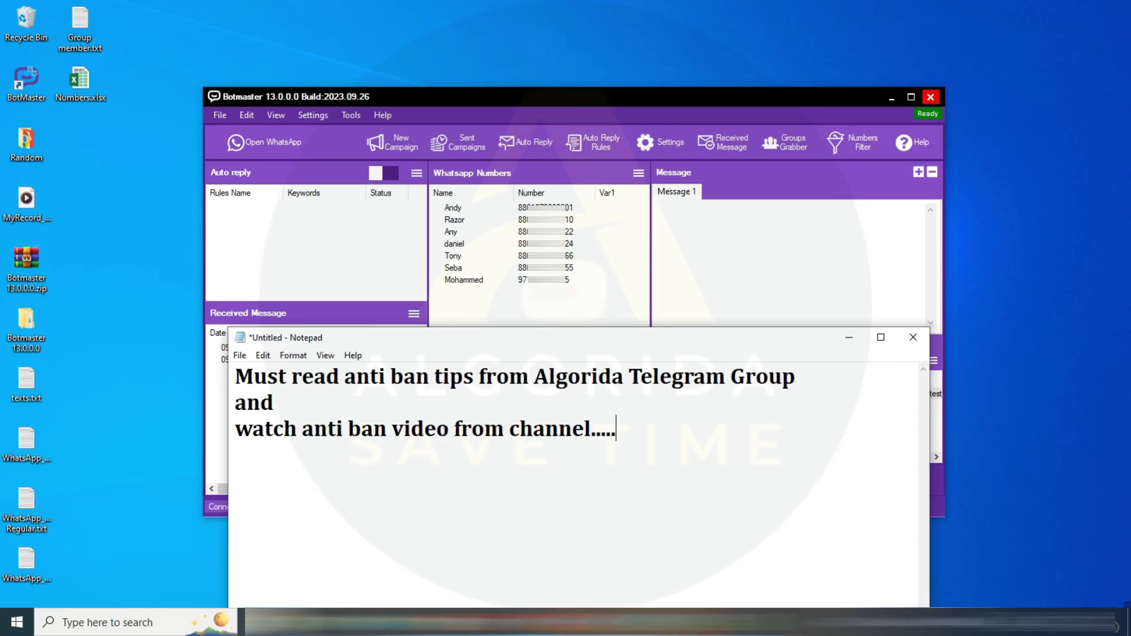
{"action": "type", "text": "All links"}
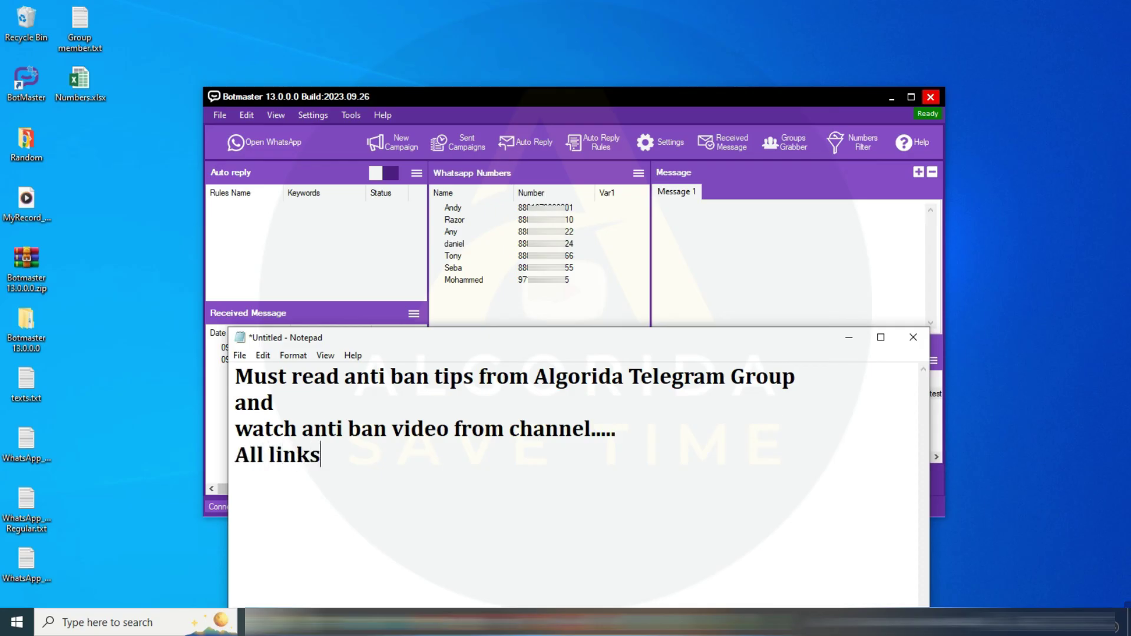
{"action": "type", "text": "--In video description.  "}
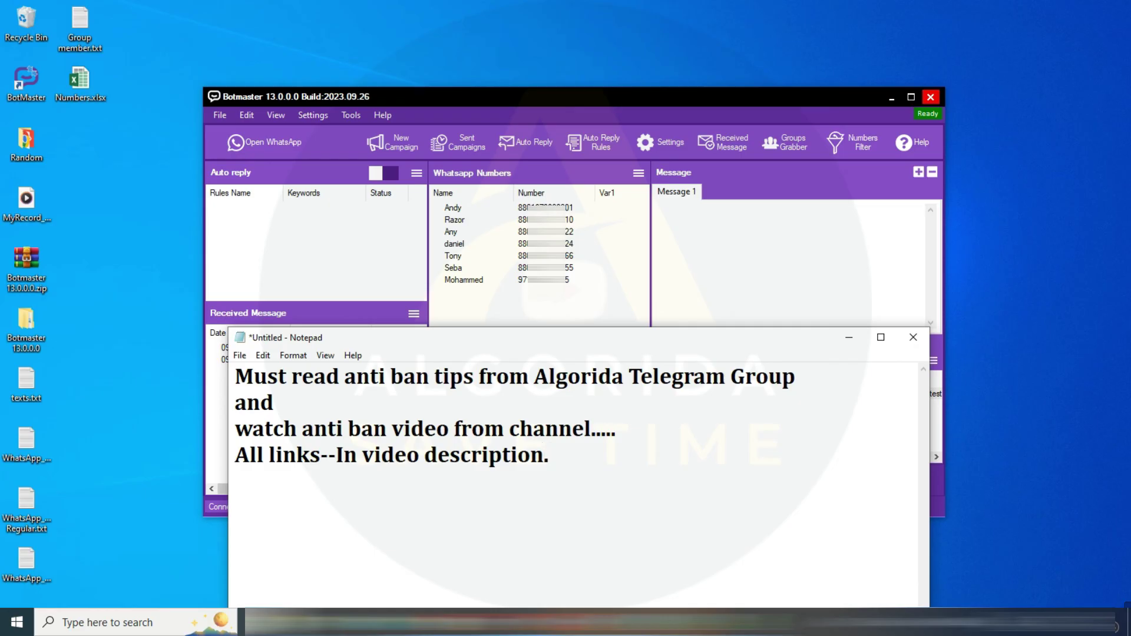
{"action": "type", "text": "Good luck All"}
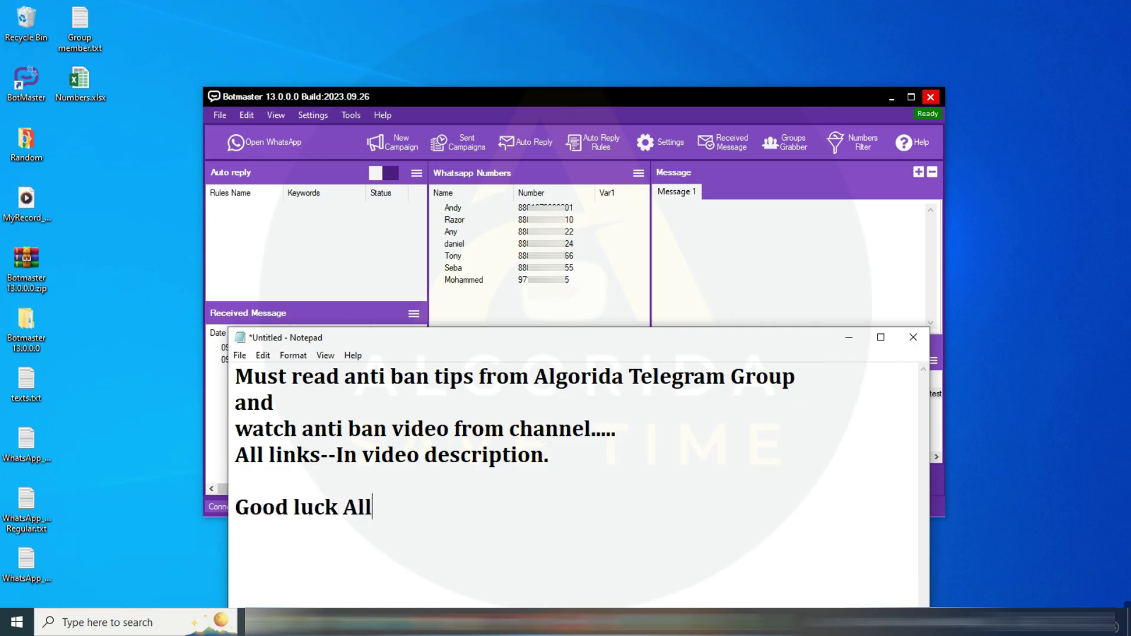